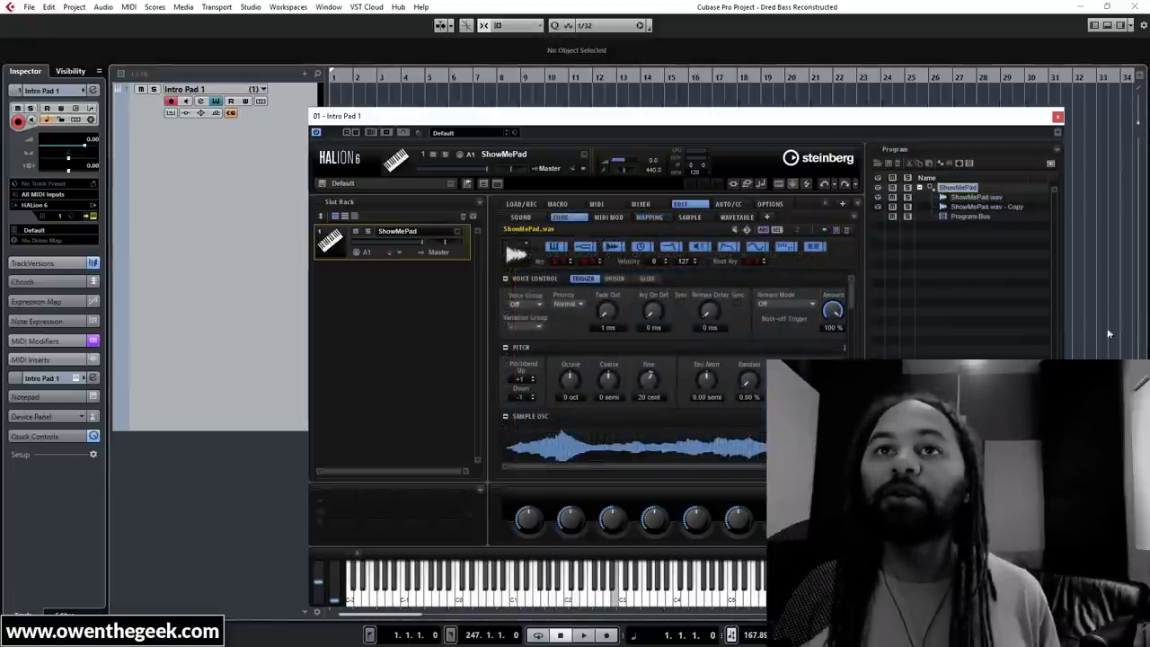
# Review the key zone mapping of the ShowMePad samples in HALion and play the Intro Pad part in the key editor
pyautogui.click(650, 218)
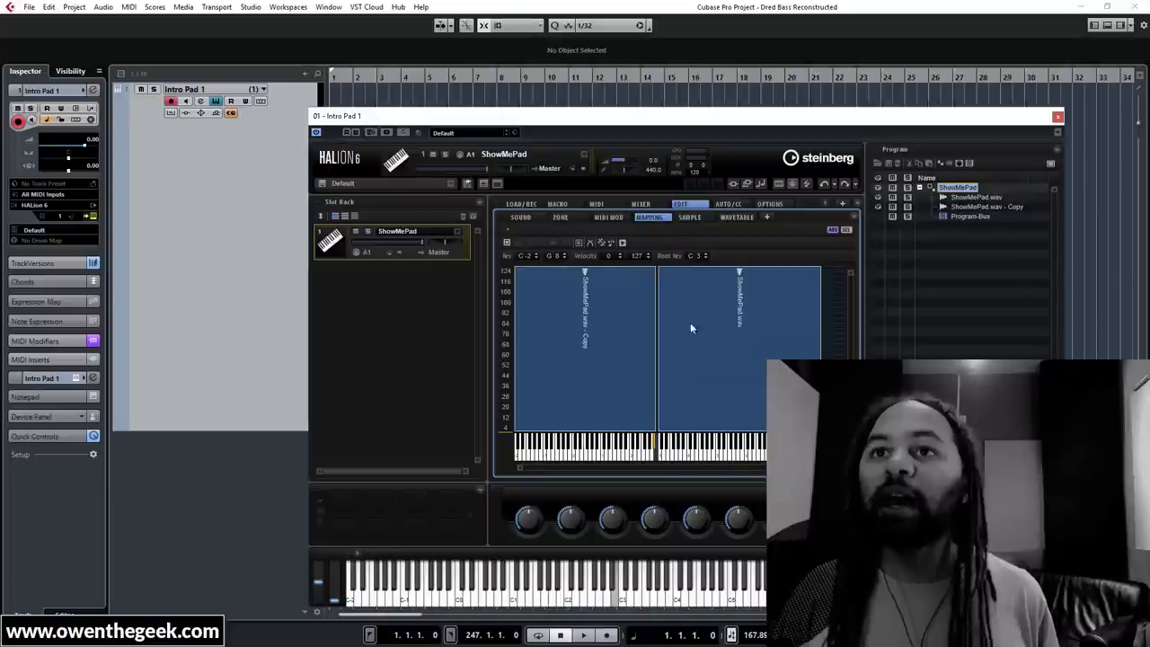
pyautogui.click(705, 341)
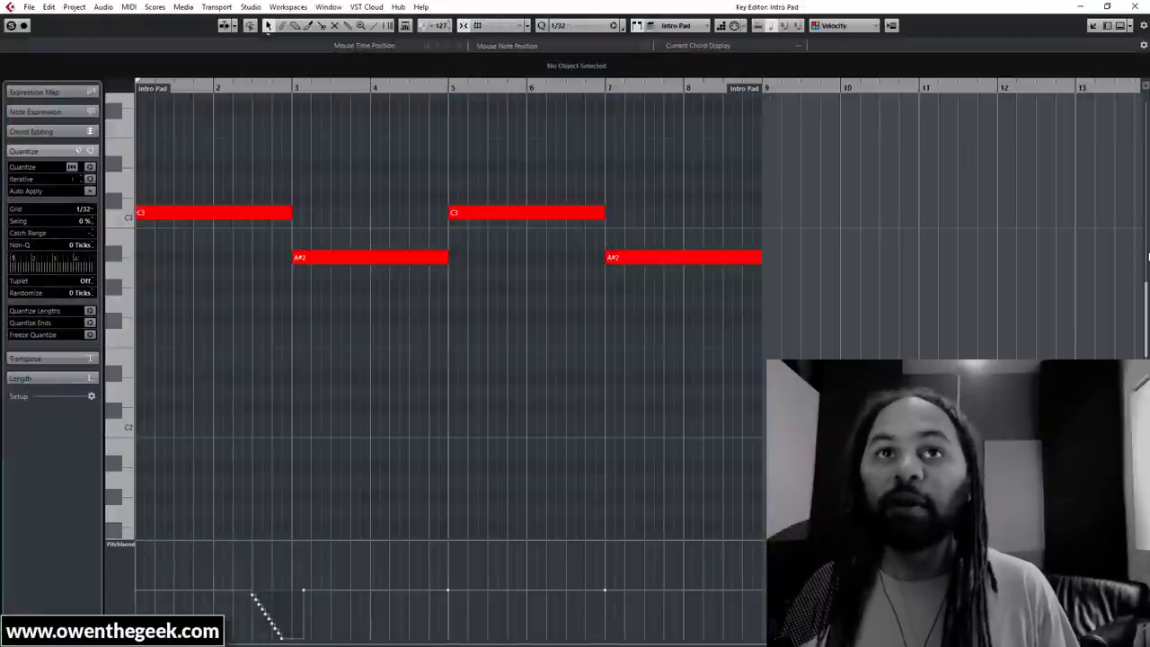
pyautogui.press('space')
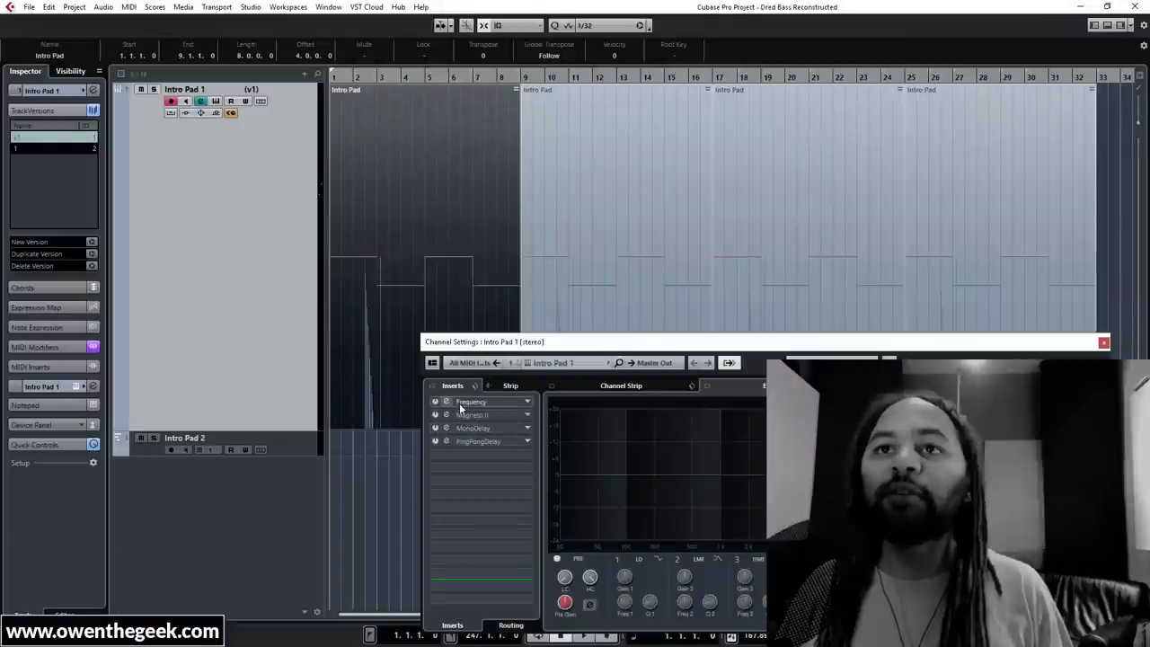
# Enable the Frequency, Magneto II, MonoDelay and PingPongDelay inserts on Intro Pad 1, viewing their settings, and start or stop playback
pyautogui.click(459, 403)
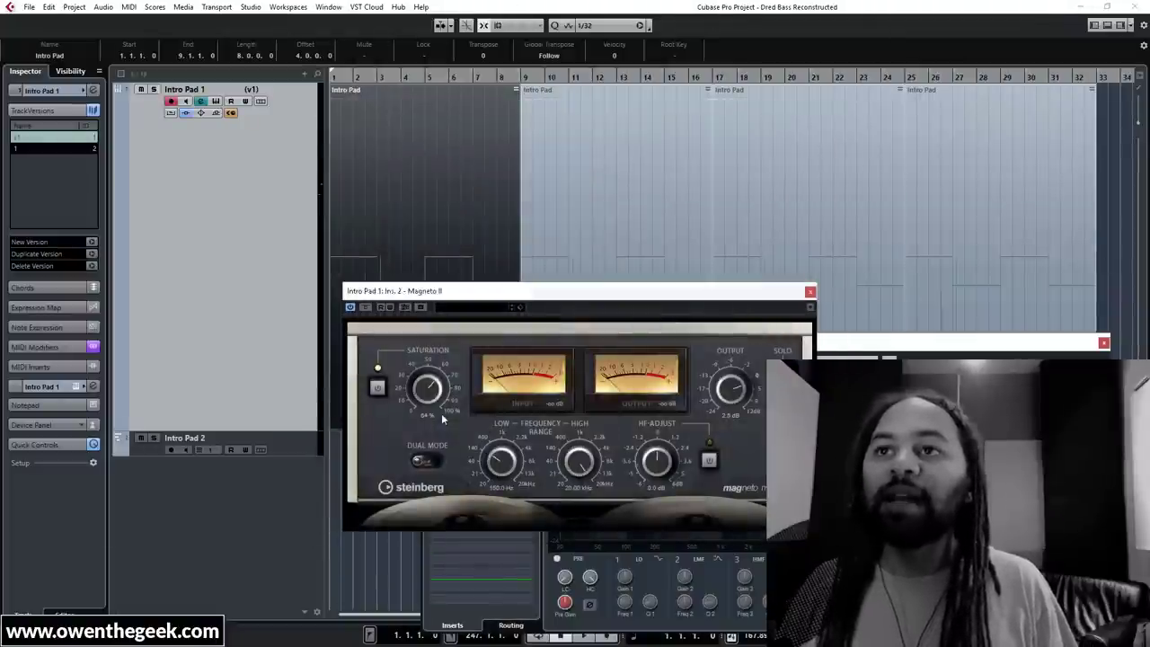
pyautogui.click(810, 291)
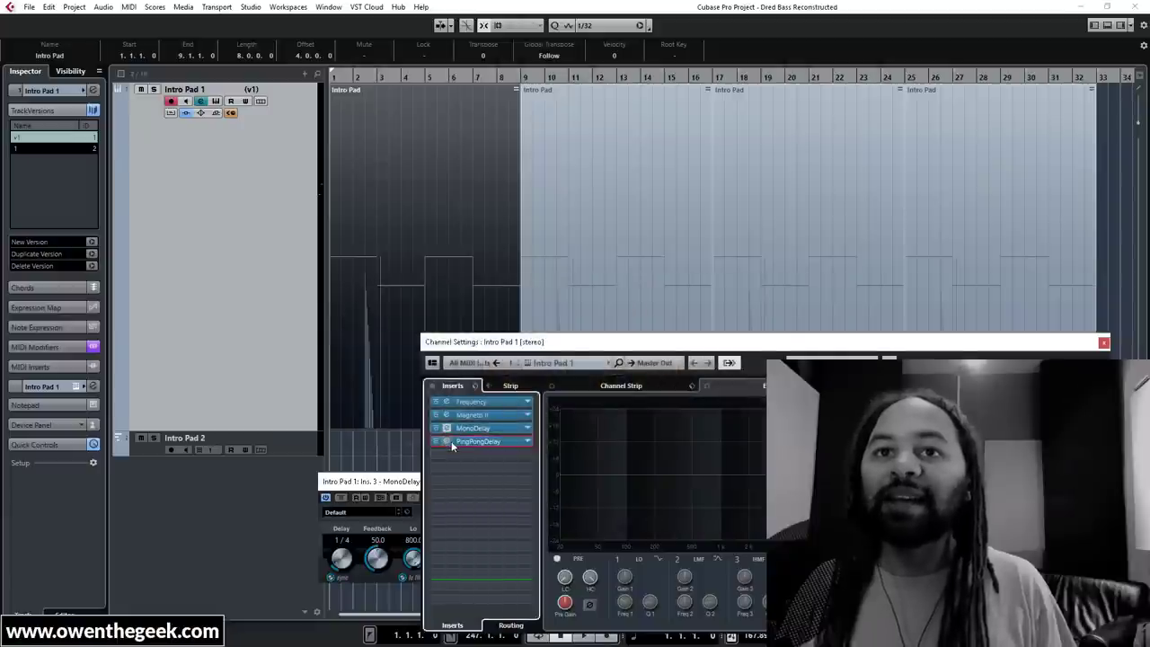
pyautogui.doubleClick(450, 440)
pyautogui.moveTo(530, 270); pyautogui.dragTo(477, 384)
pyautogui.moveTo(427, 170); pyautogui.dragTo(554, 241)
pyautogui.press('space')
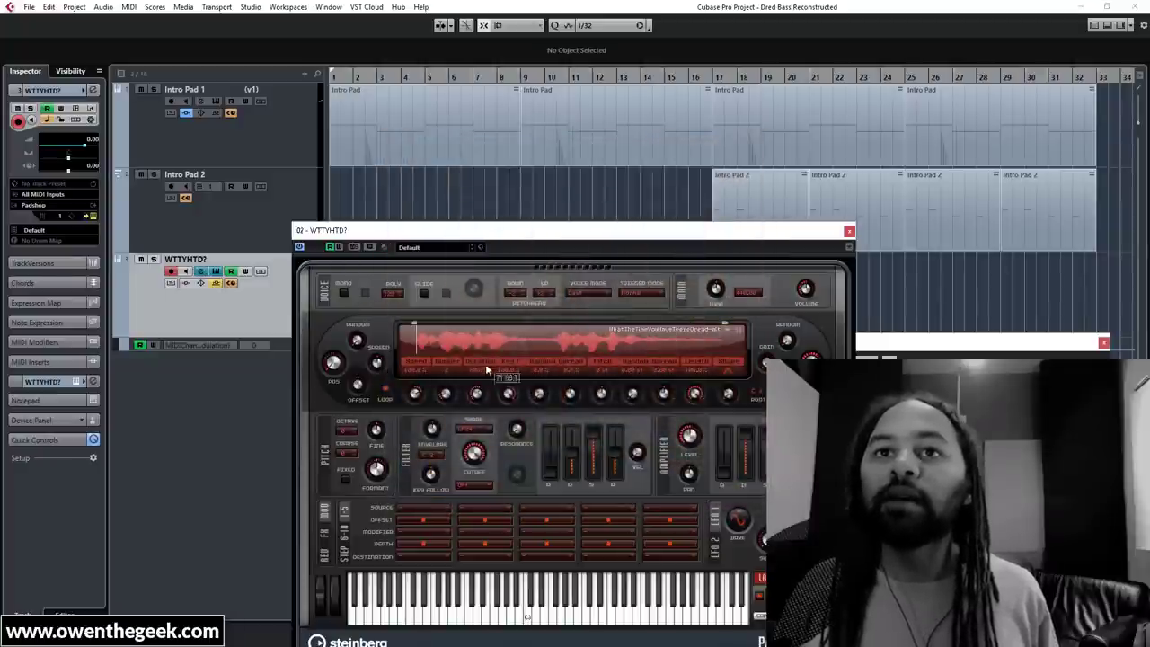
# Adjust the grain duration and speed of the vocal sample in the WTTYHTD? Padshop instrument
pyautogui.moveTo(475, 358); pyautogui.dragTo(475, 360)
pyautogui.moveTo(418, 391); pyautogui.dragTo(427, 362)
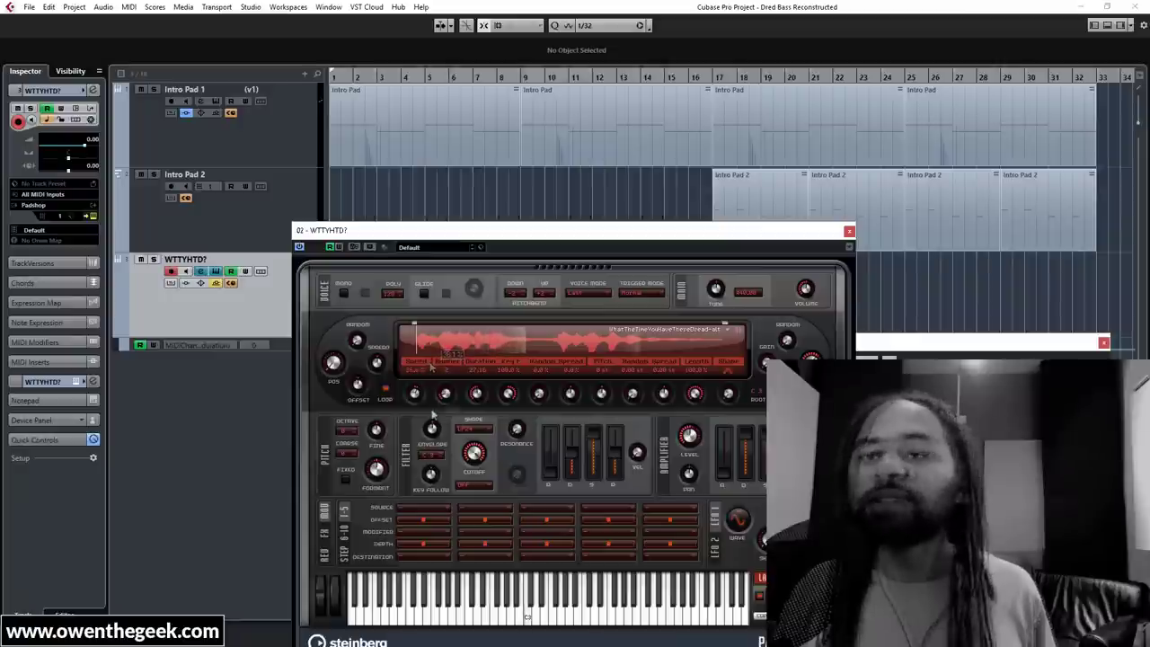
pyautogui.moveTo(416, 393); pyautogui.dragTo(448, 401)
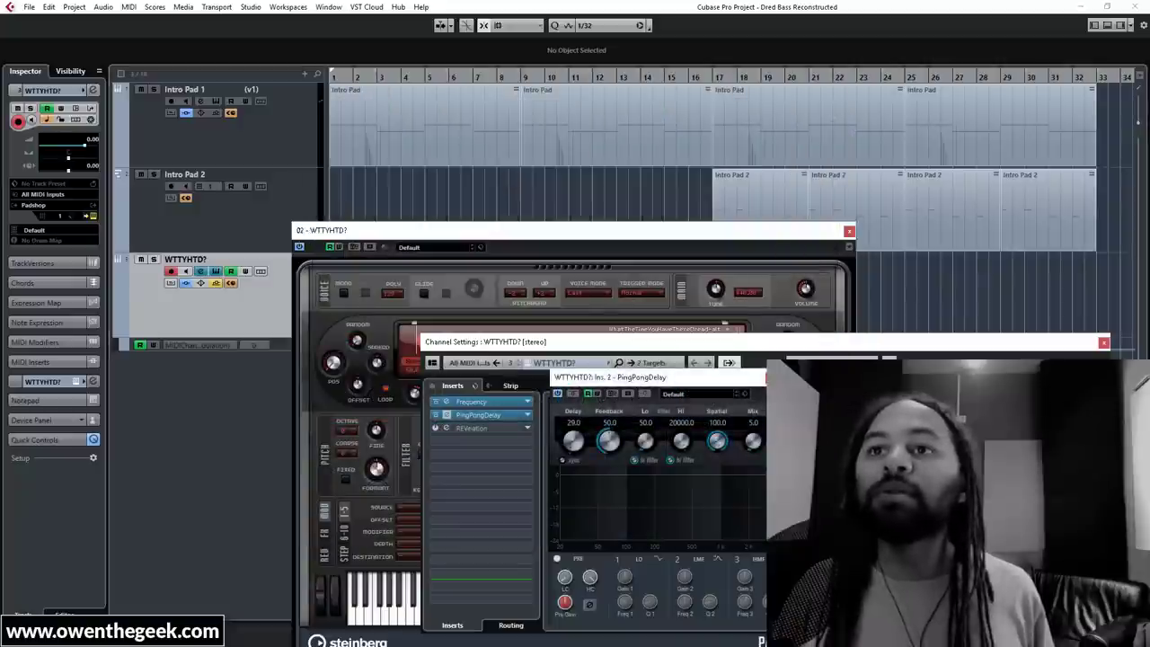
# Close the PingPongDelay window, enable the REVelation insert on the WTTYHTD? channel and view its reverb settings
pyautogui.click(770, 378)
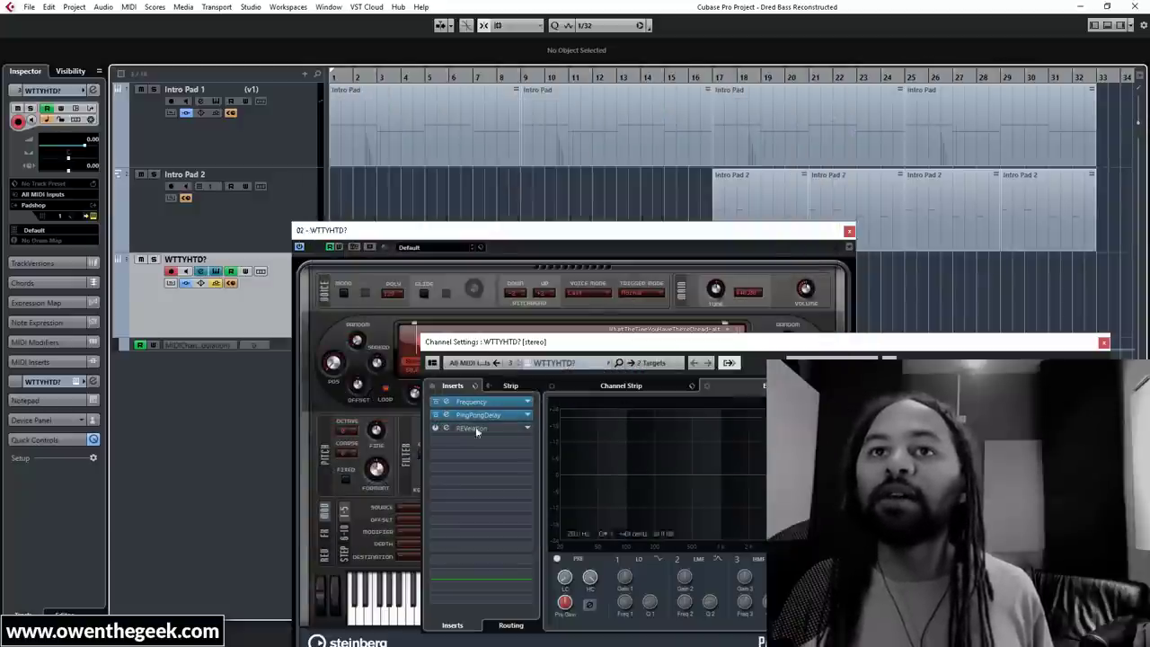
pyautogui.click(436, 428)
pyautogui.click(446, 429)
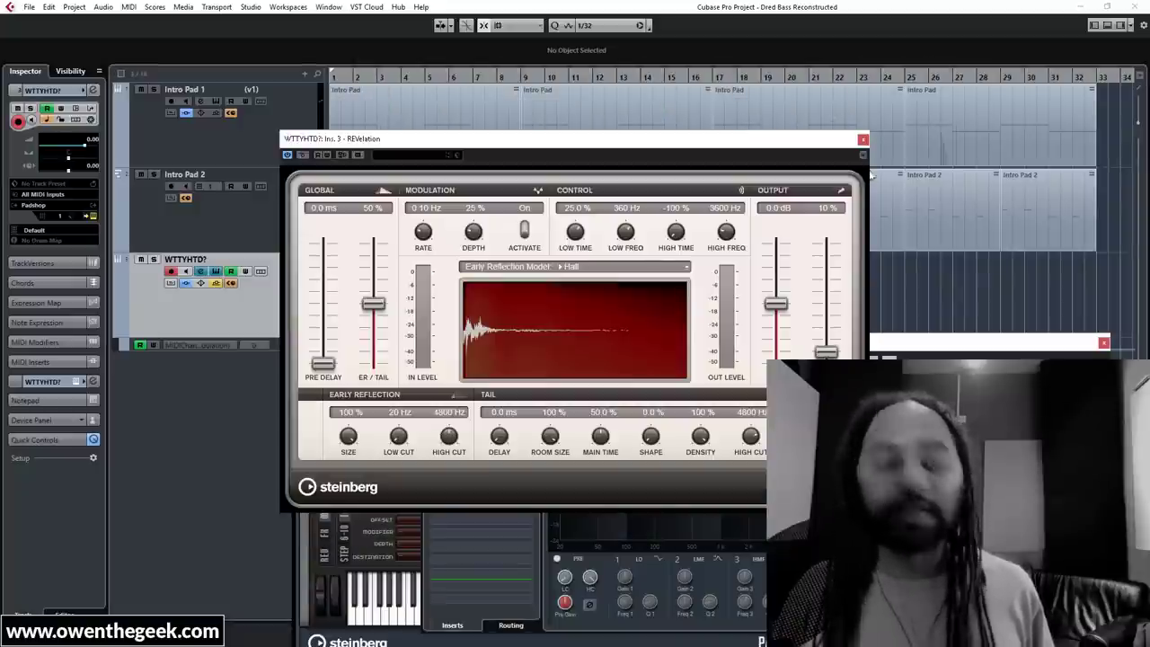
pyautogui.click(863, 139)
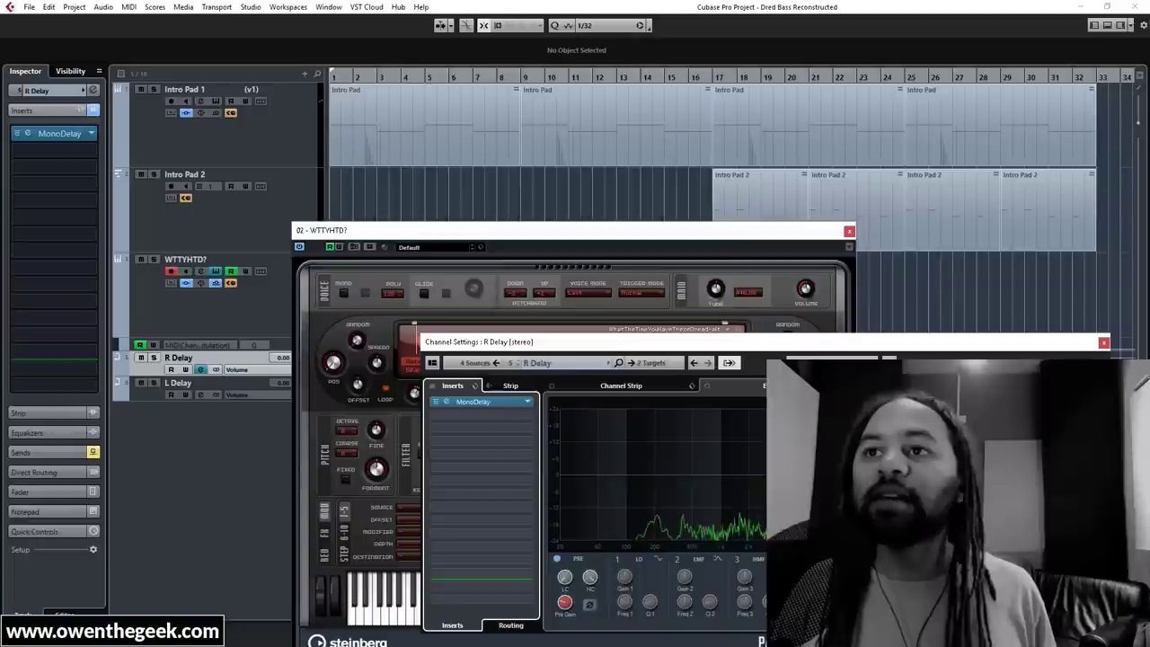
# View the L Delay channel's inserts and disarm recording on the WTTYHTD? track
pyautogui.click(149, 394)
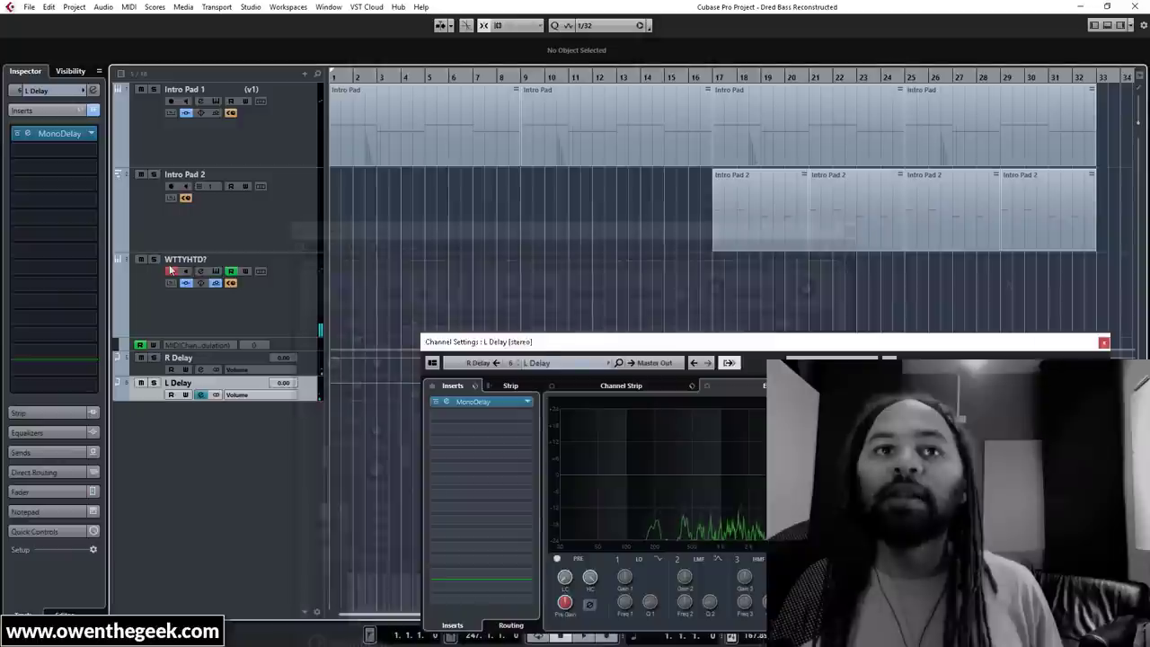
pyautogui.click(172, 270)
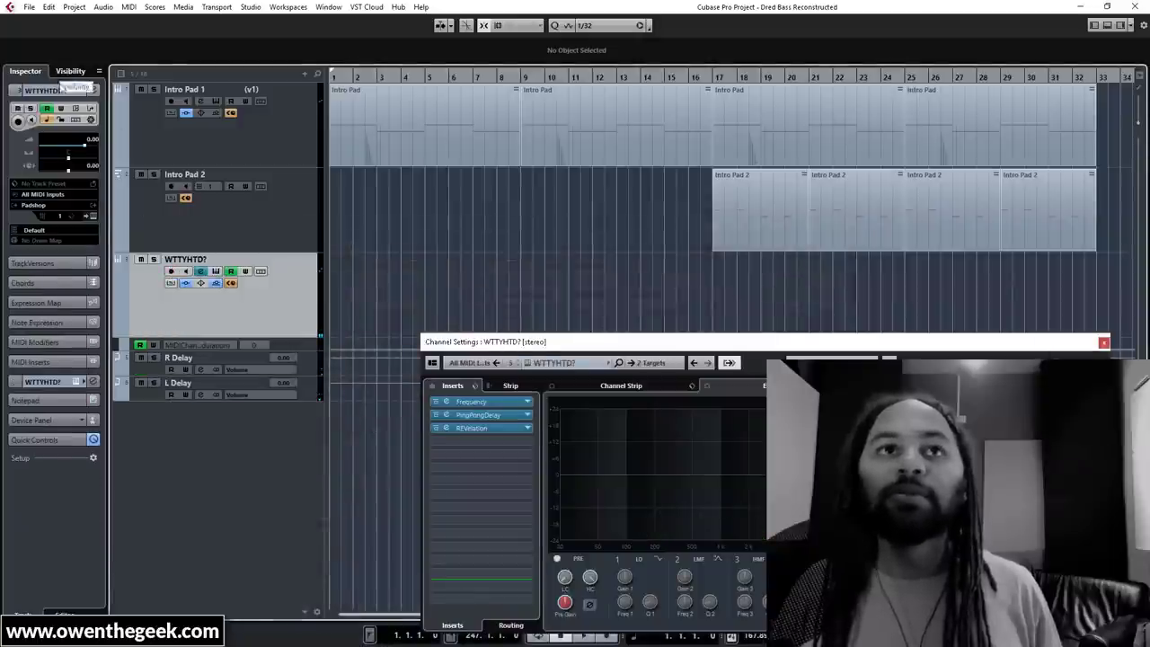
# Make the TWWAGBMURTC track visible and open its instrument
pyautogui.click(64, 73)
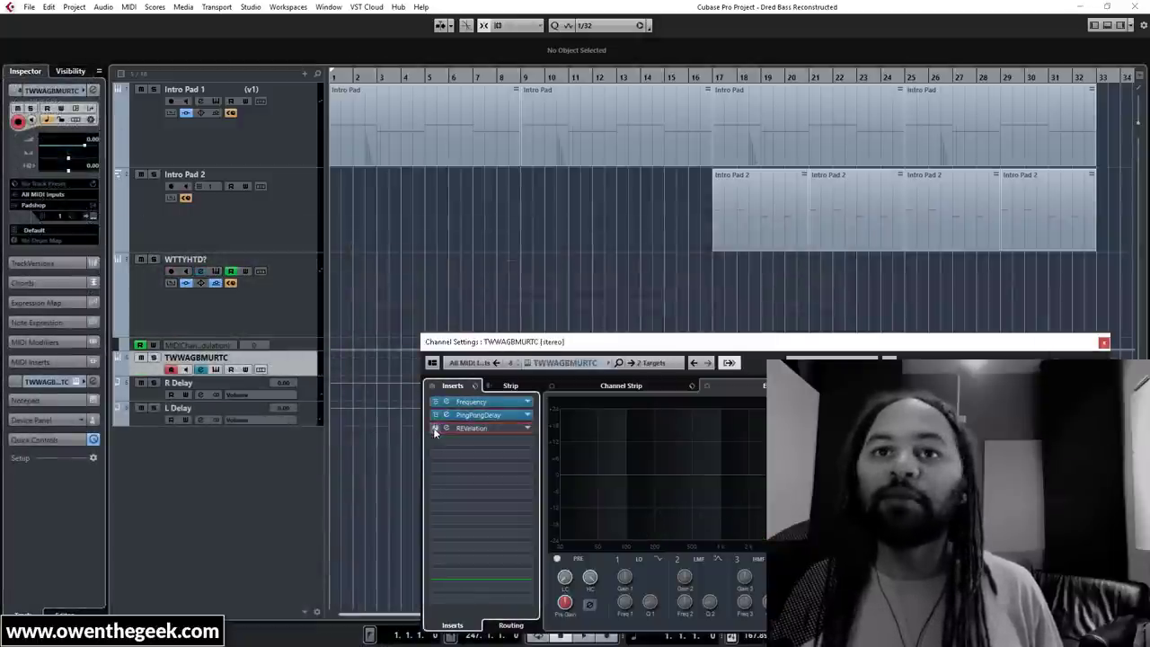
pyautogui.click(217, 369)
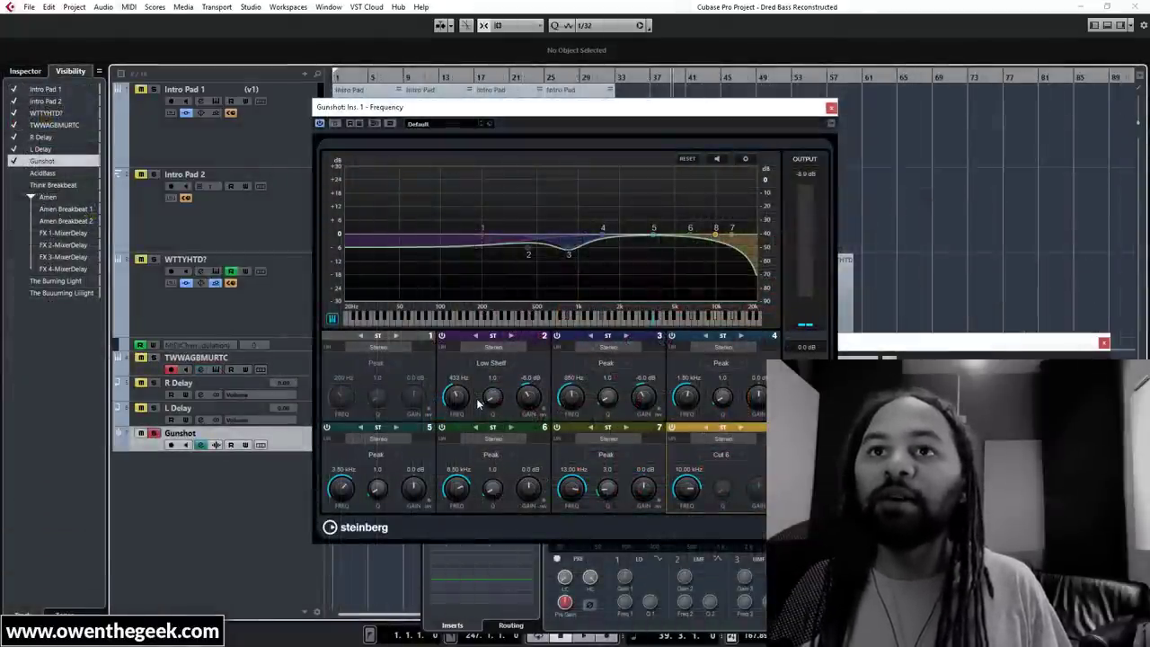
# Audition the soloed Gunshot track through its Frequency EQ and close the EQ window
pyautogui.press('space')
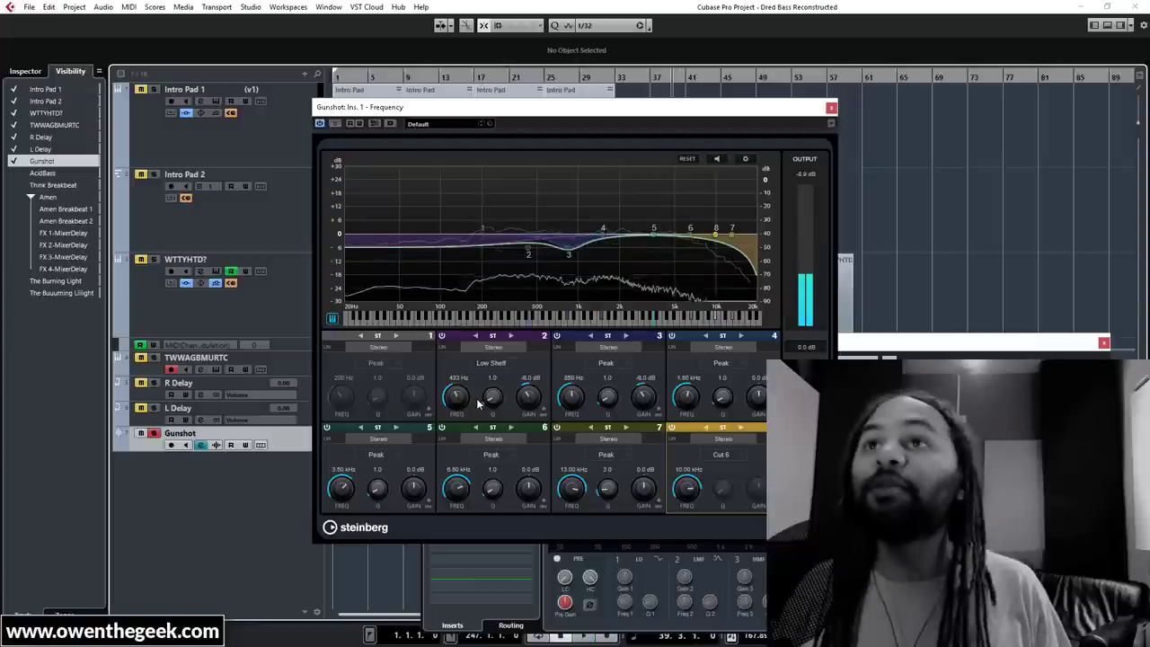
pyautogui.press('space')
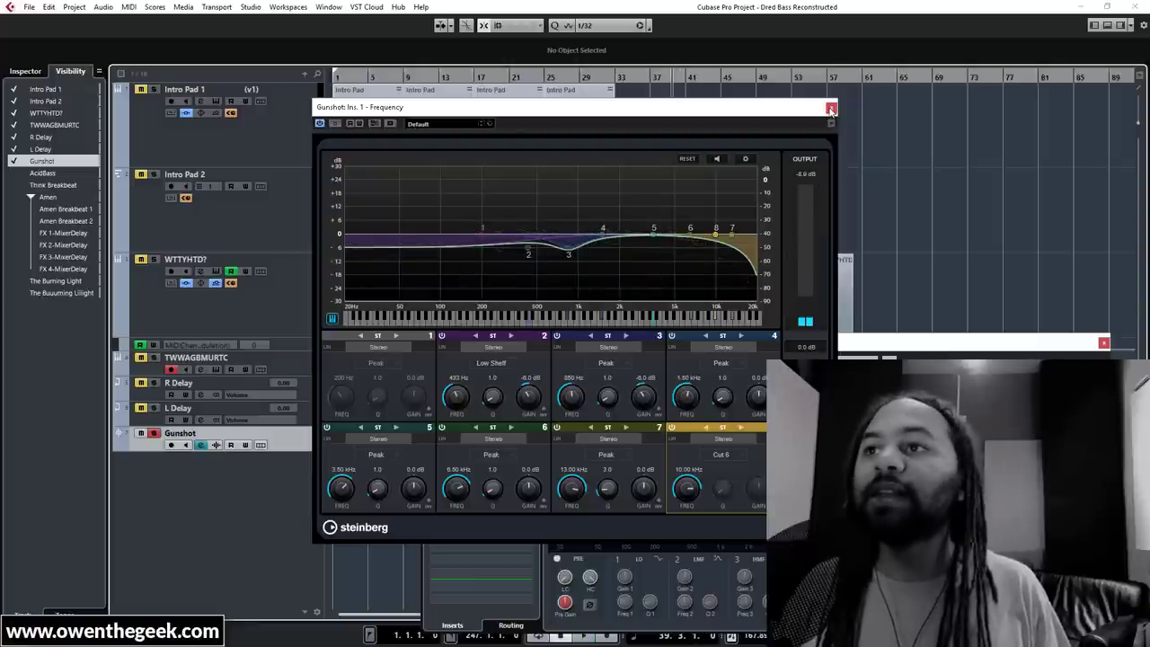
pyautogui.click(830, 108)
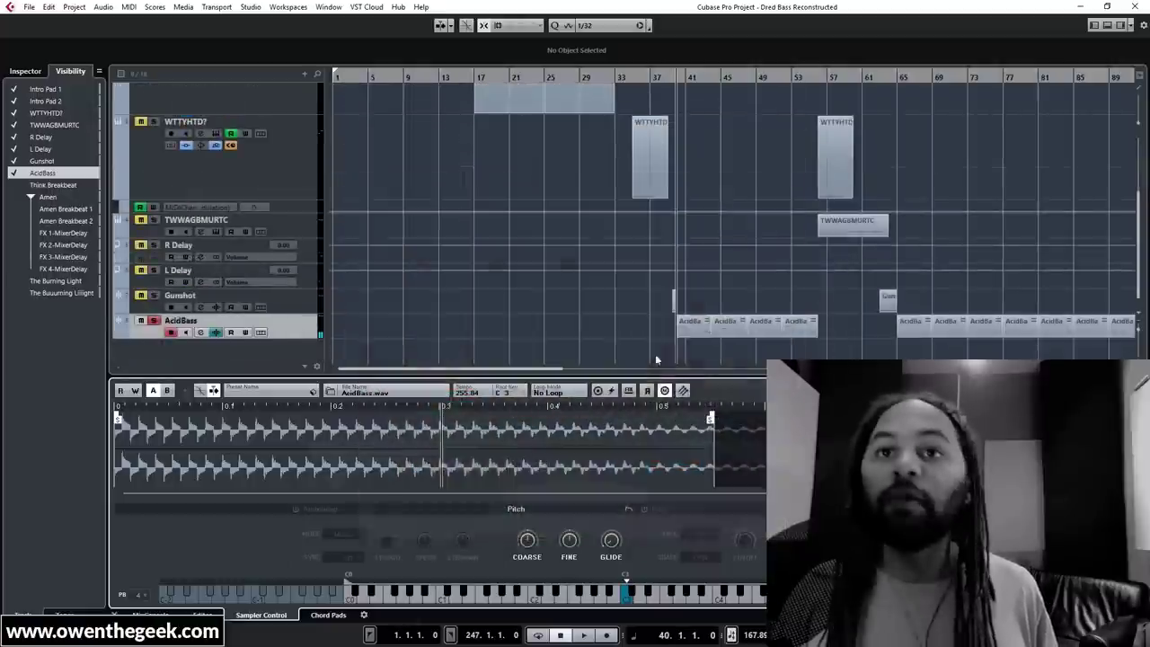
# Play the soloed AcidBass part while viewing its sampler settings, and hide the track inspector area
pyautogui.press('space')
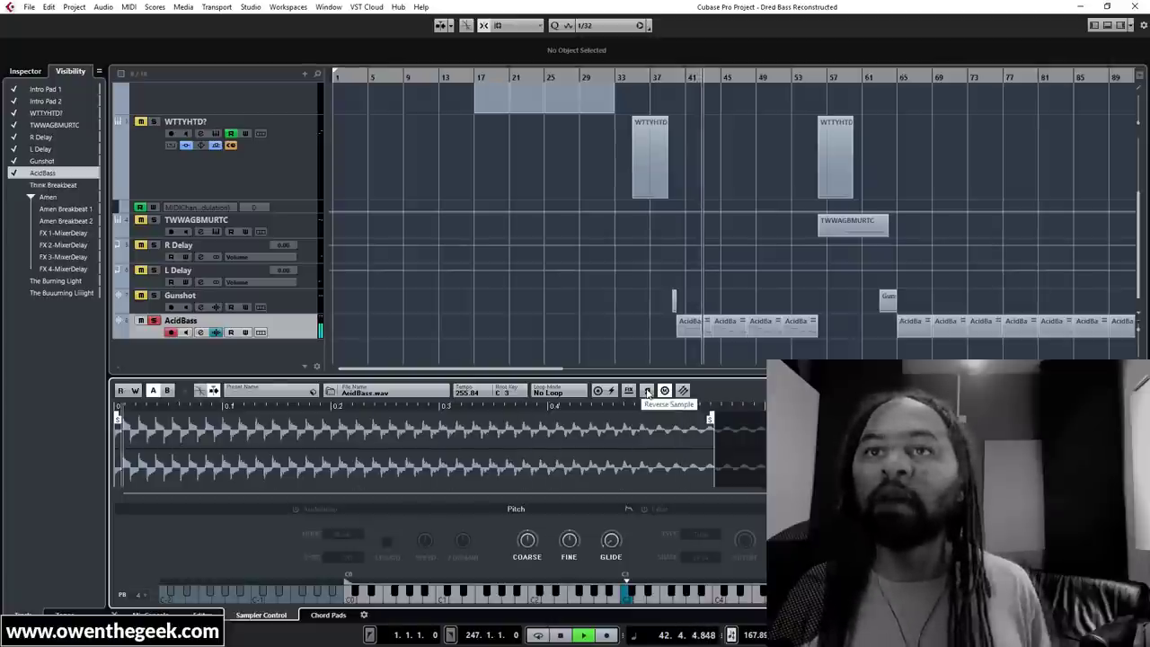
pyautogui.hotkey('ctrl', 'alt', 'l')
pyautogui.click(542, 391)
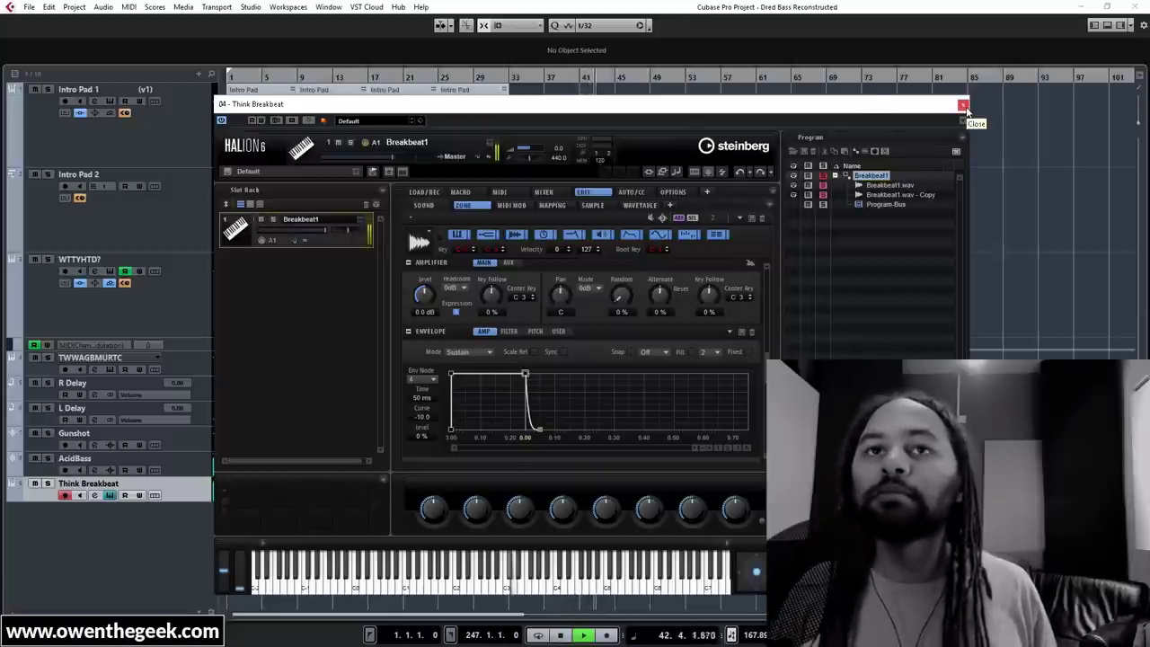
# Close the Think Breakbeat HALion window and examine the track's Frequency EQ during playback
pyautogui.click(963, 106)
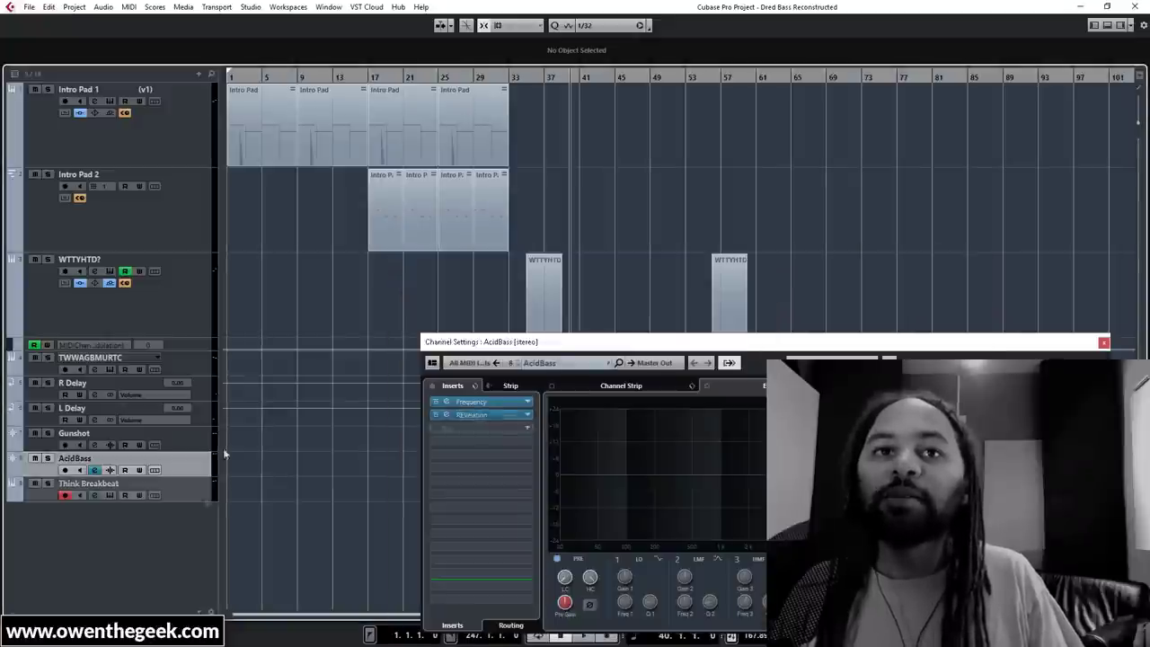
pyautogui.click(478, 404)
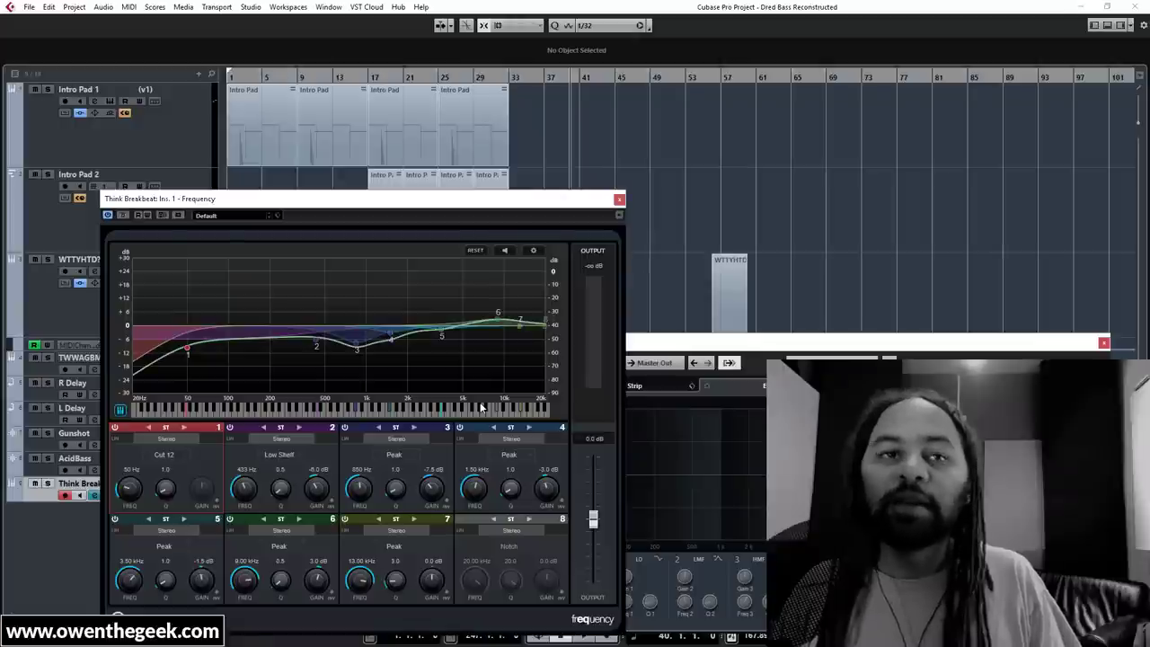
pyautogui.press('space')
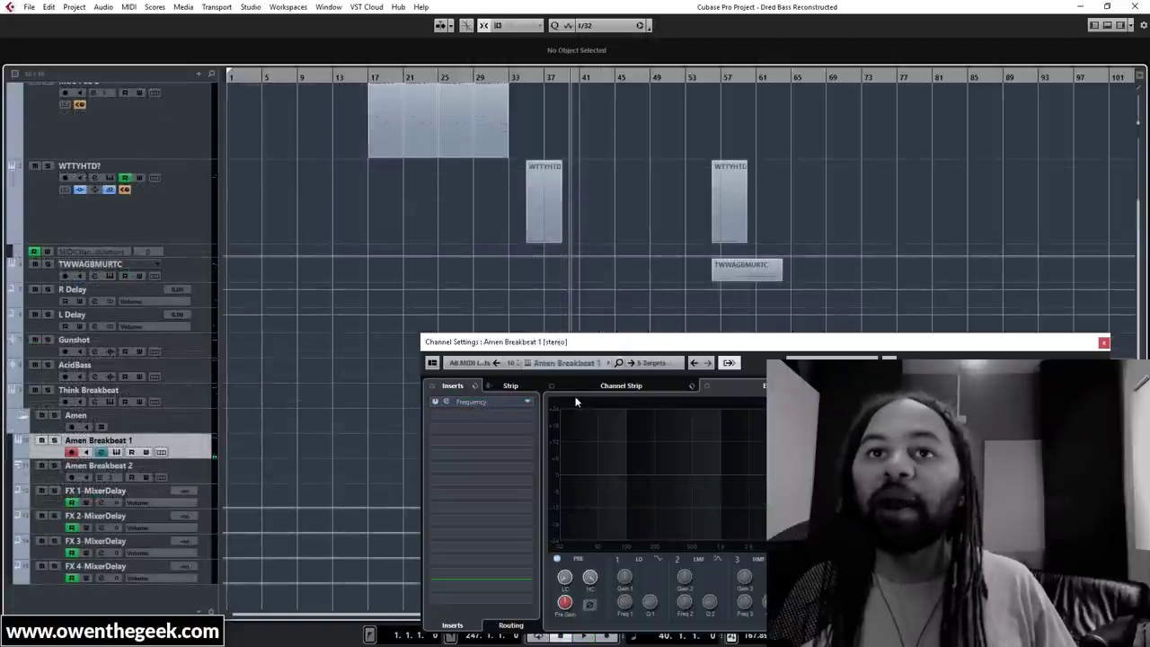
# Open the Frequency insert on the Amen Breakbeat 1 channel and reduce the track heights in the arrangement
pyautogui.click(443, 401)
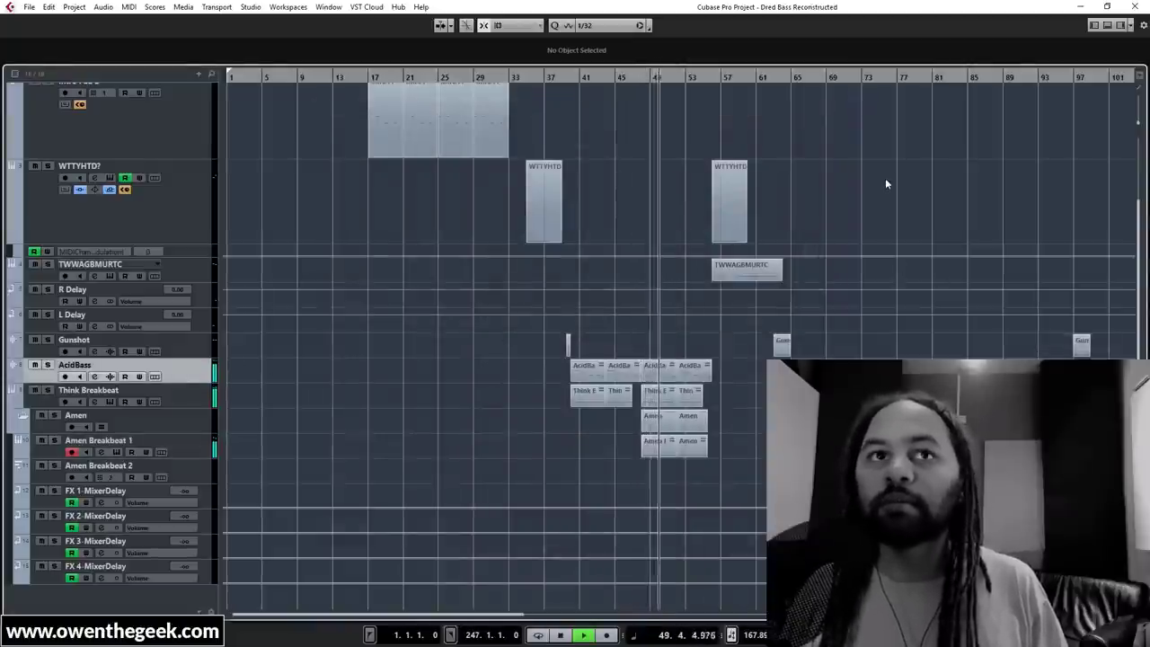
pyautogui.hotkey('shift', 'g')
pyautogui.hotkey('shift', 'g')
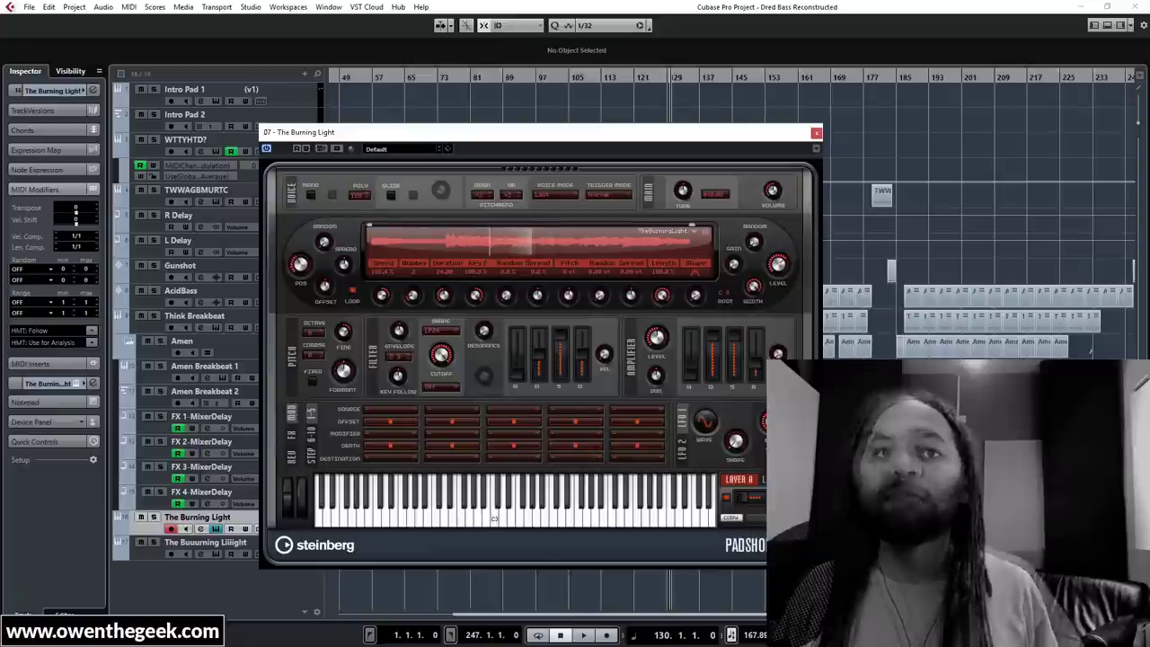
pyautogui.click(201, 529)
pyautogui.click(436, 402)
pyautogui.click(436, 415)
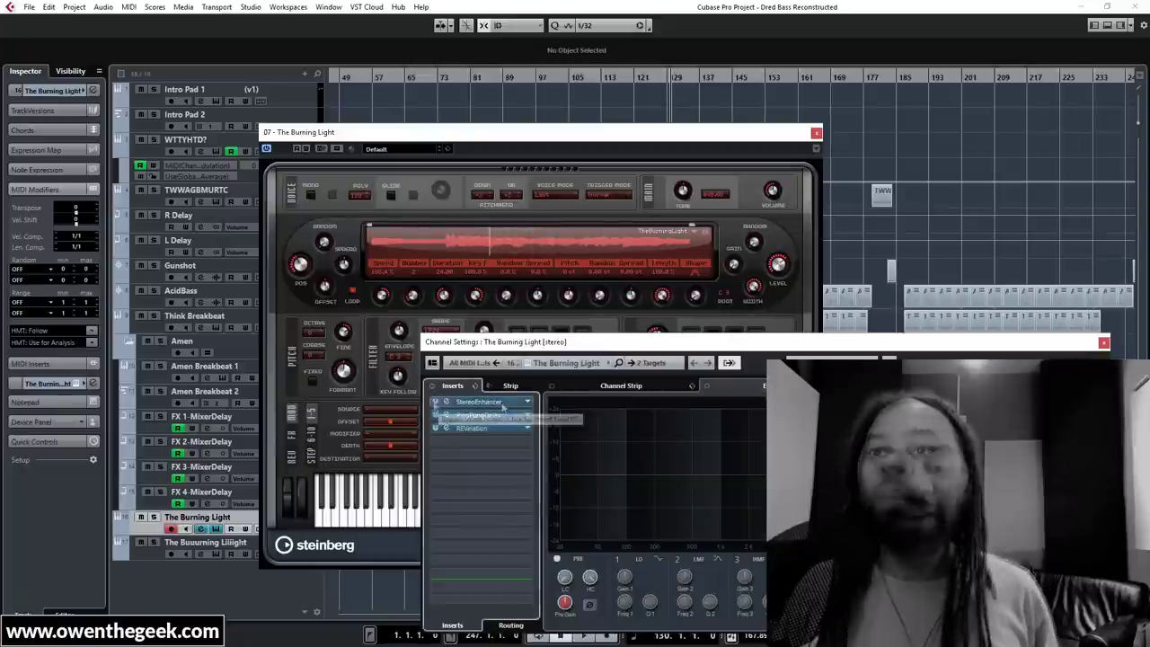
pyautogui.click(436, 428)
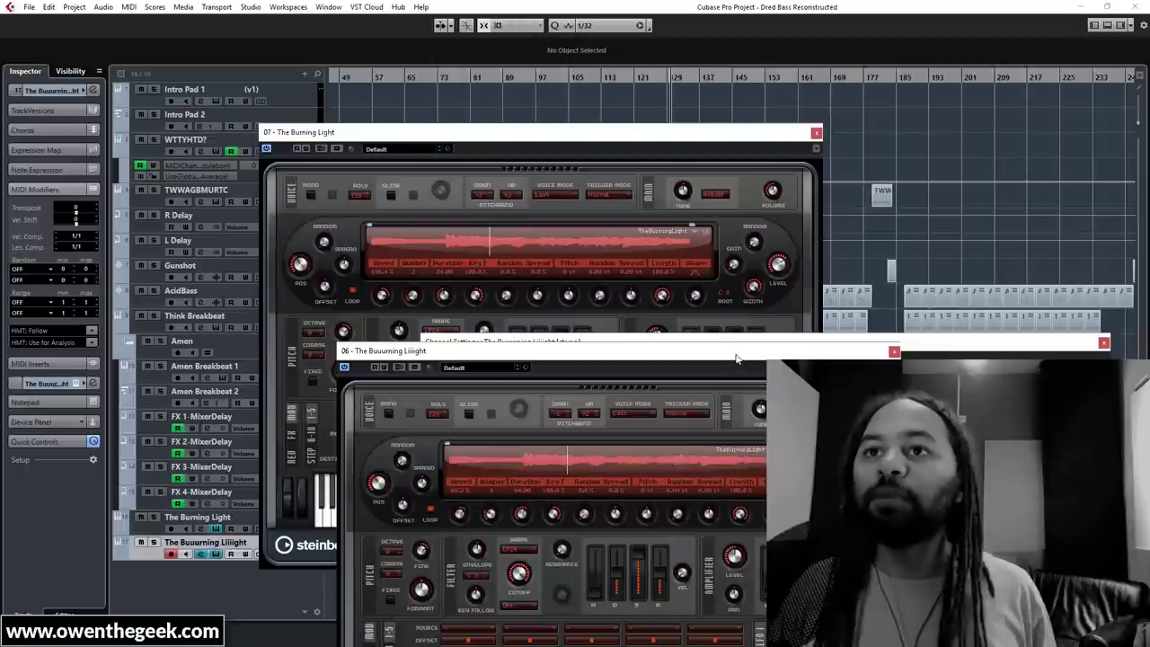
# Reposition the front Padshop window to view it, and close both Padshop windows and the channel settings
pyautogui.moveTo(734, 357); pyautogui.dragTo(631, 119)
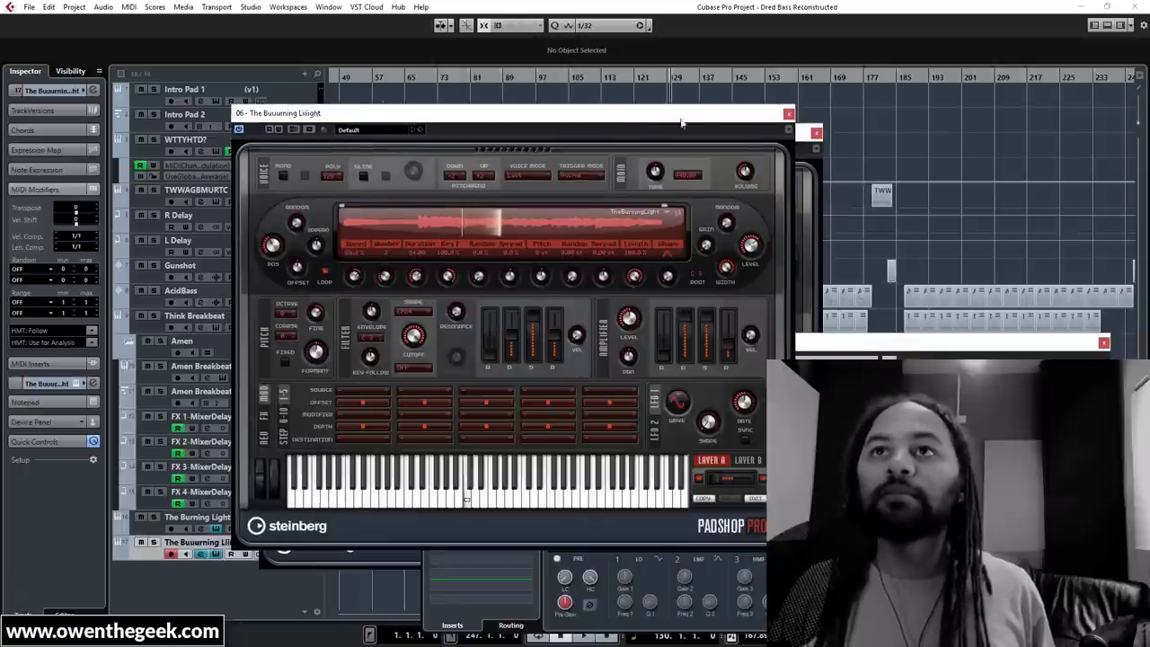
pyautogui.click(789, 114)
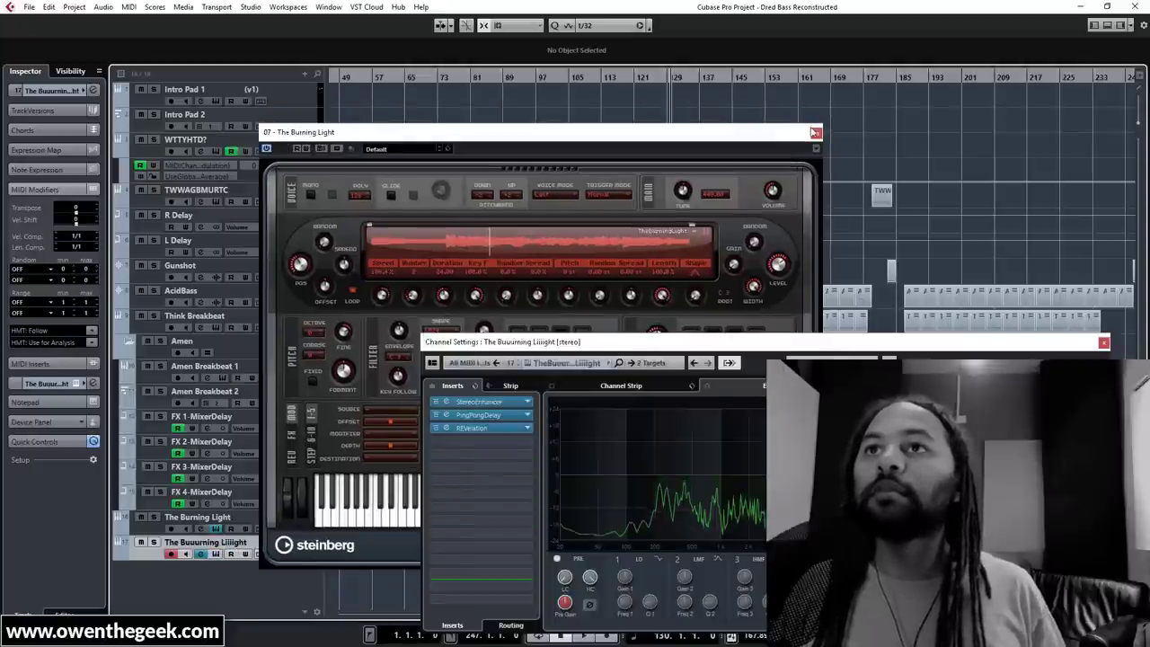
pyautogui.click(814, 132)
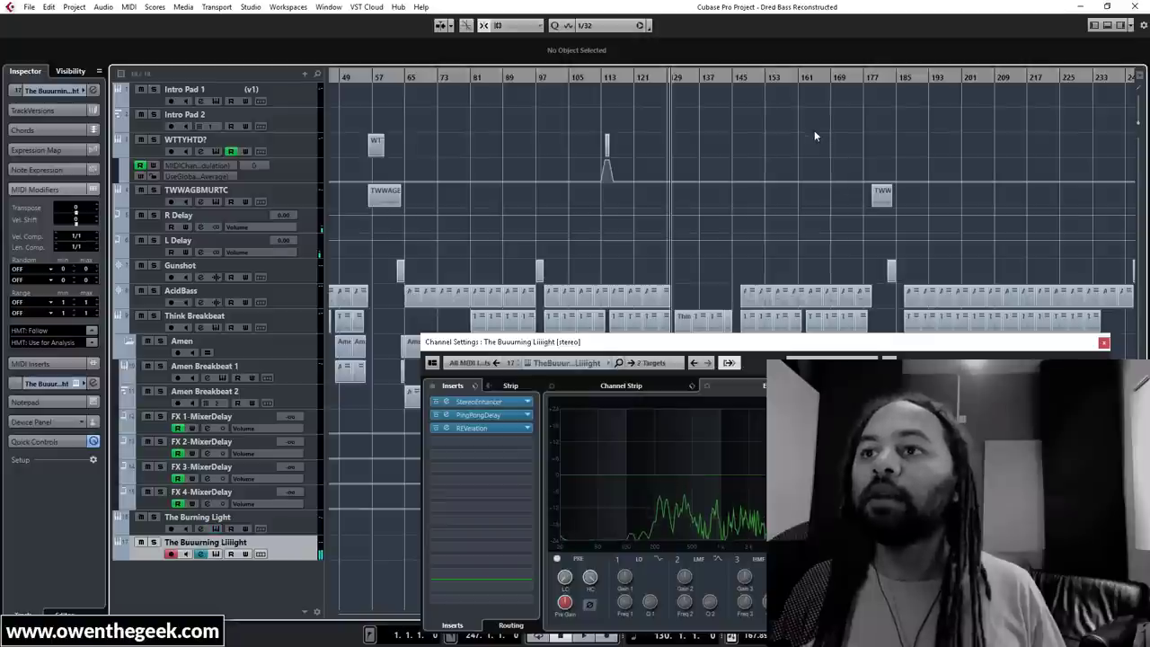
pyautogui.click(1104, 342)
# Solo the Amen folder and play its Amen Breakbeat 2 section from bar 115, examining the MixerDelay send automation
pyautogui.scroll(3, 710, 356)
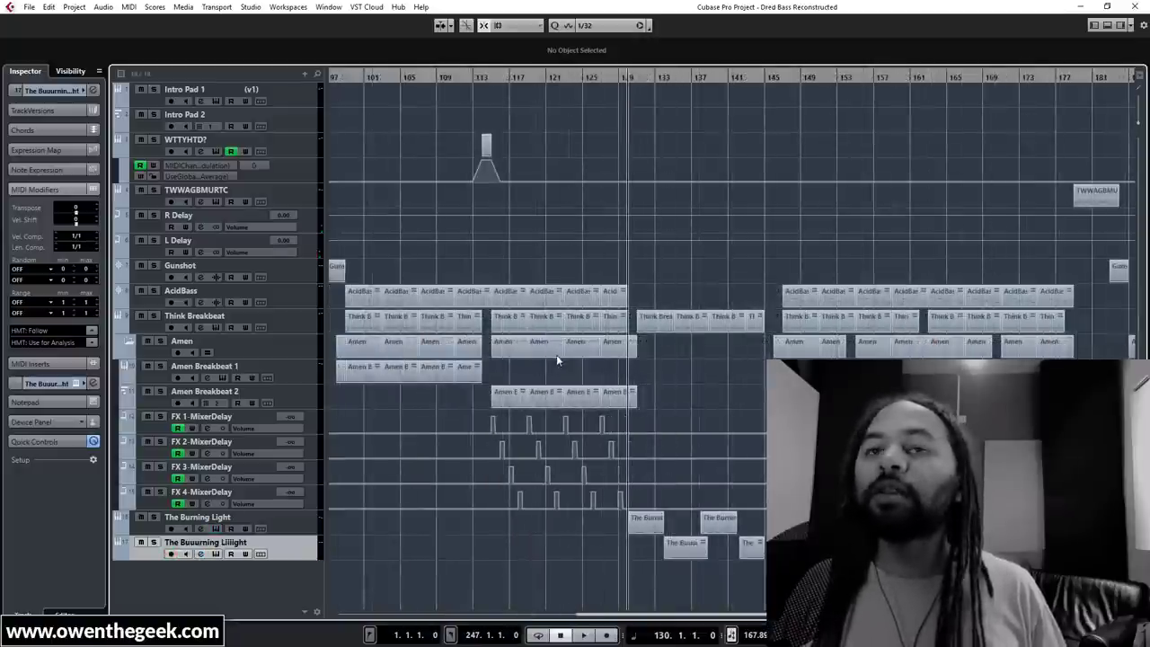
pyautogui.click(278, 404)
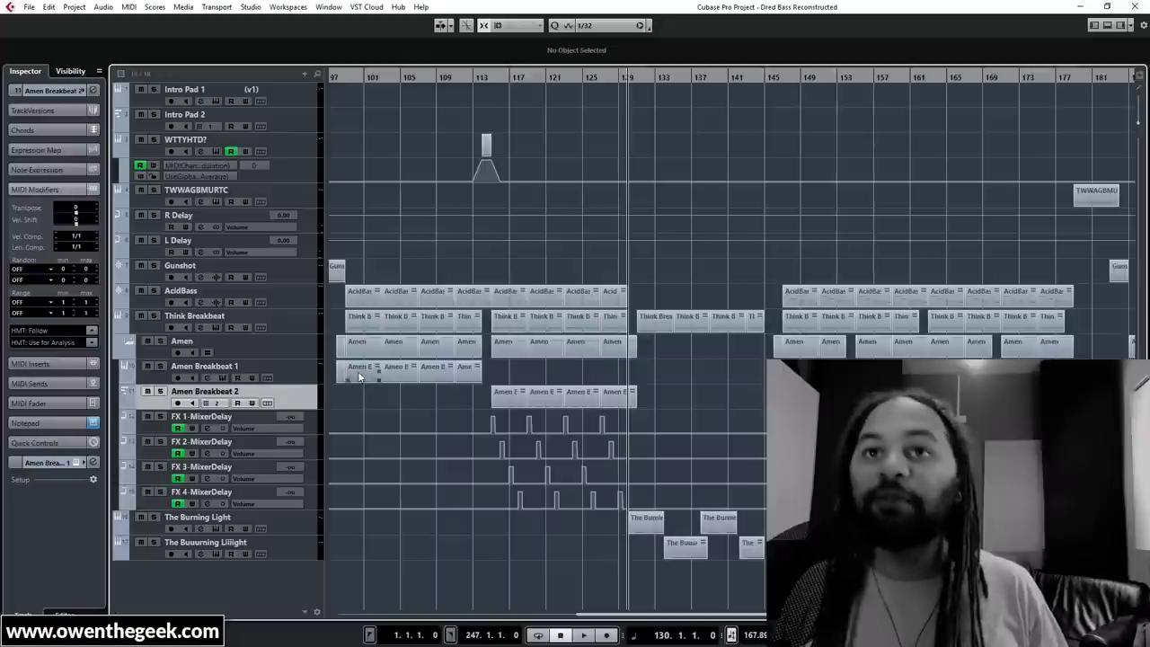
pyautogui.press('KP_Subtract')
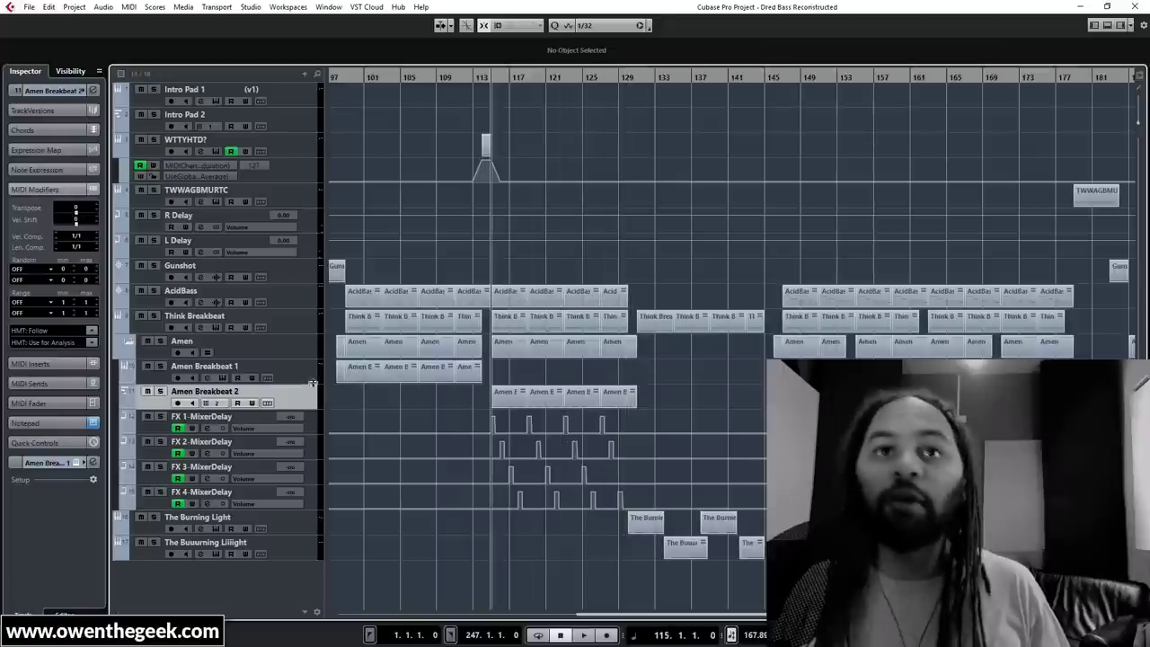
pyautogui.press('s')
pyautogui.click(221, 346)
pyautogui.press('s')
pyautogui.press('space')
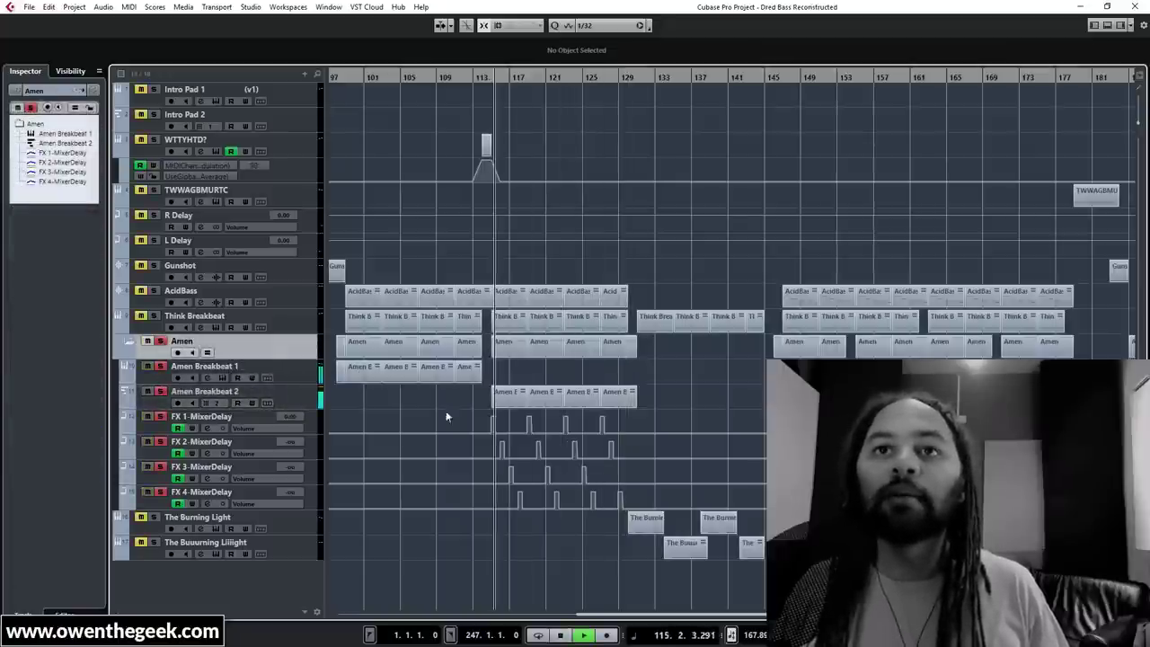
pyautogui.scroll(5, 497, 426)
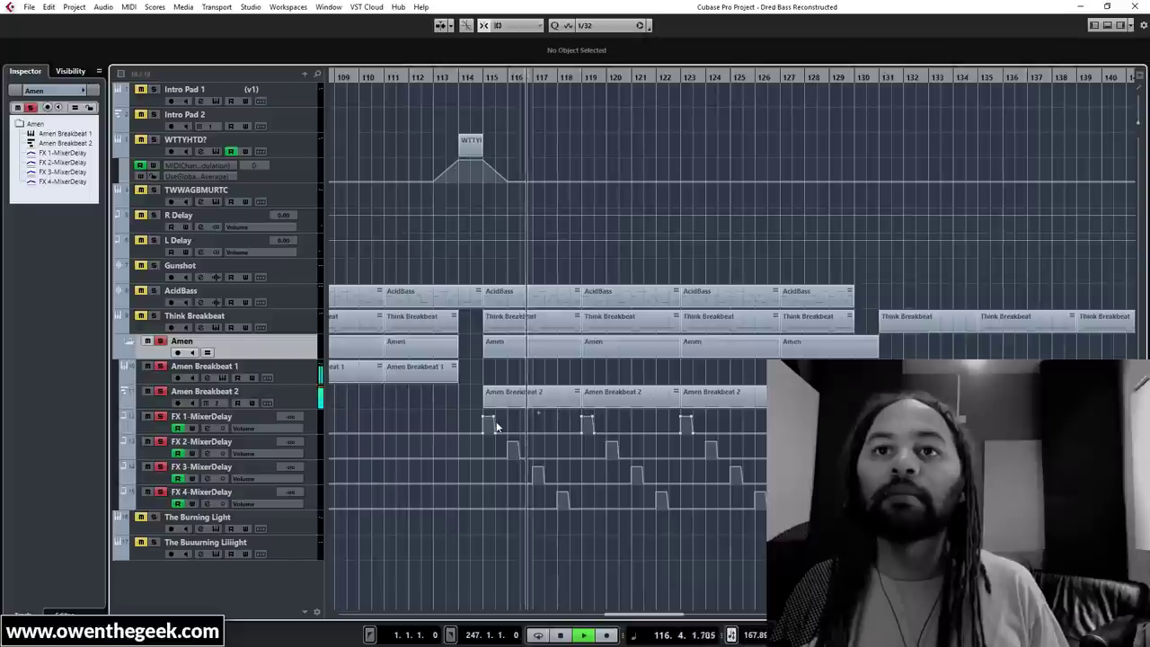
# Inspect the four MixerDelay volume automation lanes from bar 115 at closer range during playback, and stop playback
pyautogui.press('h')
pyautogui.press('h')
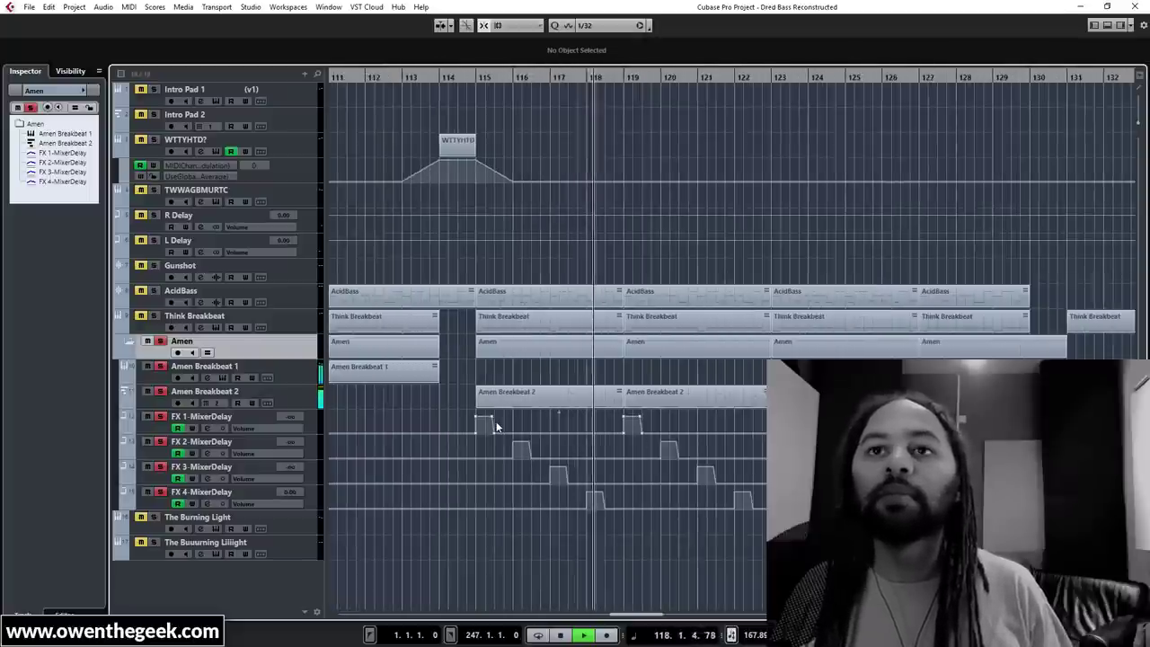
pyautogui.press('space')
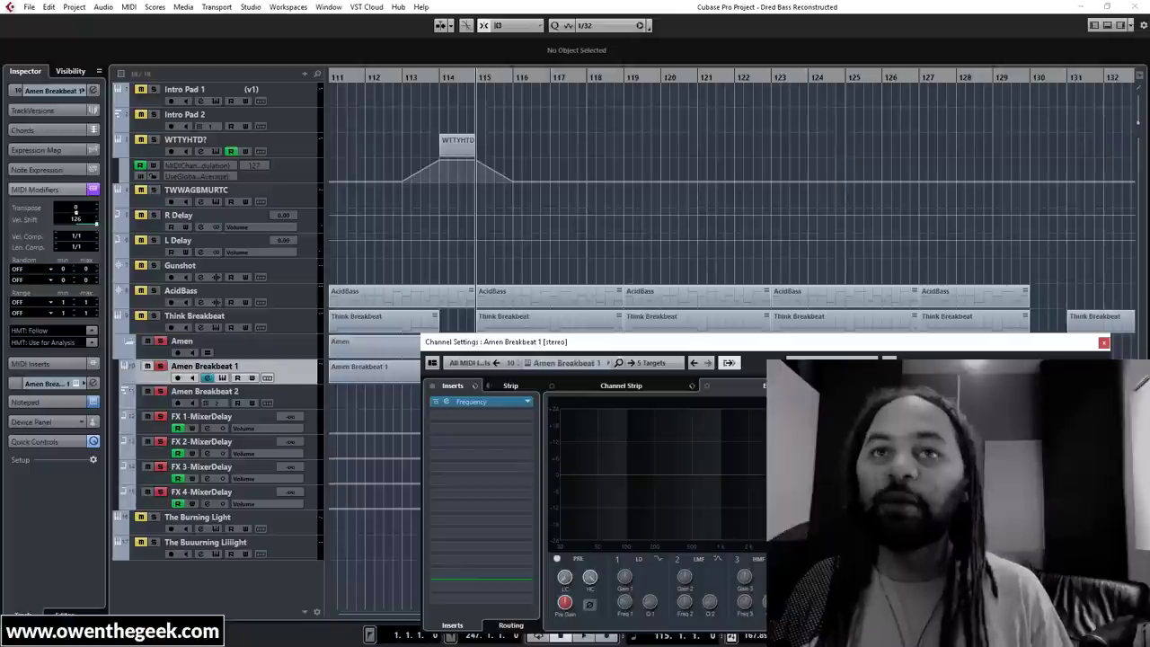
# View the MixerDelay insert on the FX 1-MixerDelay channel and the FX 2-MixerDelay channel settings, and close both windows
pyautogui.click(317, 417)
pyautogui.click(465, 401)
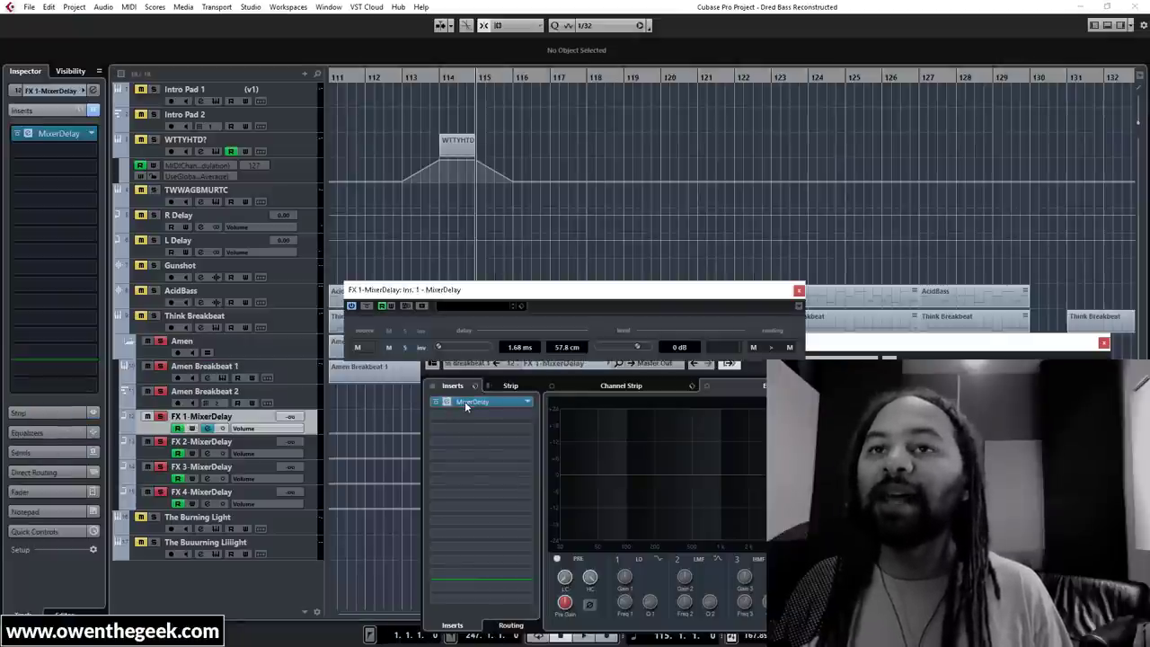
pyautogui.click(249, 441)
pyautogui.click(798, 290)
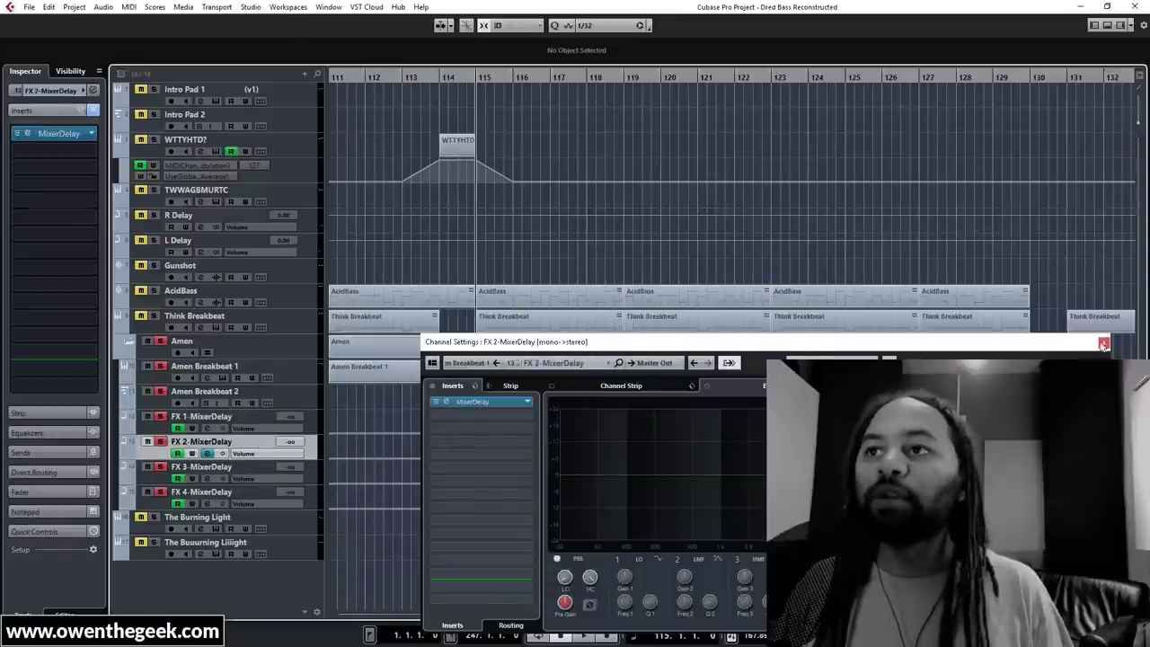
pyautogui.click(1102, 342)
# Replay the Amen Breakbeat 2 section from bar 115, following the staggered volume automation across FX 1 to FX 4
pyautogui.press('h')
pyautogui.hscroll(-2, 593, 455)
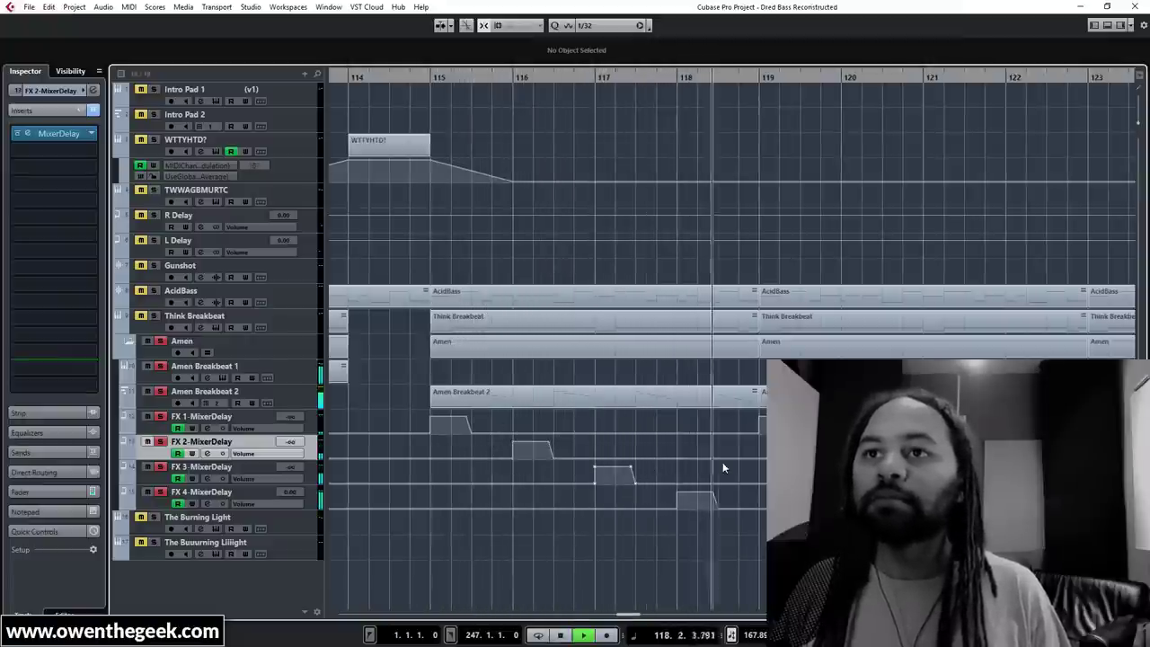
pyautogui.press('space')
pyautogui.click(448, 410)
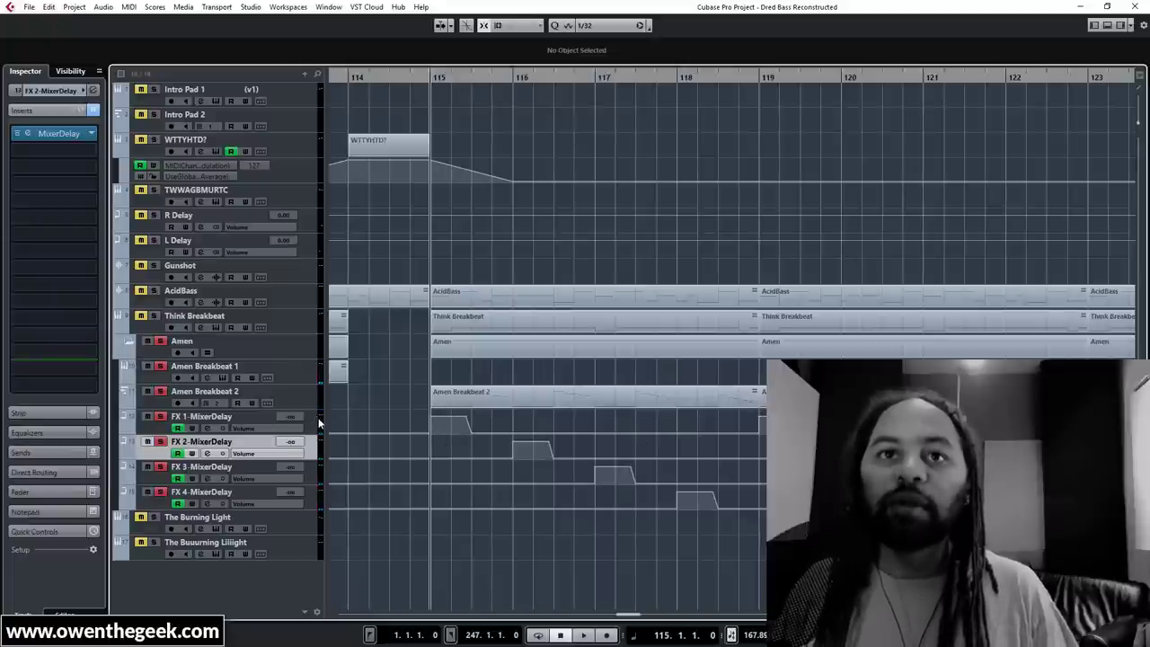
pyautogui.click(318, 423)
pyautogui.press('Up')
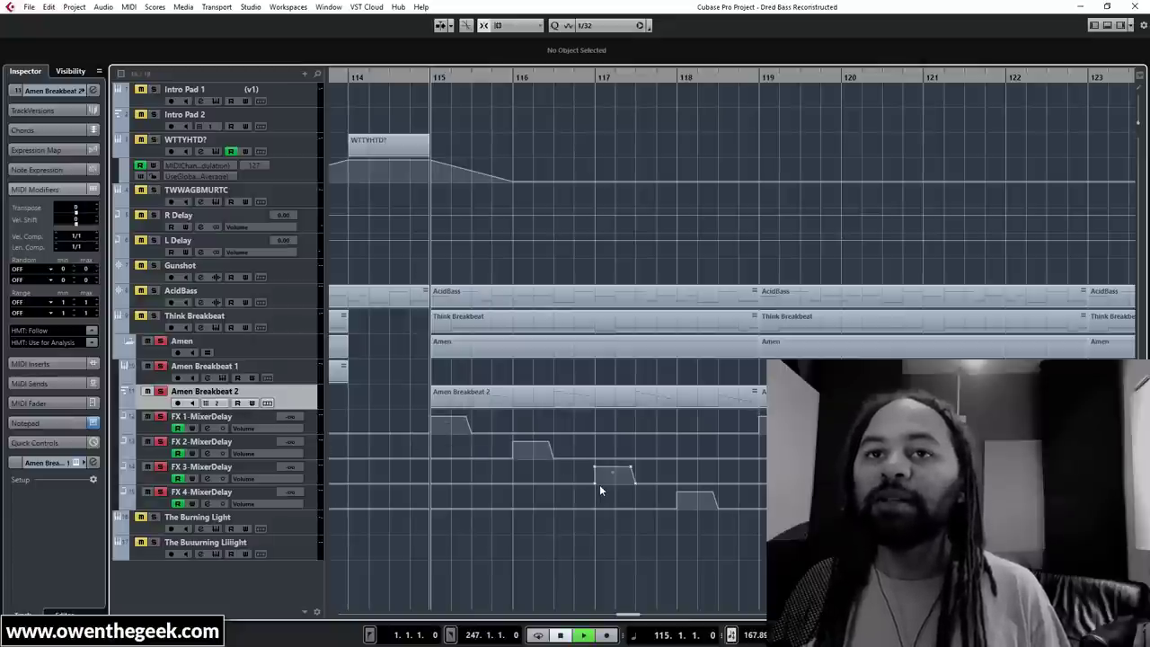
pyautogui.press('space')
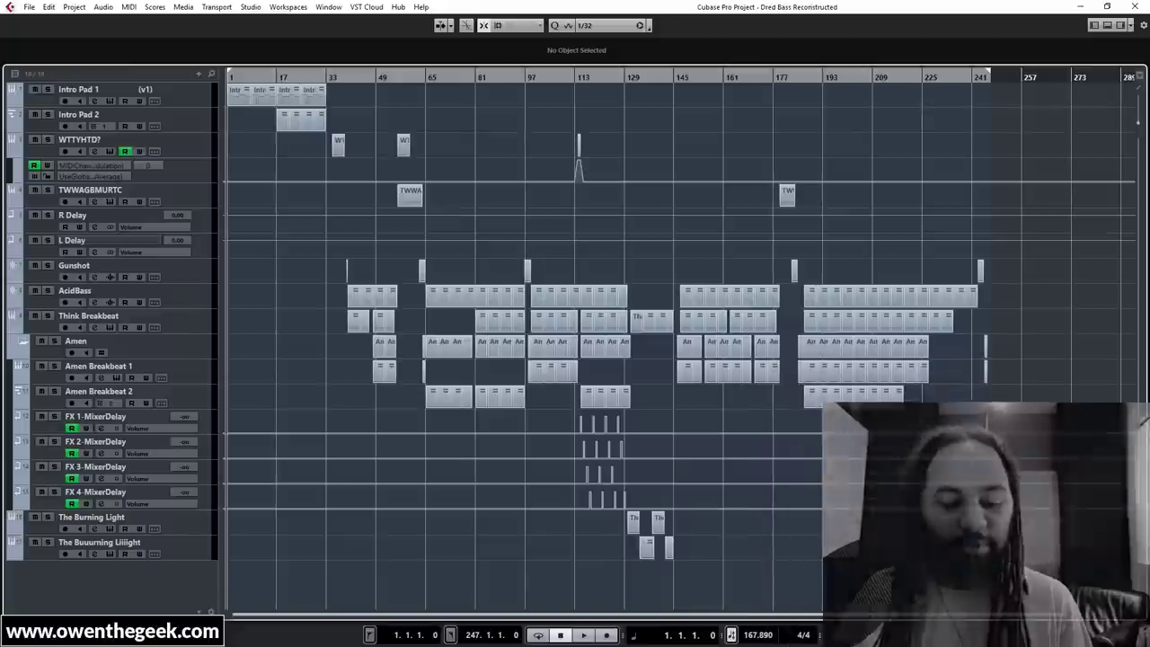
# Play the project from the start and open the Intro Pad 1 and Intro Pad 2 parts together in the Key Editor
pyautogui.press('space')
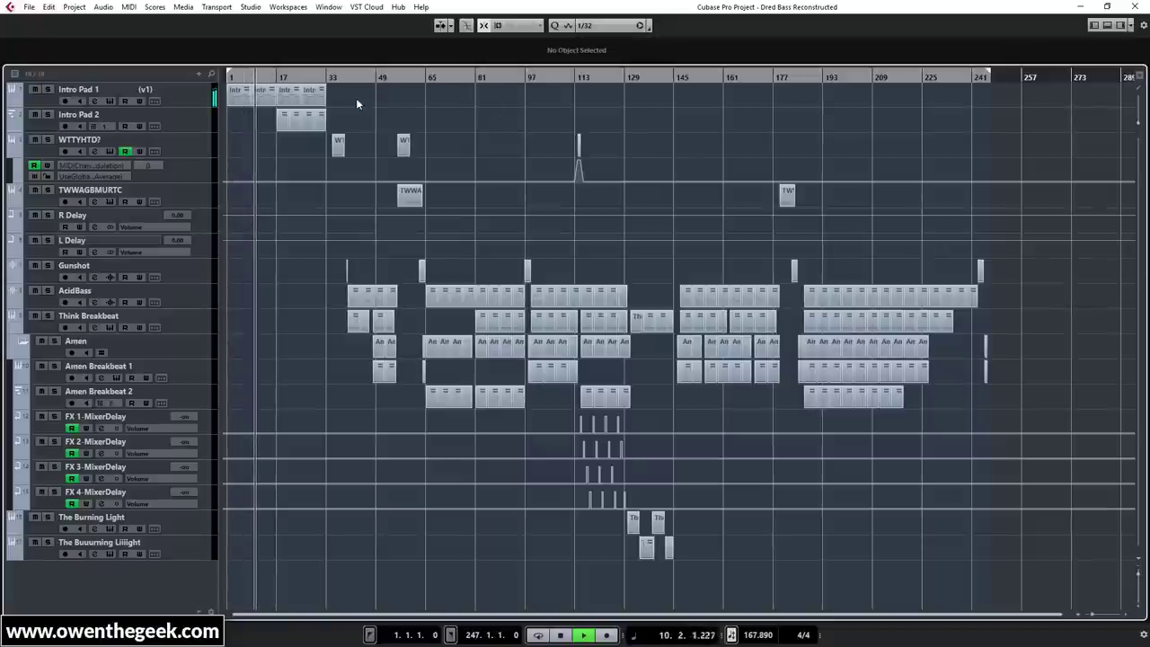
pyautogui.moveTo(249, 124); pyautogui.dragTo(216, 124)
pyautogui.press('Return')
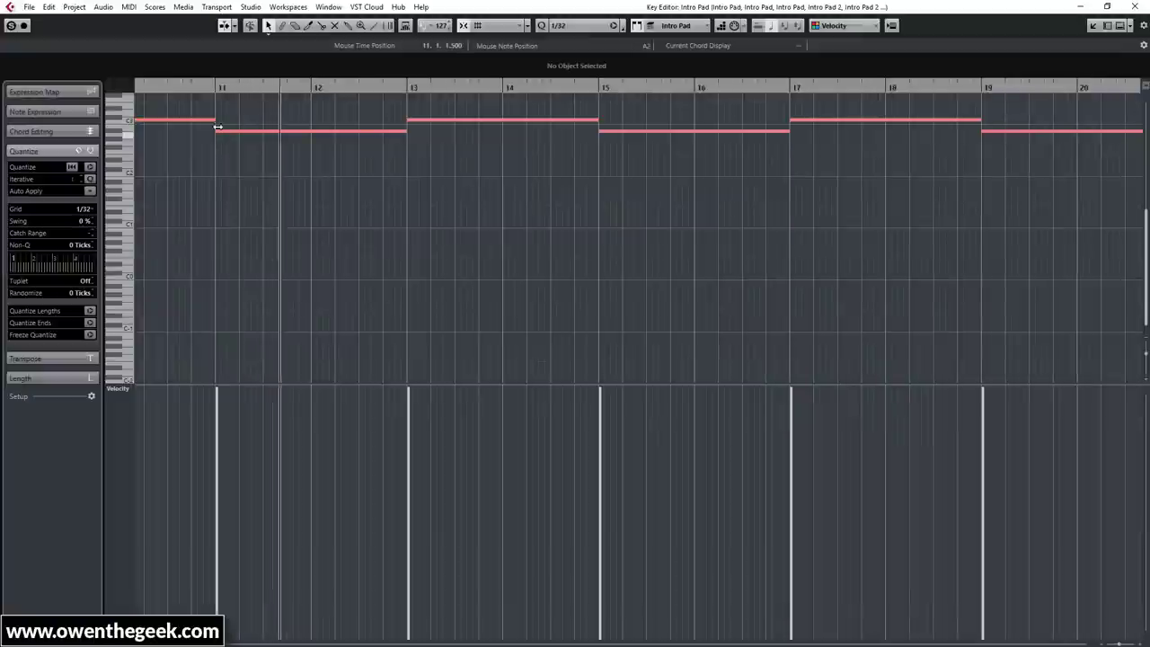
pyautogui.scroll(2, 198, 178)
pyautogui.scroll(5, 189, 167)
pyautogui.scroll(-2, 186, 161)
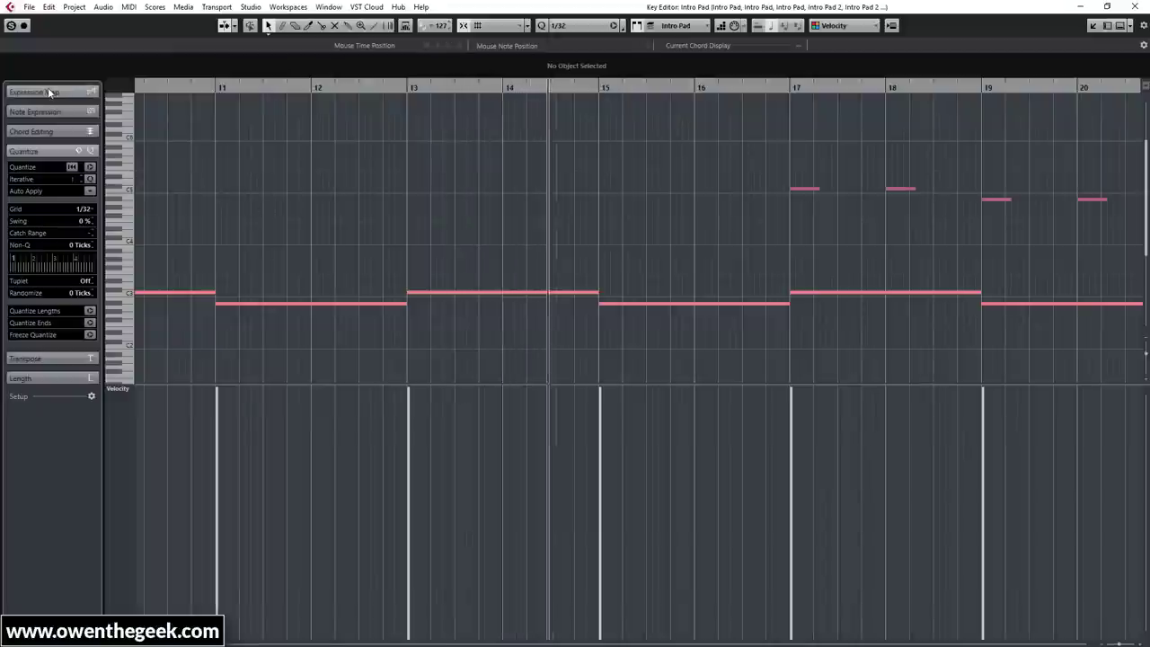
# Collapse the Key Editor's Quantize section and show Pitchbend in the controller lane
pyautogui.click(35, 152)
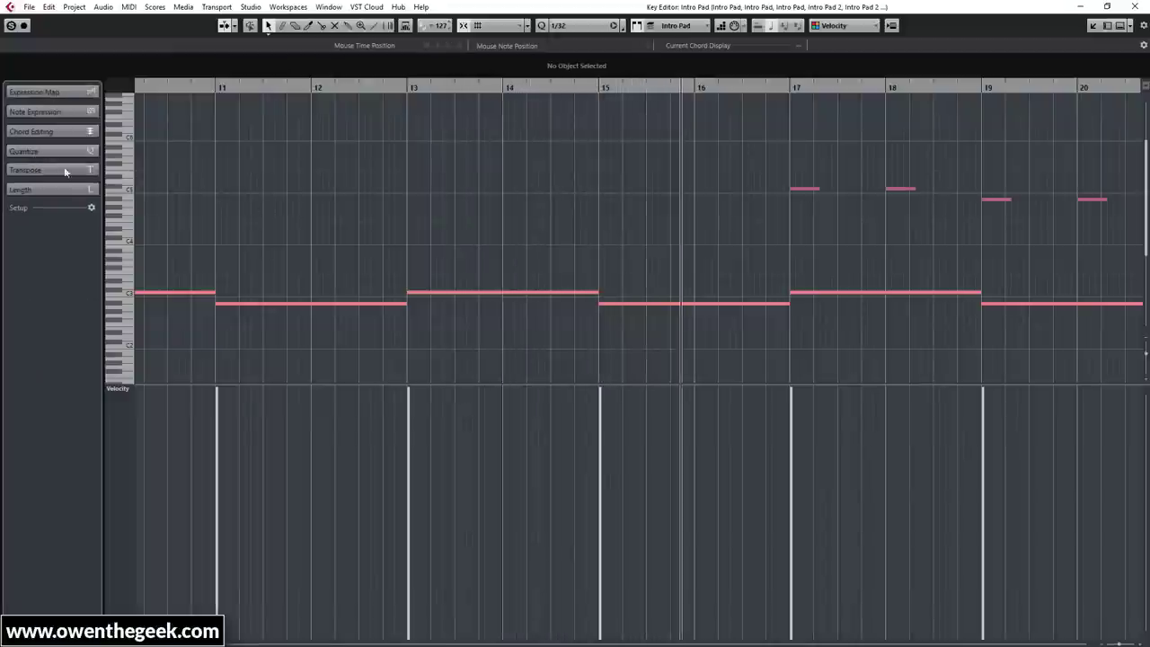
pyautogui.keyDown('ctrl'); pyautogui.scroll(-4, 191, 202); pyautogui.keyUp('ctrl')
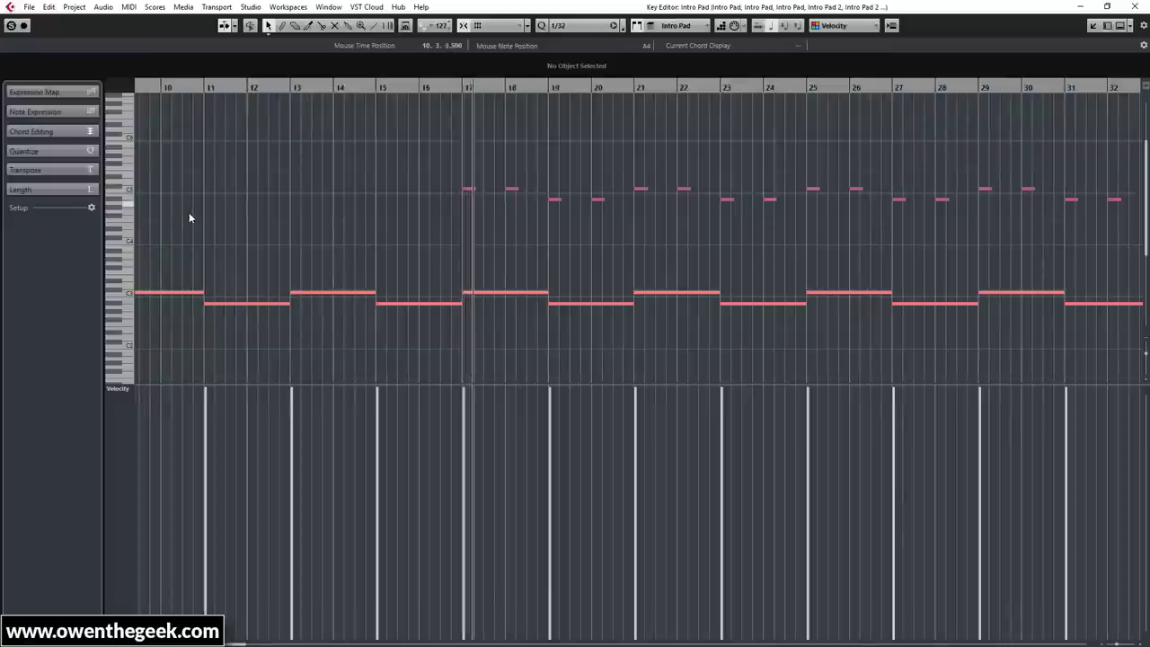
pyautogui.click(118, 388)
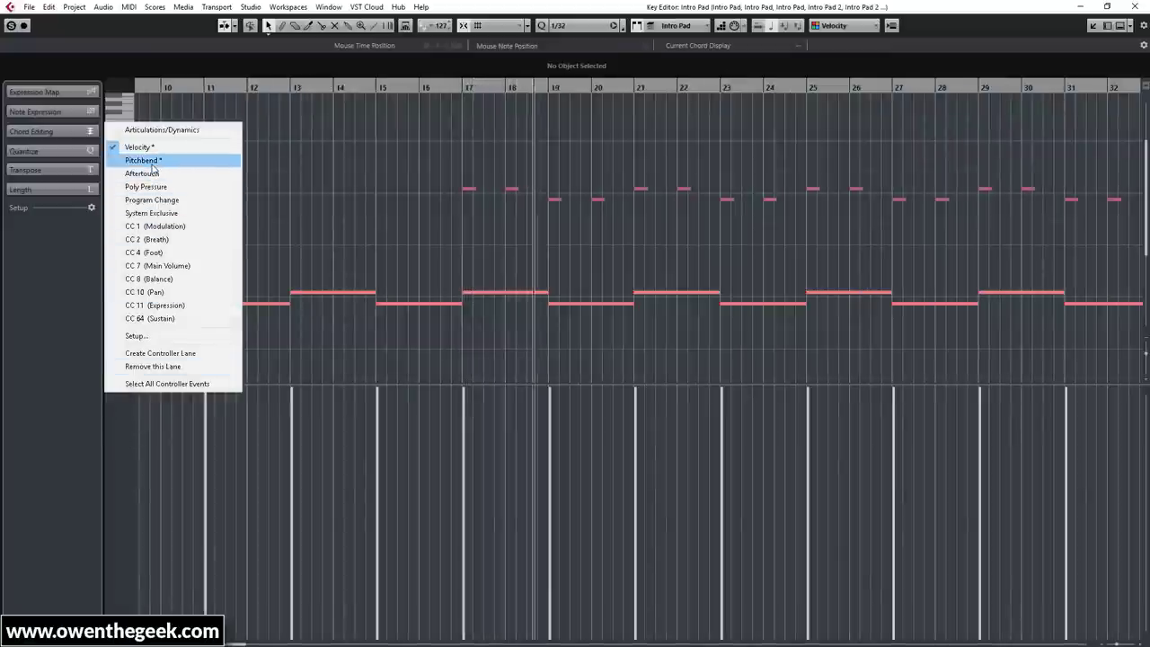
pyautogui.click(153, 163)
# Examine the intro pads' notes and pitchbend curves through bar 32, and close the Key Editor
pyautogui.click(633, 256)
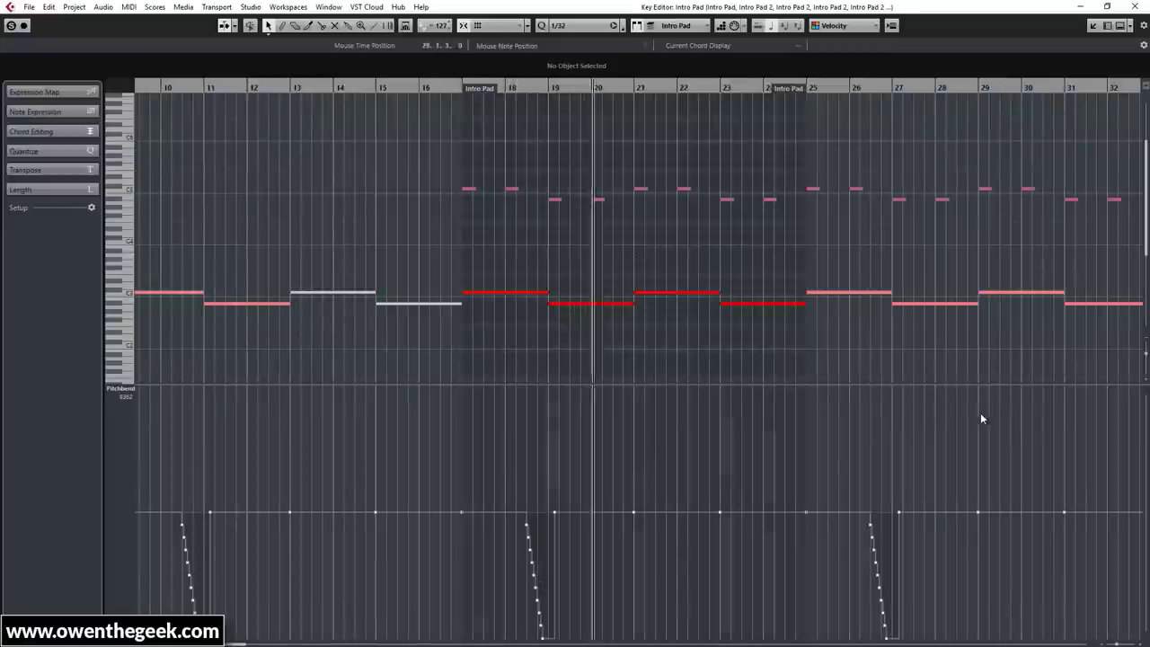
pyautogui.click(924, 360)
pyautogui.moveTo(918, 359); pyautogui.dragTo(669, 370)
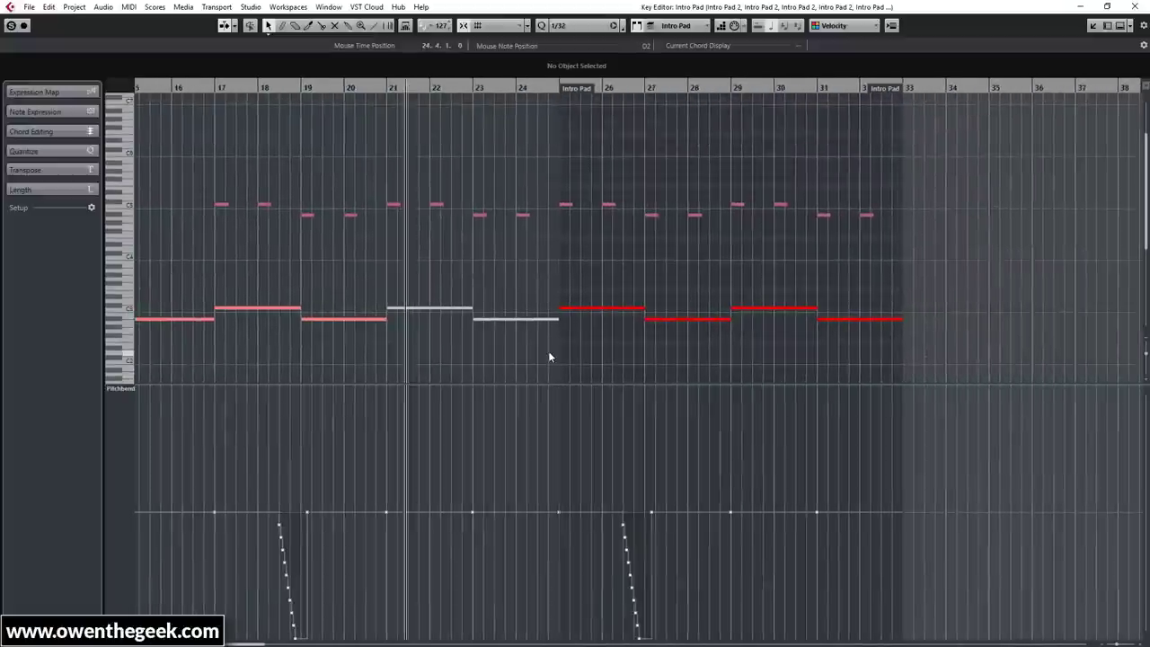
pyautogui.click(548, 353)
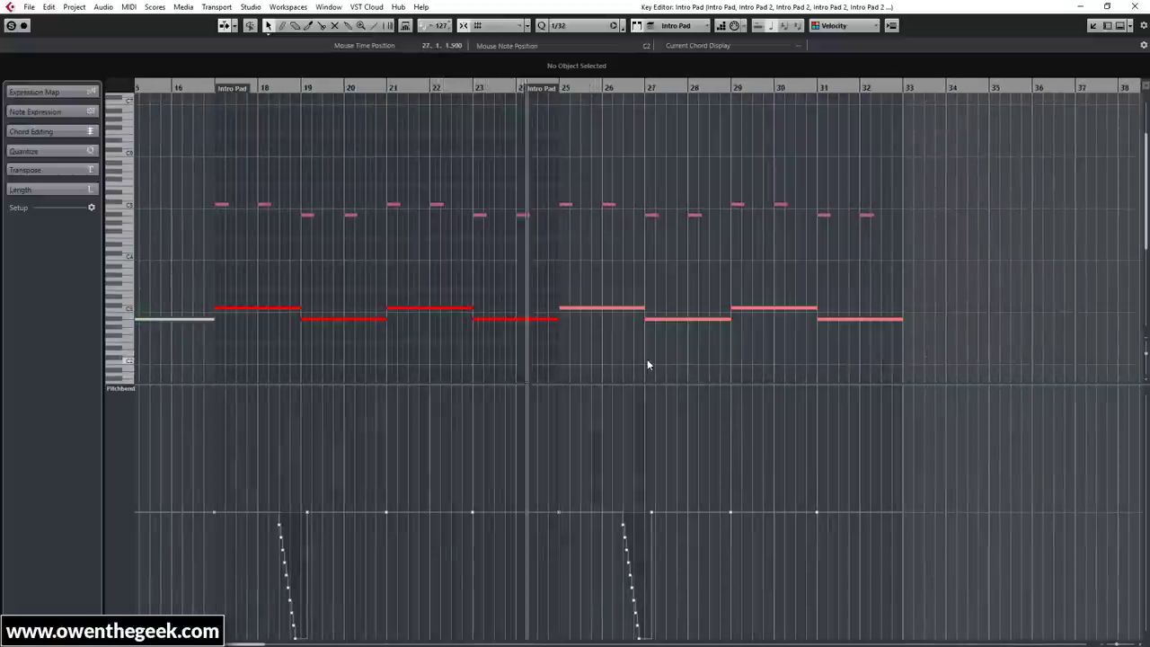
pyautogui.hscroll(6, 864, 359)
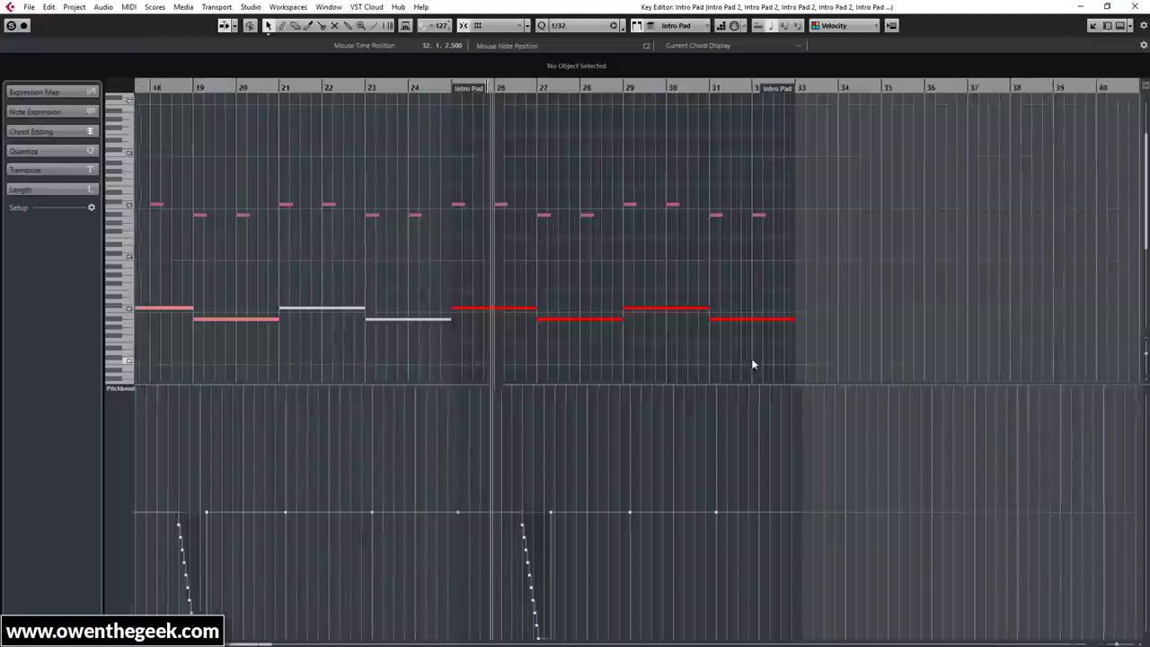
pyautogui.hscroll(1, 611, 354)
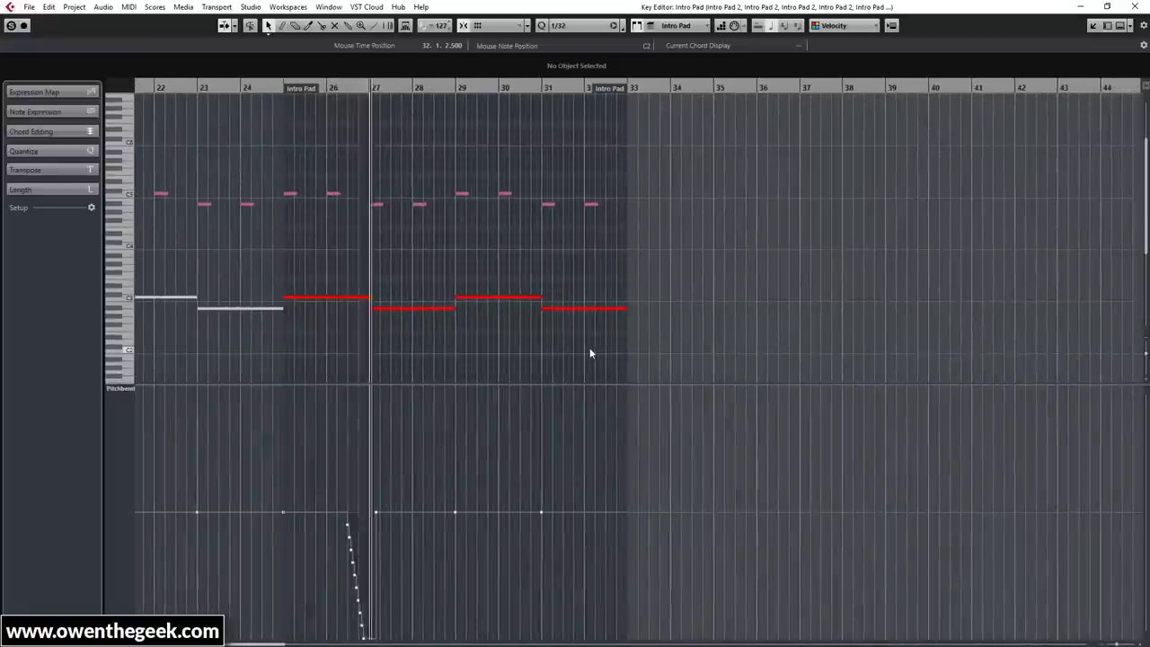
pyautogui.click(1137, 7)
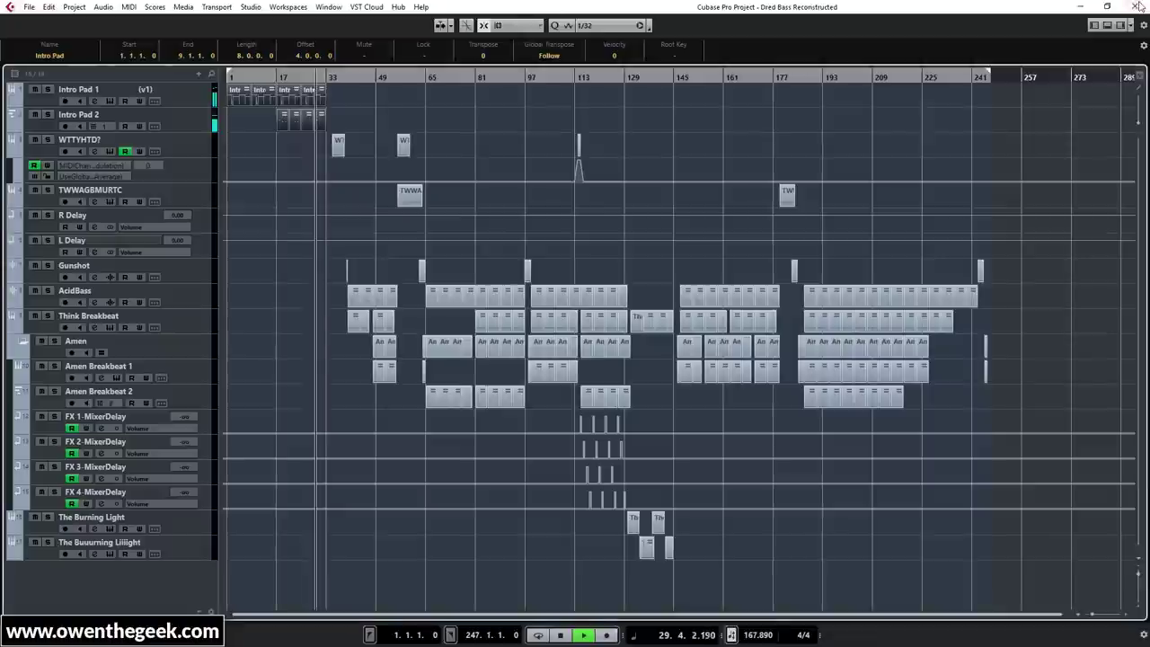
# Open the WTTYHTD? part at bar 35 in the Key Editor, view its note and close the editor
pyautogui.click(322, 122)
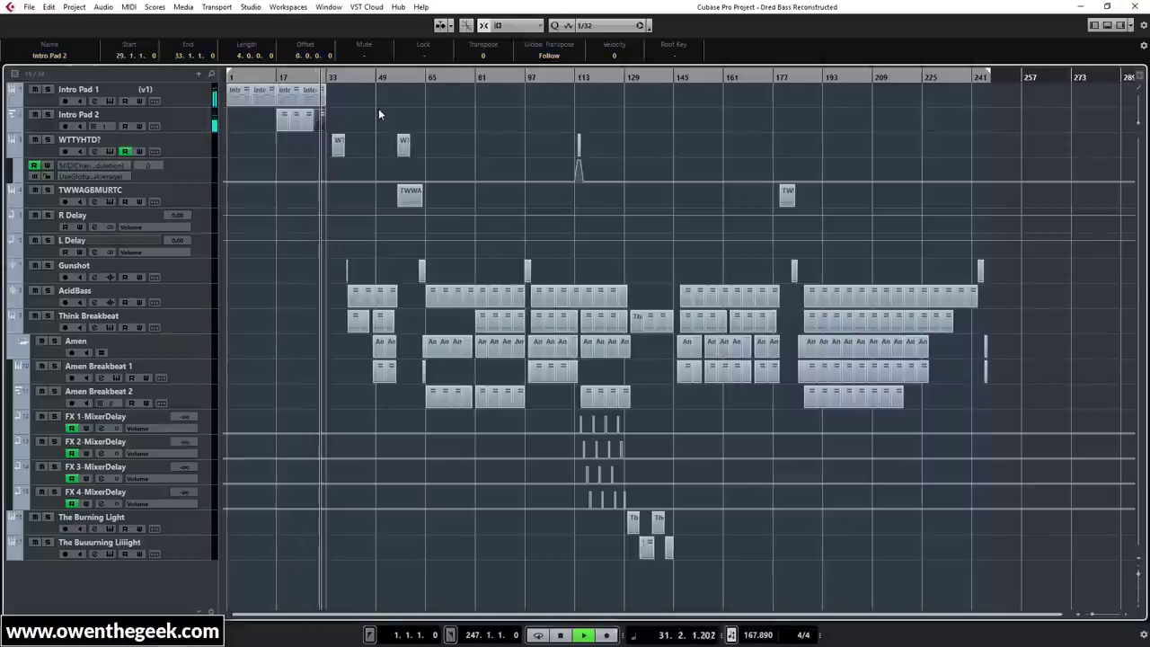
pyautogui.doubleClick(341, 140)
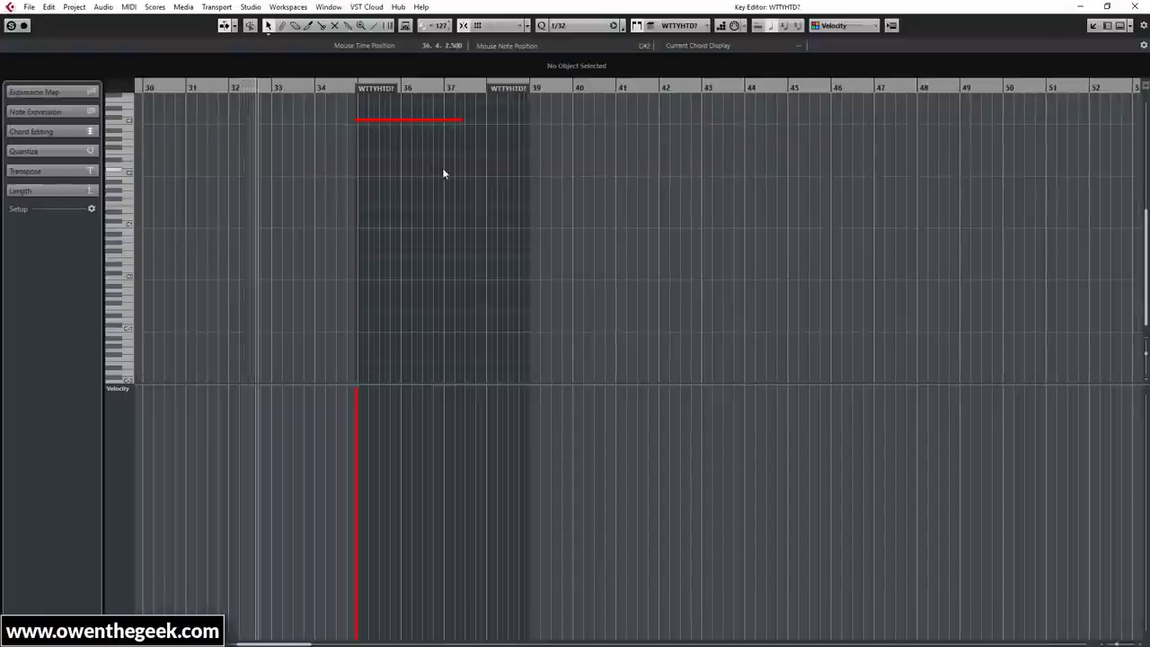
pyautogui.scroll(3, 447, 169)
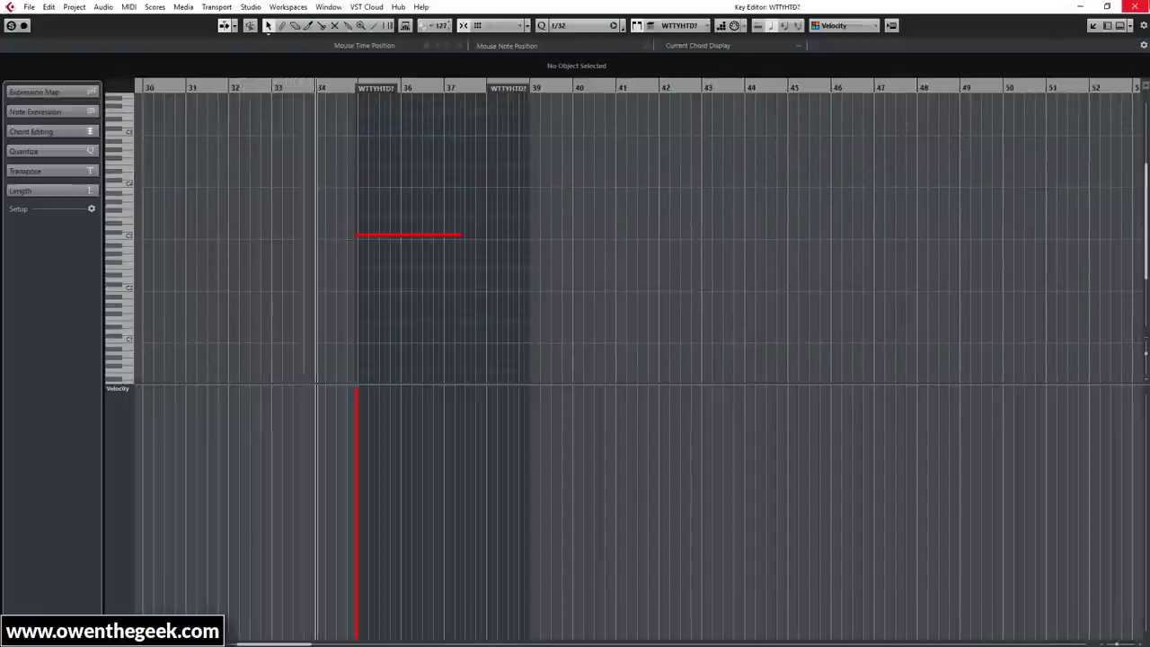
pyautogui.click(1137, 7)
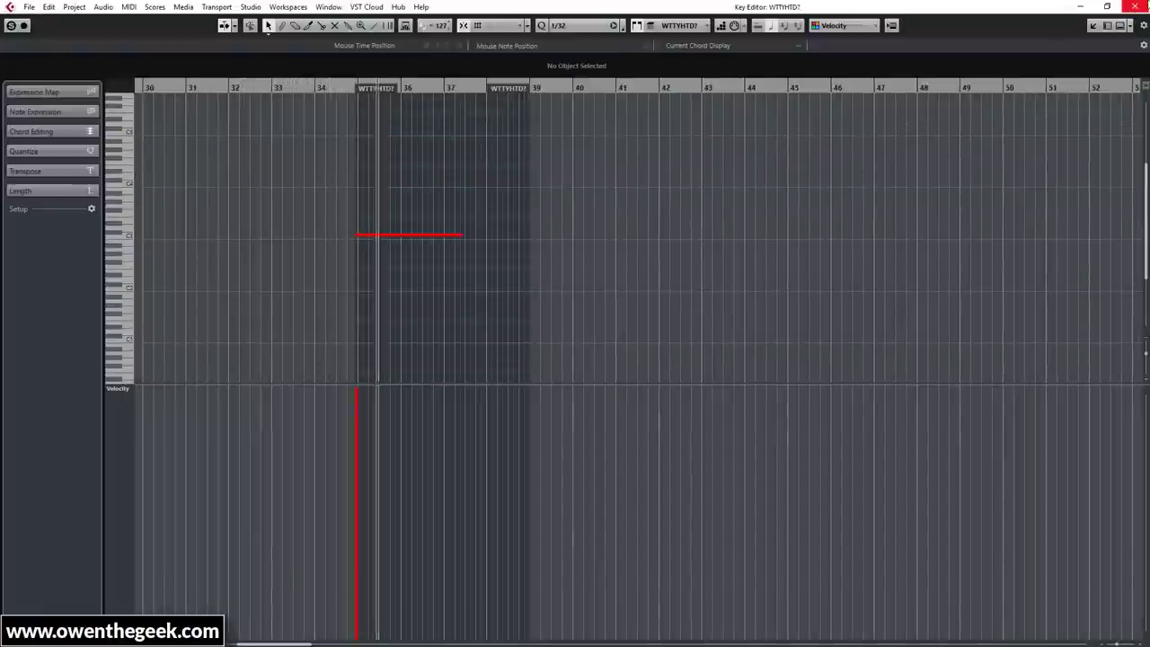
# Open the AcidBass parts from bars 40 to 56 in the Key Editor, enlarge the note rows to read the pitches, and close it
pyautogui.scroll(8, 289, 227)
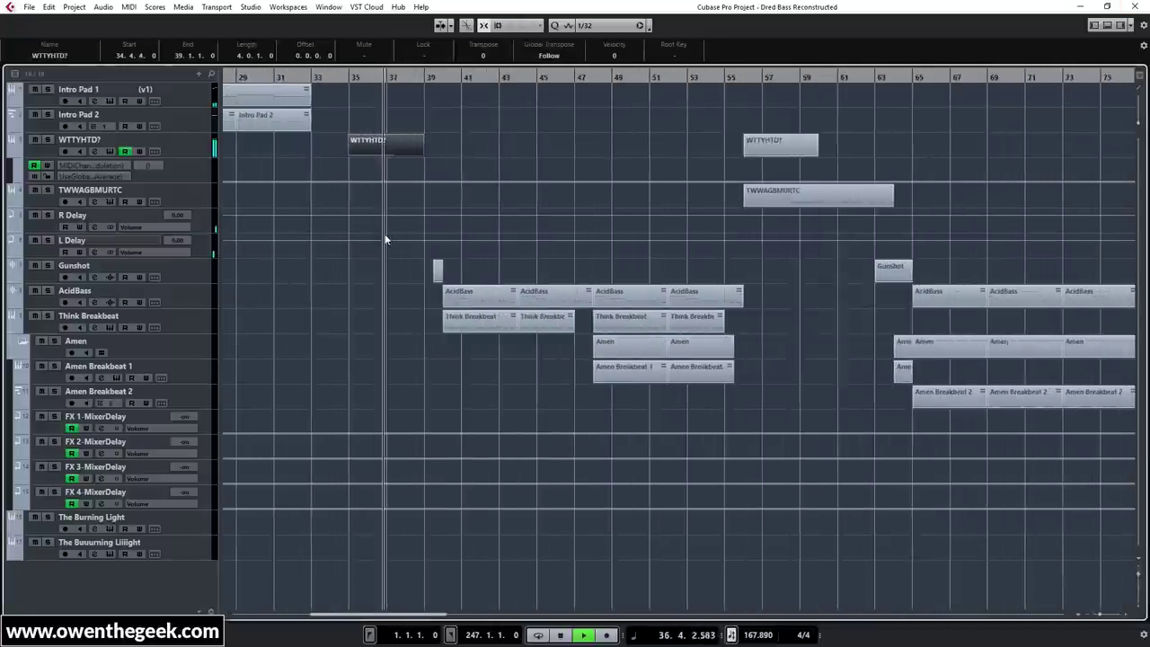
pyautogui.press('g')
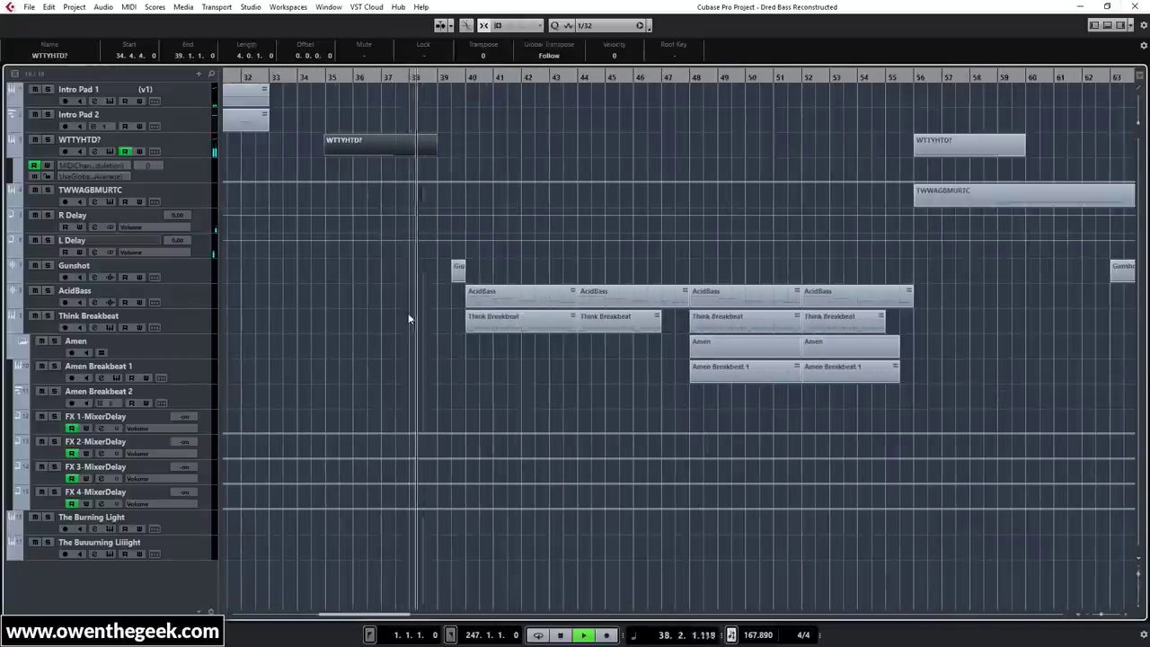
pyautogui.moveTo(452, 304); pyautogui.dragTo(898, 294)
pyautogui.doubleClick(892, 295)
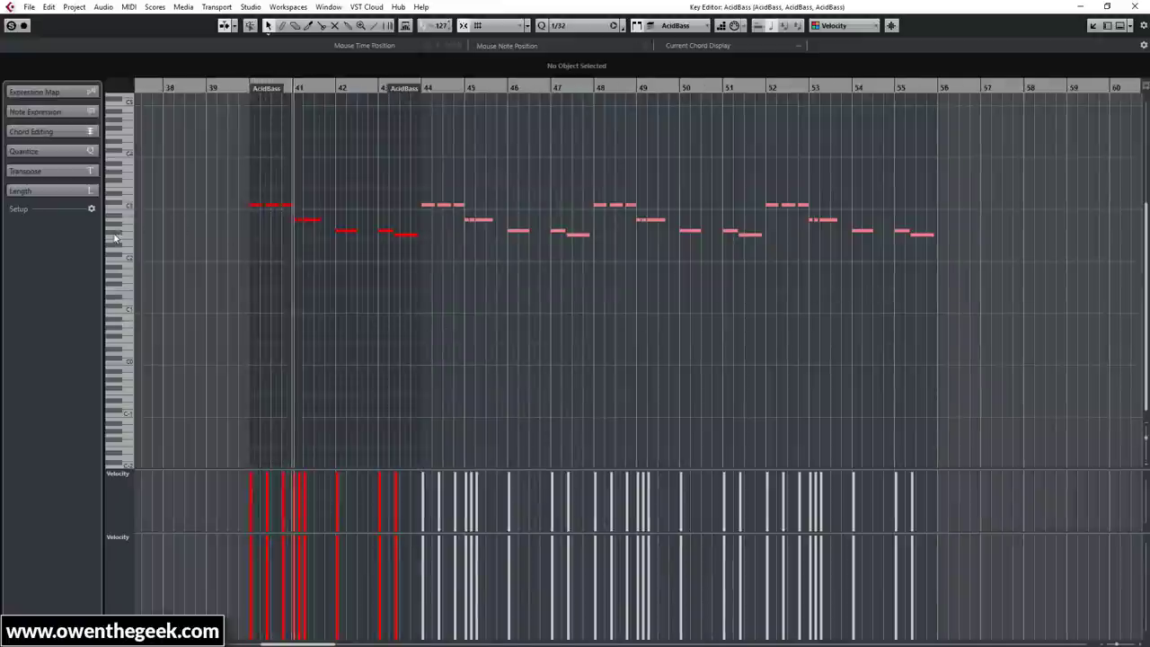
pyautogui.moveTo(109, 235); pyautogui.dragTo(182, 305)
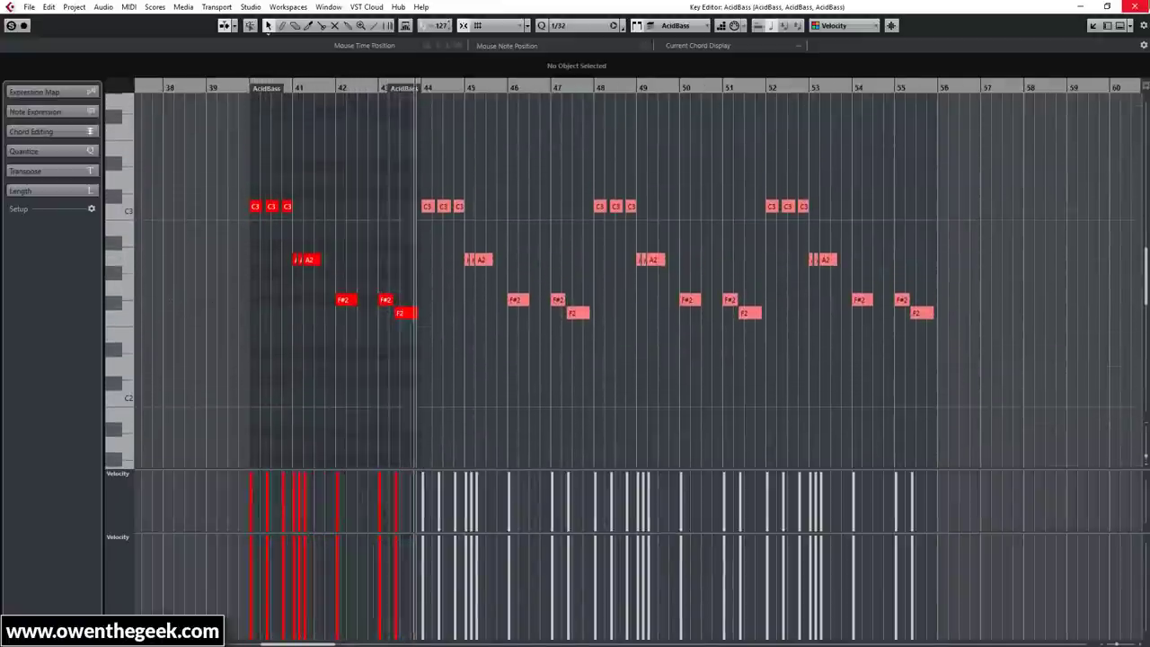
pyautogui.click(1135, 7)
# Open the Think Breakbeat part before bar 48 in the Key Editor, inspect its C3 and D3 notes, and close it
pyautogui.doubleClick(629, 314)
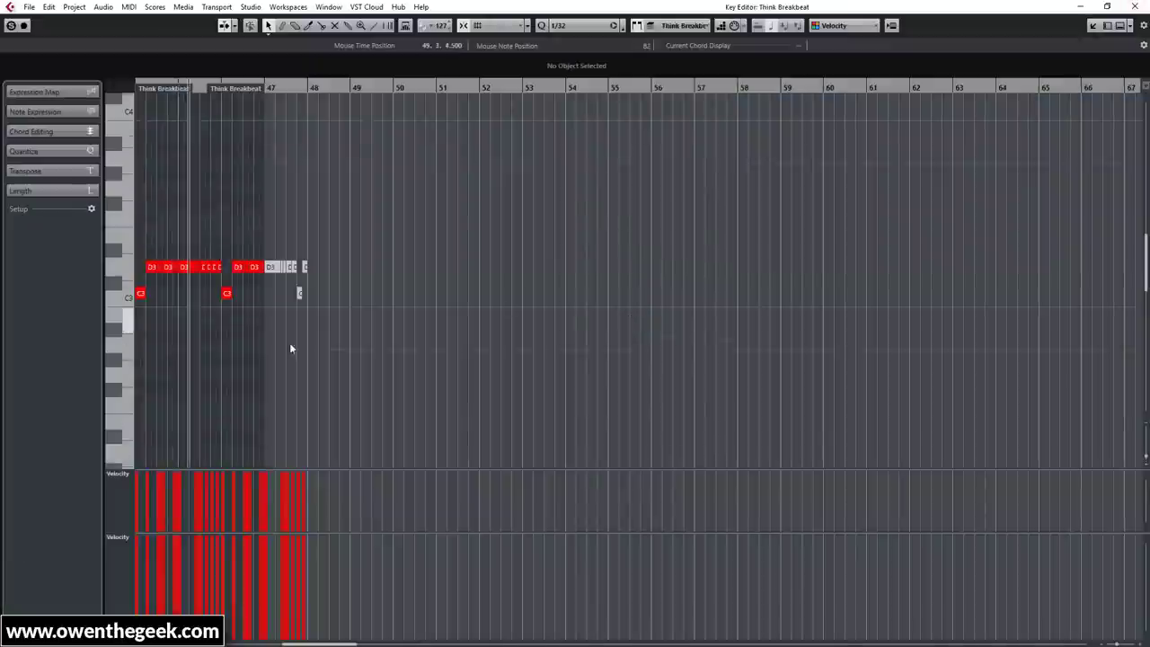
pyautogui.scroll(3, 231, 347)
pyautogui.scroll(1, 231, 346)
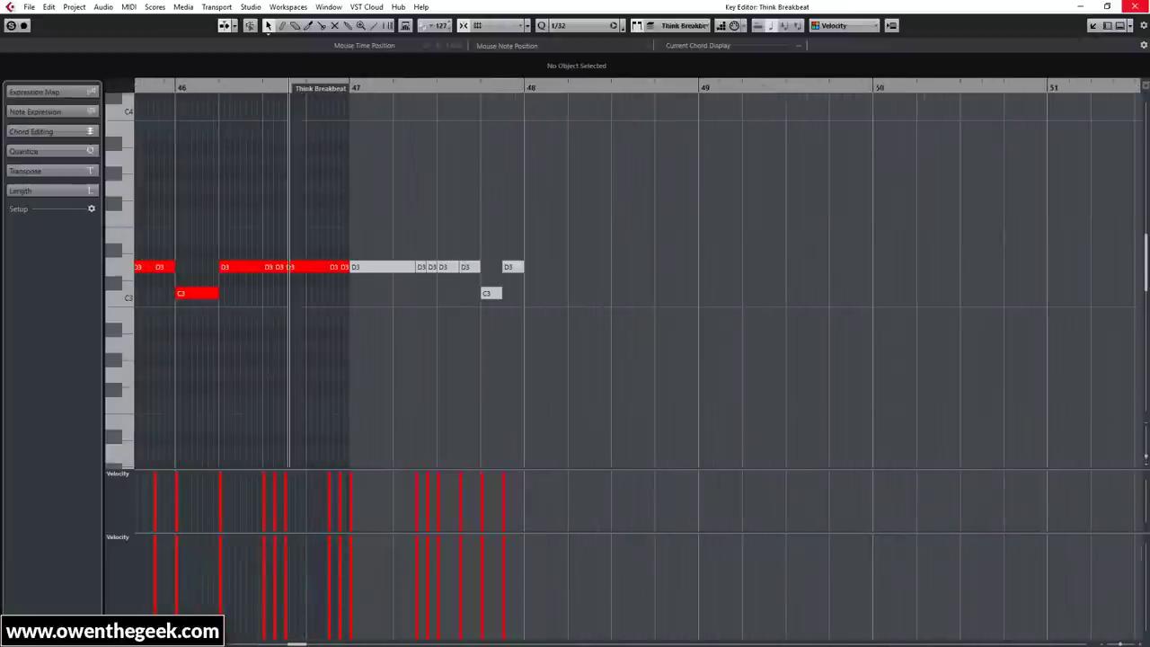
pyautogui.click(1135, 7)
# Open the Amen Breakbeat 1 part at bar 48 in the Key Editor, inspect its C4 notes, and close it
pyautogui.doubleClick(729, 363)
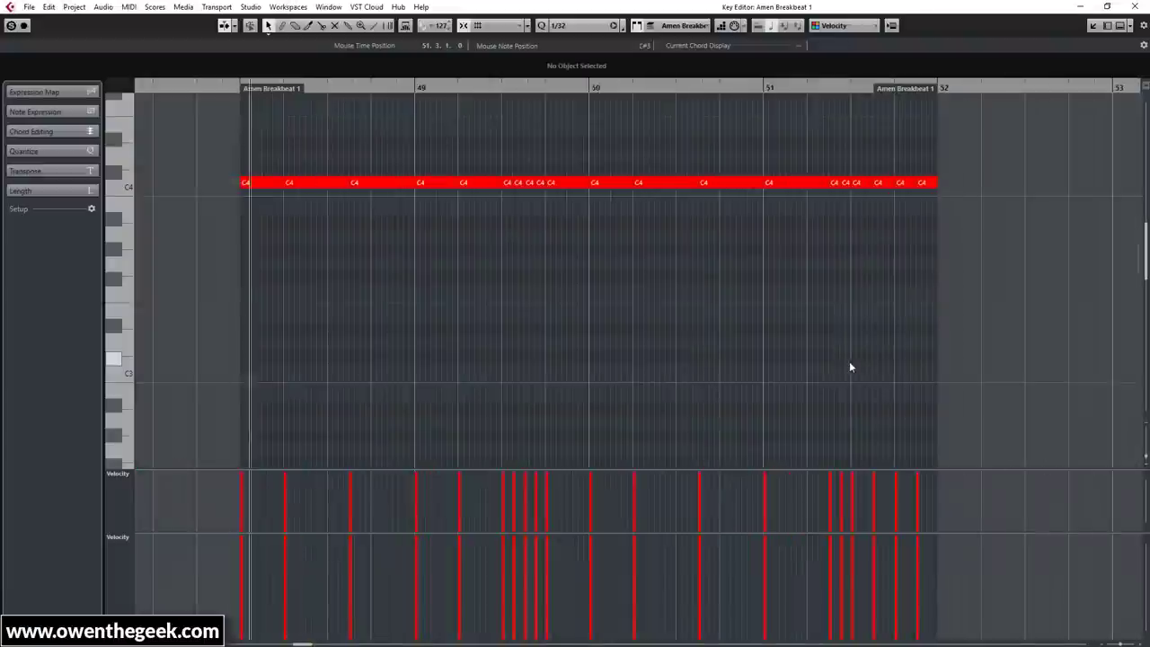
pyautogui.moveTo(900, 300); pyautogui.dragTo(501, 396)
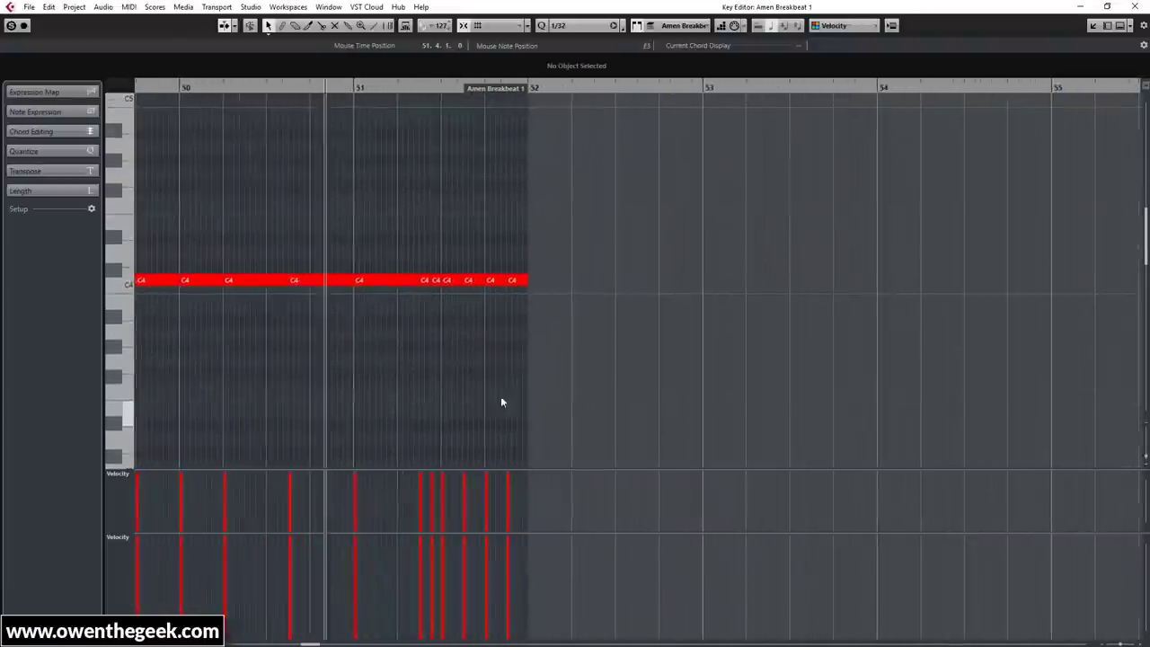
pyautogui.click(1135, 6)
# Deselect all parts and follow the arrangement's playback through the vocal section from bar 56
pyautogui.click(1010, 324)
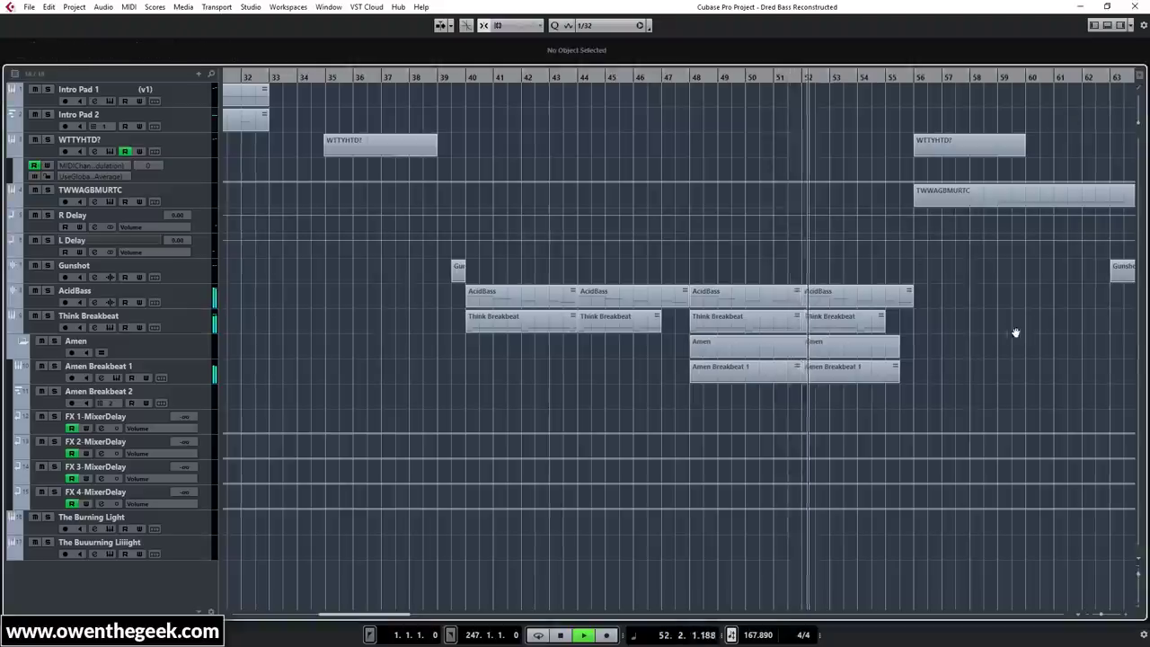
pyautogui.hscroll(5, 644, 367)
pyautogui.hscroll(4, 644, 367)
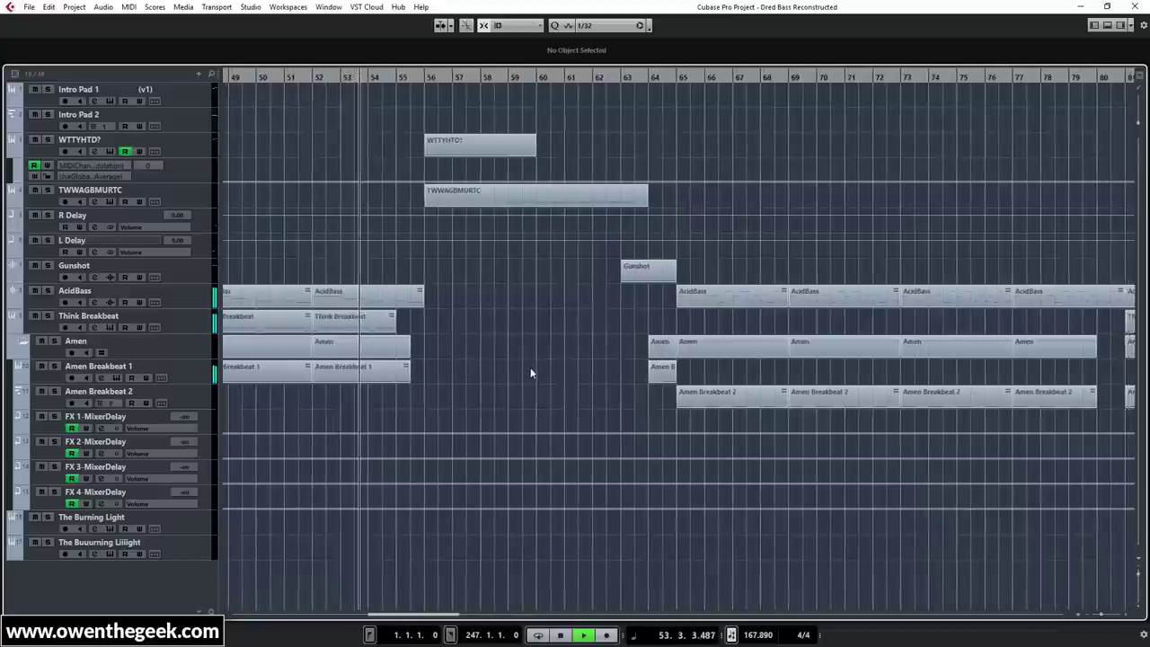
pyautogui.hscroll(3, 479, 361)
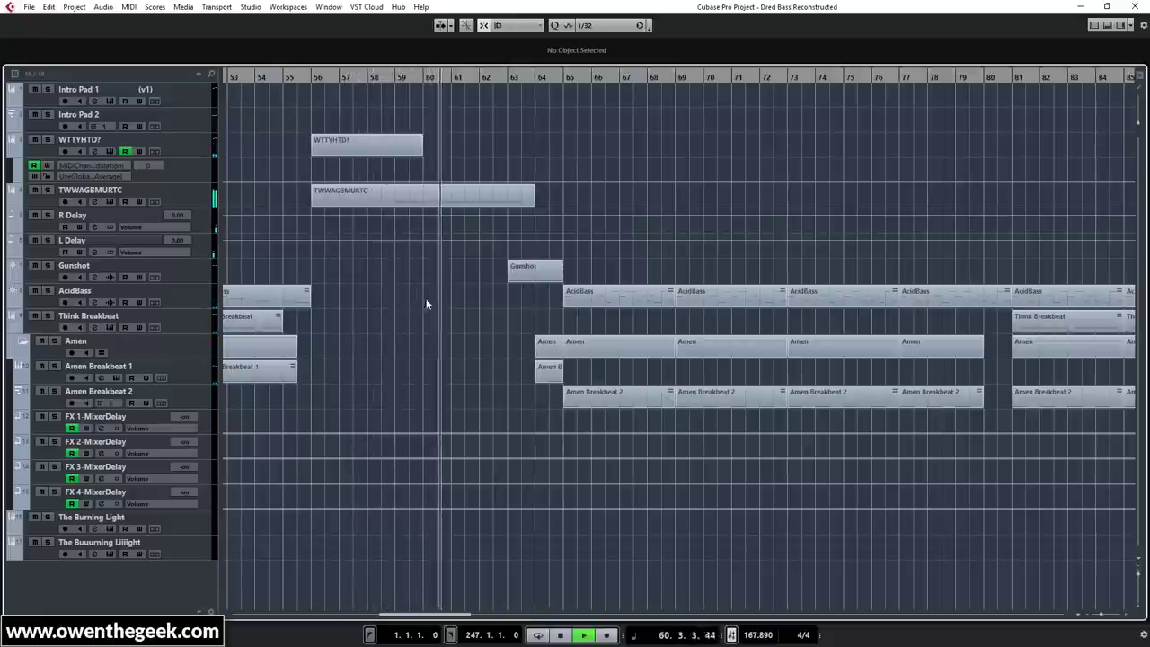
# Open the Gunshot part at bar 63 in the Key Editor, inspect its C3 notes, and close it
pyautogui.doubleClick(540, 271)
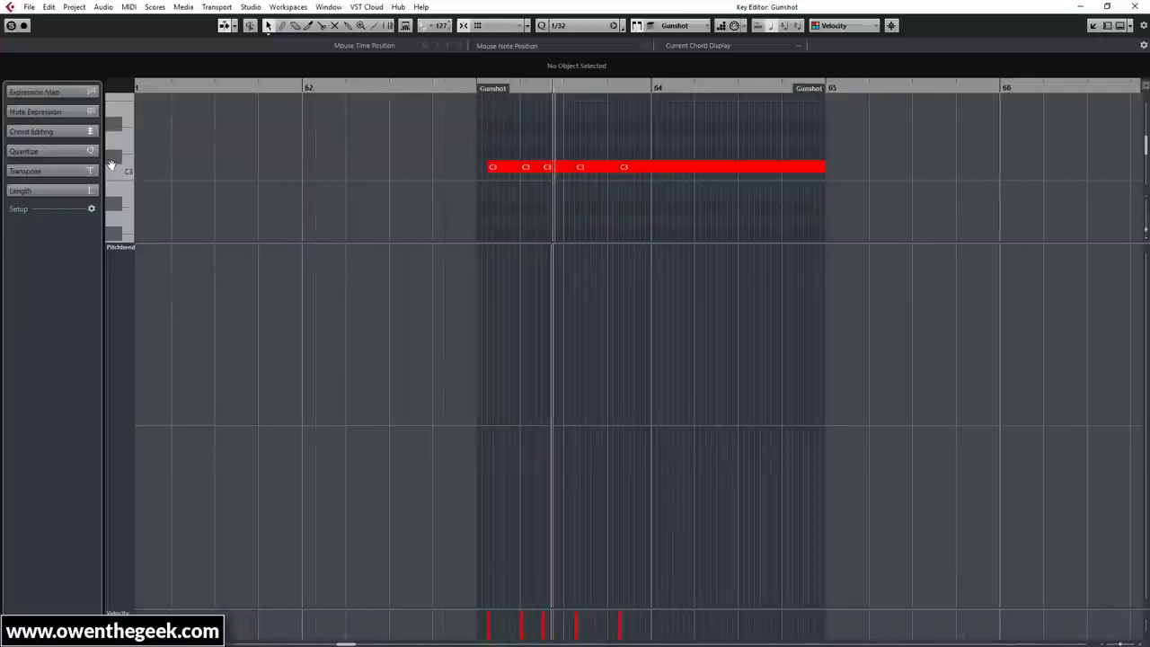
pyautogui.moveTo(111, 165); pyautogui.dragTo(110, 182)
pyautogui.click(1134, 6)
# Open the Amen Breakbeat 1 and 2 parts from bar 64 together in the Key Editor and remove the Pitchbend lane
pyautogui.moveTo(507, 333); pyautogui.dragTo(837, 359)
pyautogui.press('Return')
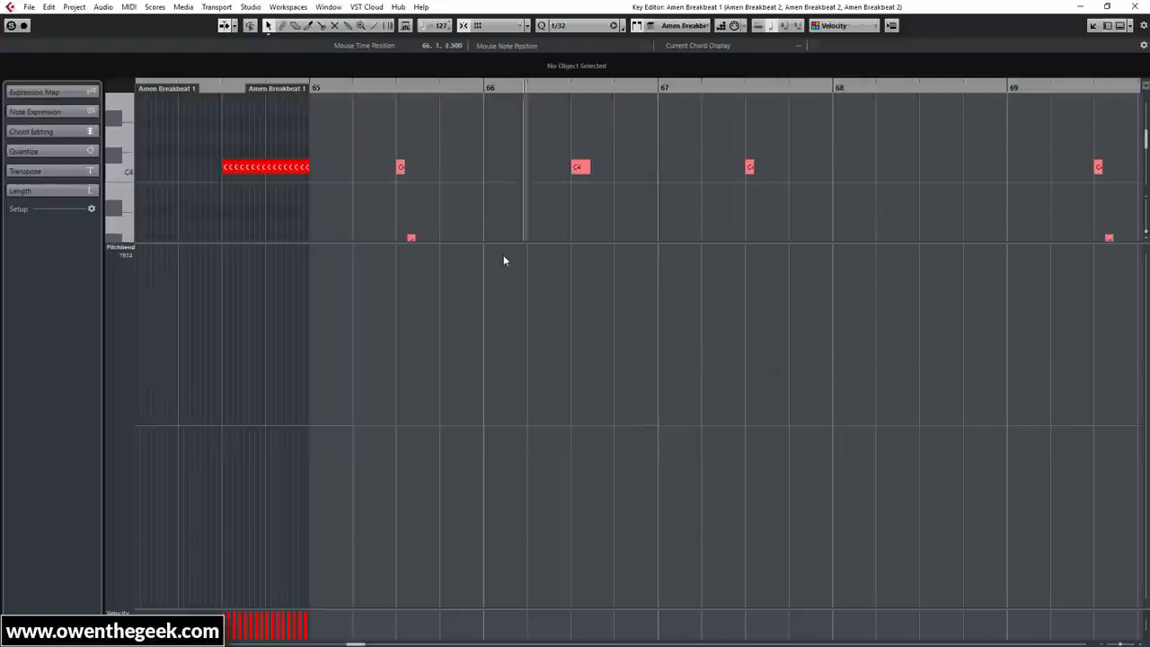
pyautogui.rightClick(125, 289)
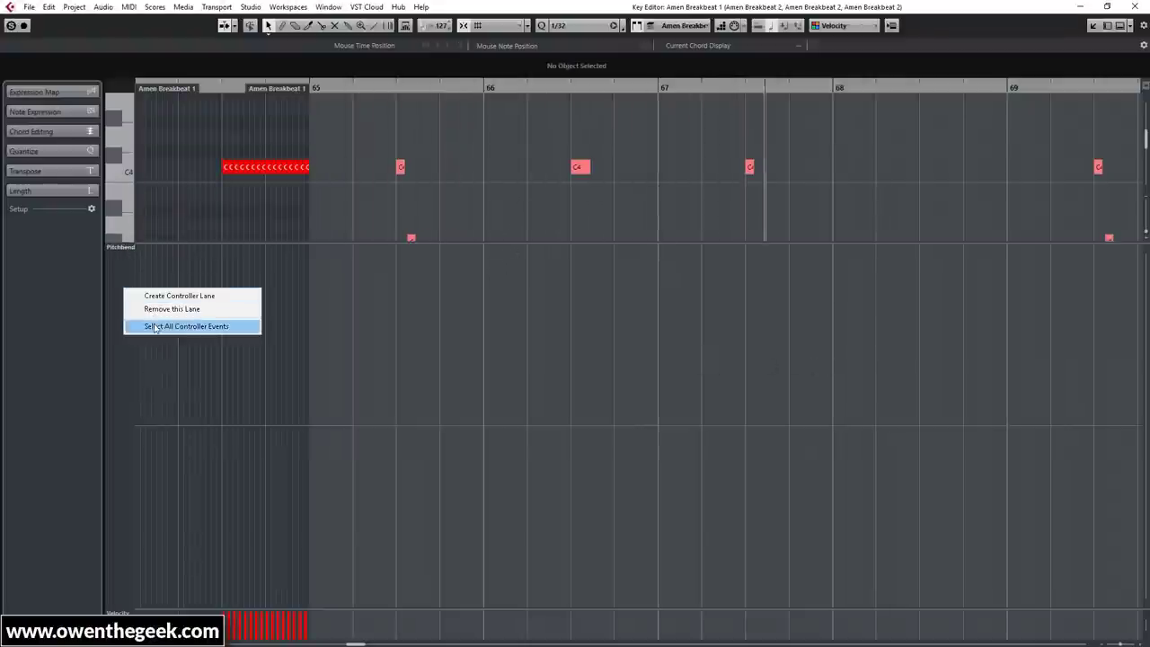
pyautogui.click(163, 309)
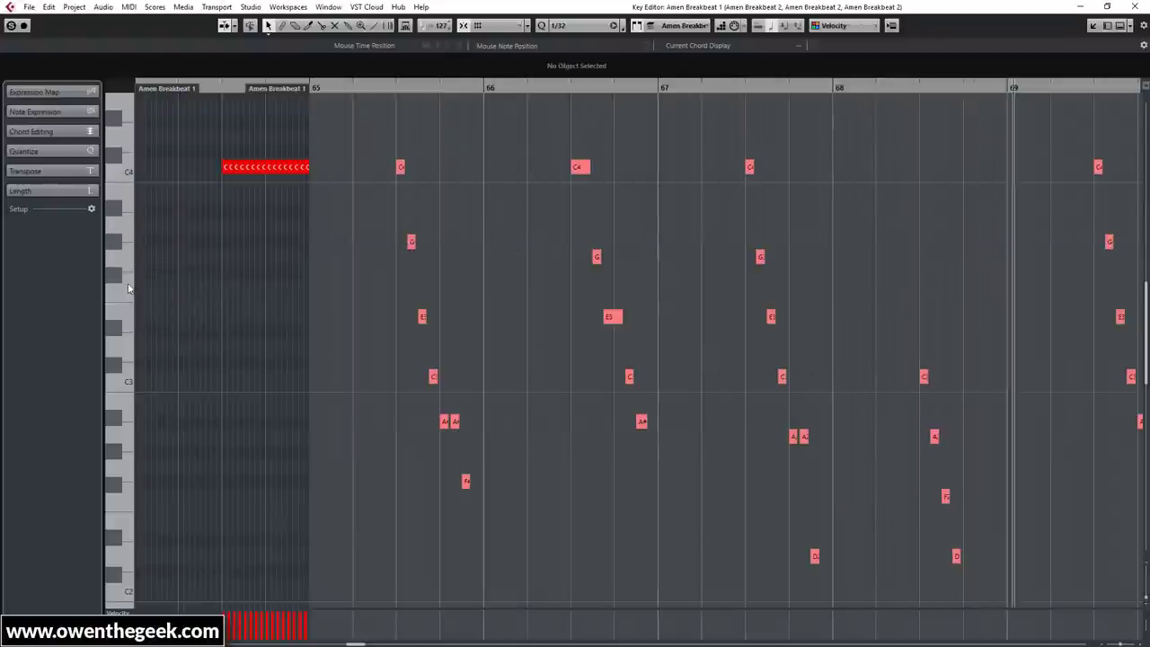
# Examine the descending note runs and long C0 notes of the Amen parts up to bar 77, close the editor, and deselect all parts
pyautogui.moveTo(110, 276); pyautogui.dragTo(39, 274)
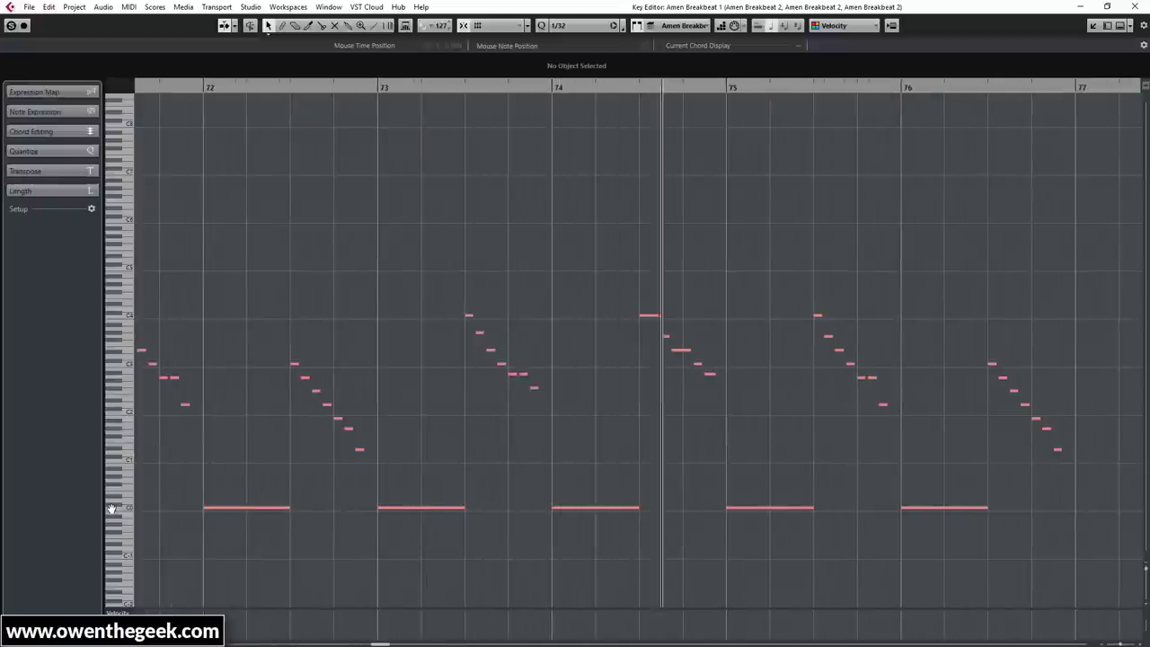
pyautogui.moveTo(111, 508); pyautogui.dragTo(142, 500)
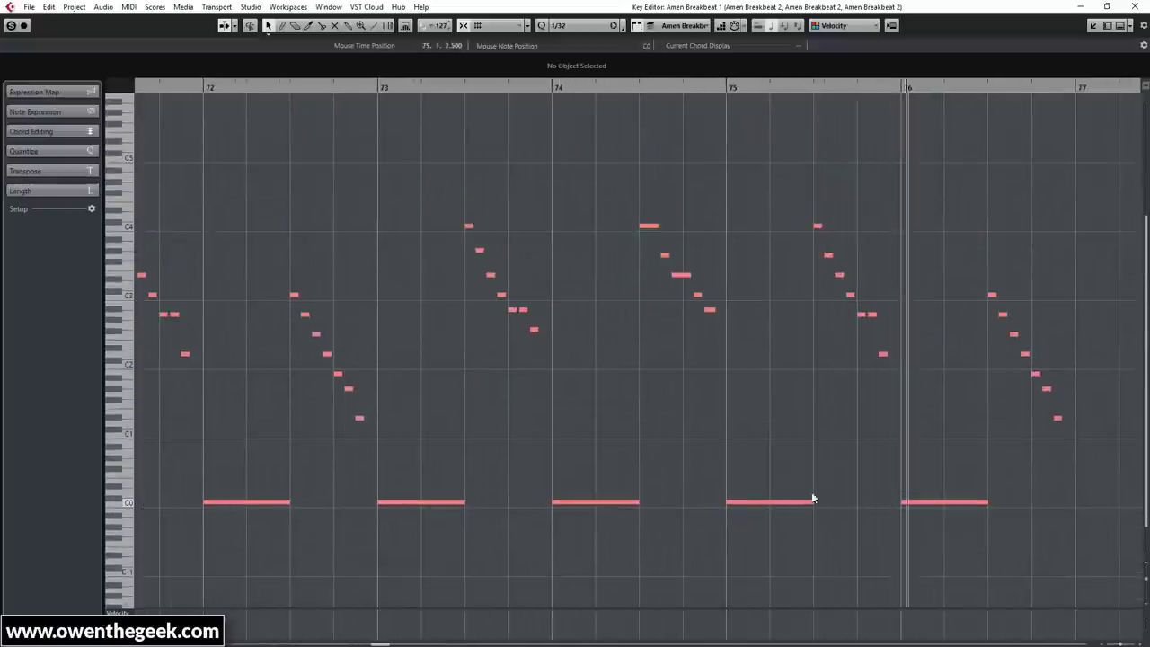
pyautogui.moveTo(1055, 418); pyautogui.dragTo(367, 387)
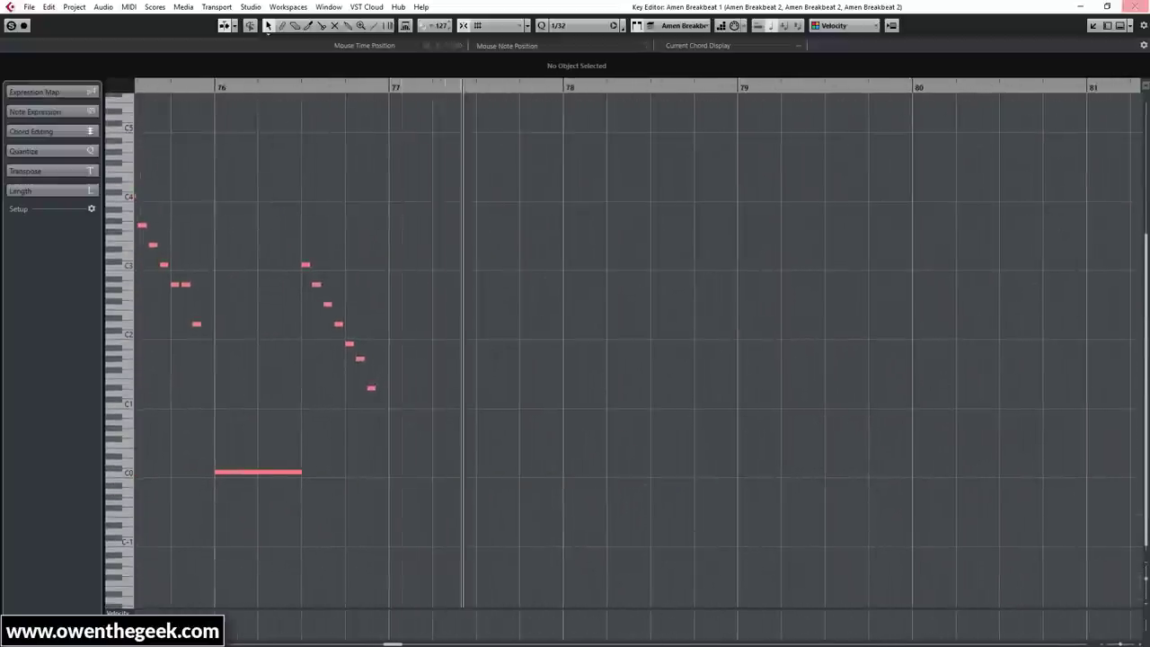
pyautogui.click(1134, 6)
pyautogui.click(867, 371)
# Open the Think Breakbeat part at bar 81 in the Key Editor, inspect its C3 and D3 notes, close it, and deselect the part
pyautogui.moveTo(1033, 363); pyautogui.dragTo(604, 361)
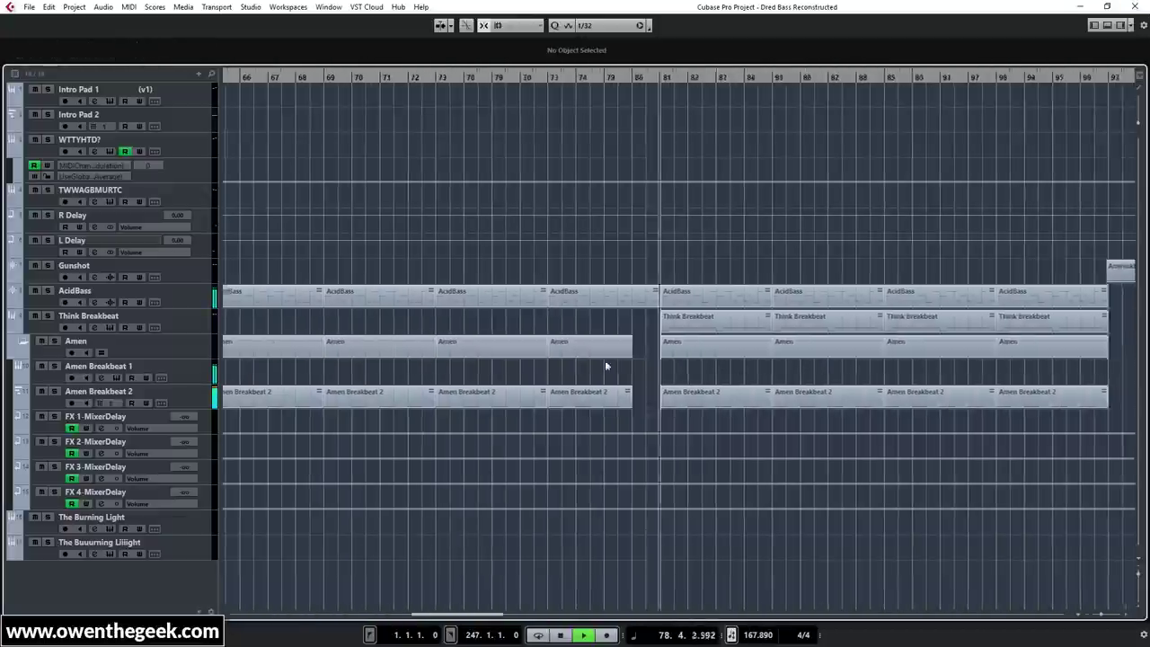
pyautogui.click(440, 321)
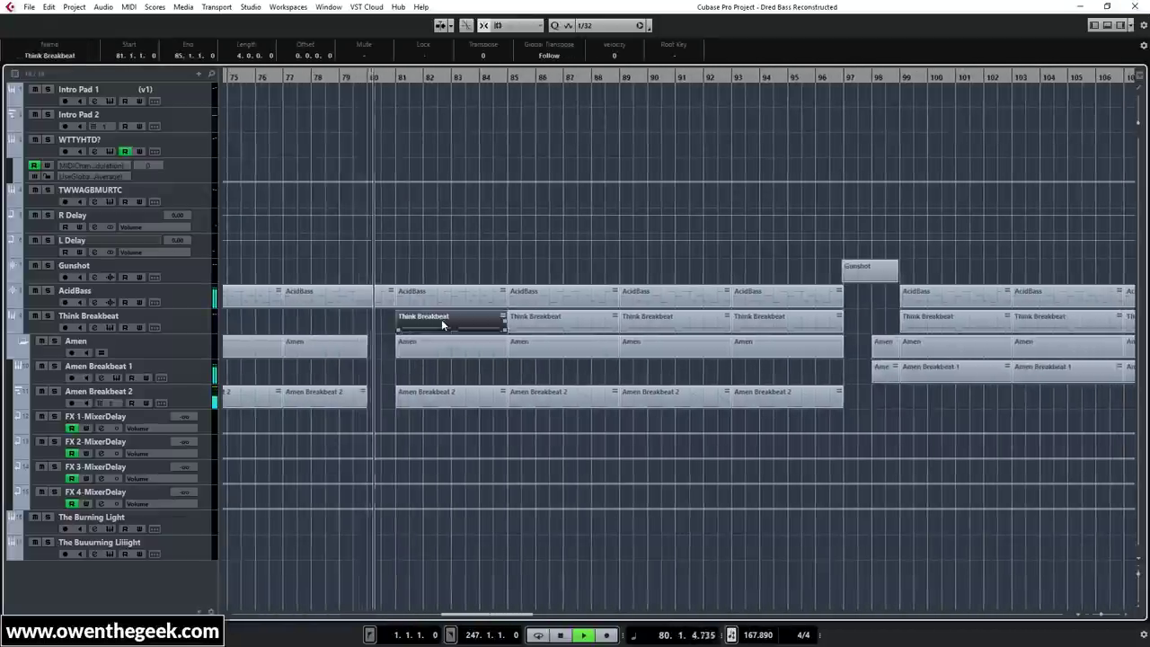
pyautogui.doubleClick(441, 319)
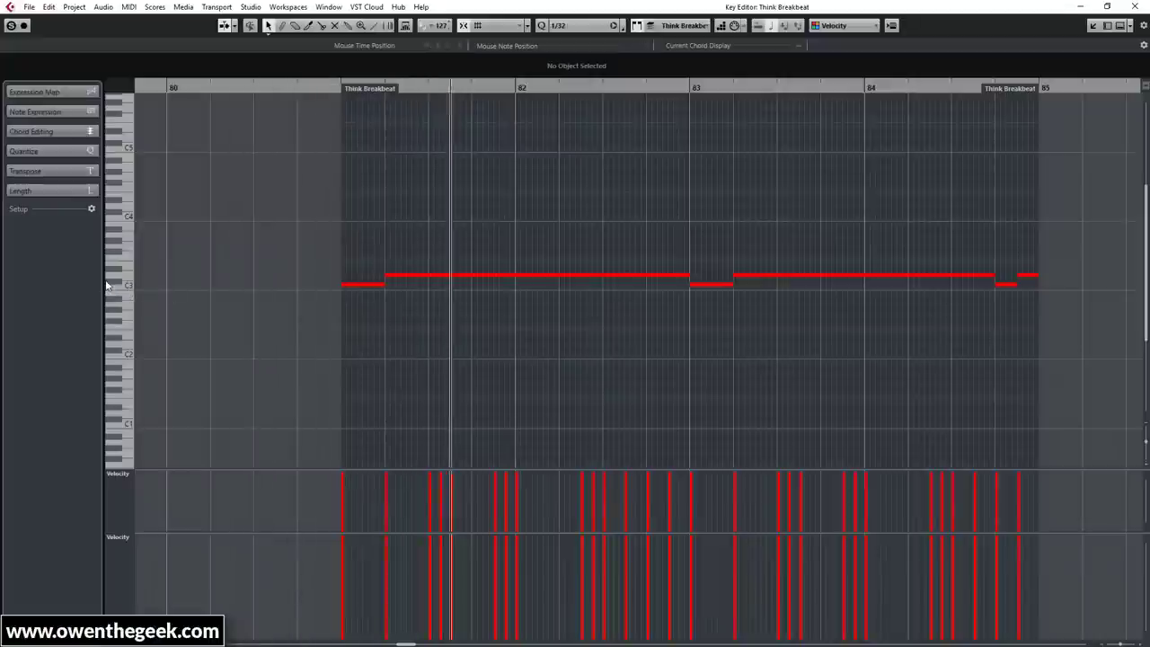
pyautogui.moveTo(111, 282); pyautogui.dragTo(196, 279)
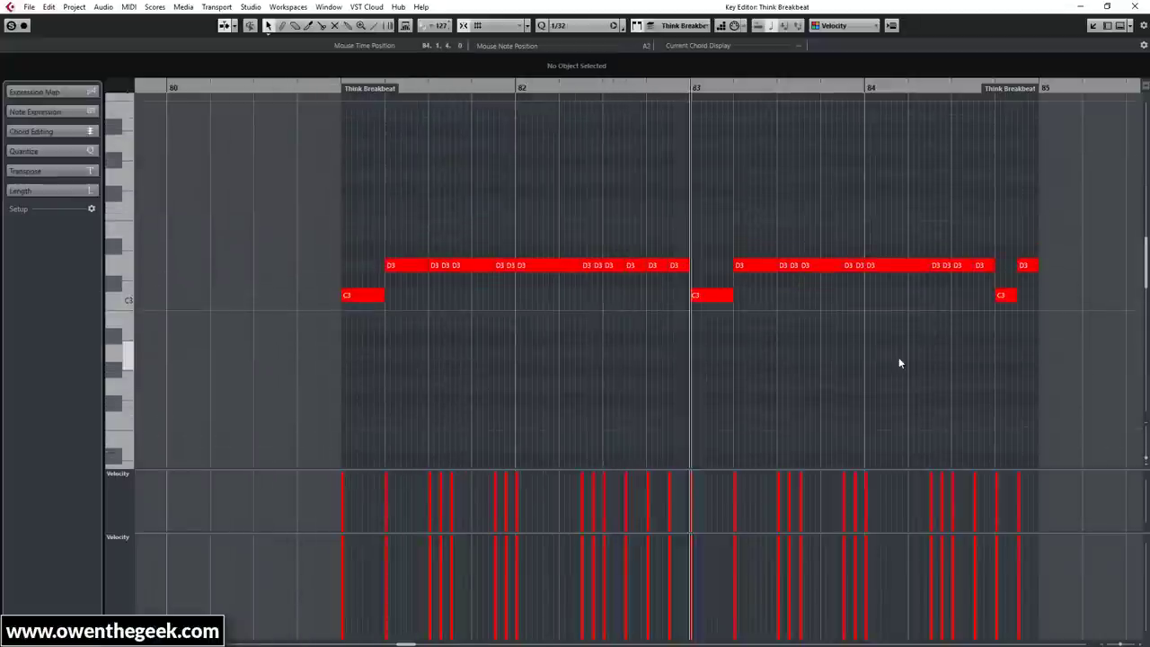
pyautogui.moveTo(898, 358); pyautogui.dragTo(466, 396)
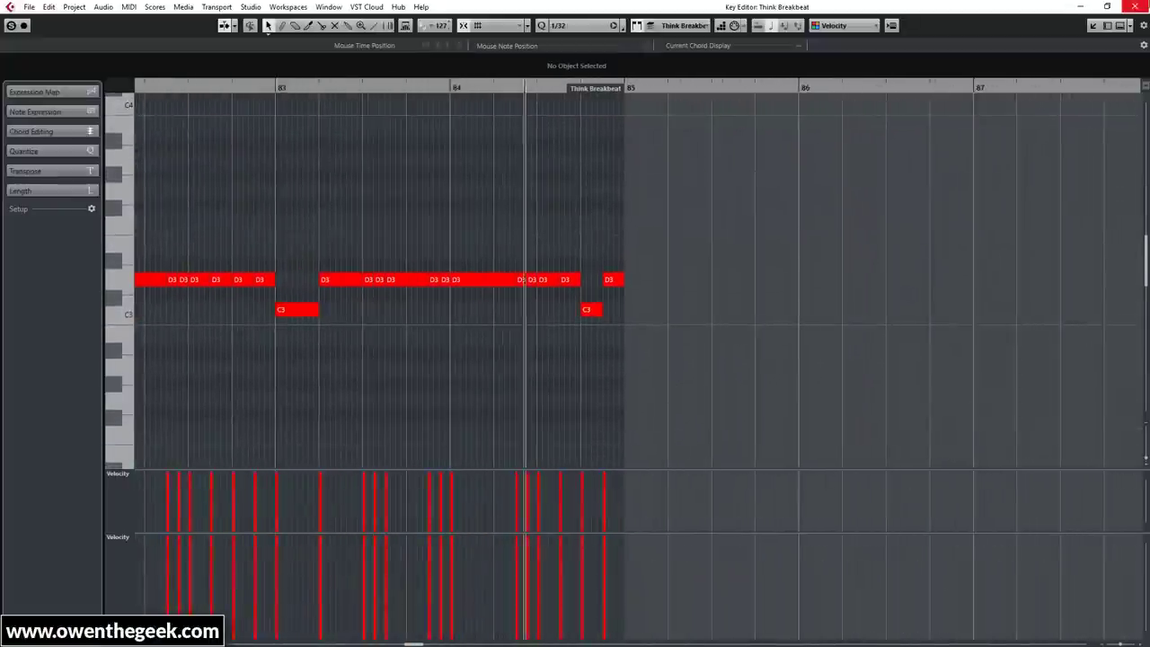
pyautogui.click(1135, 6)
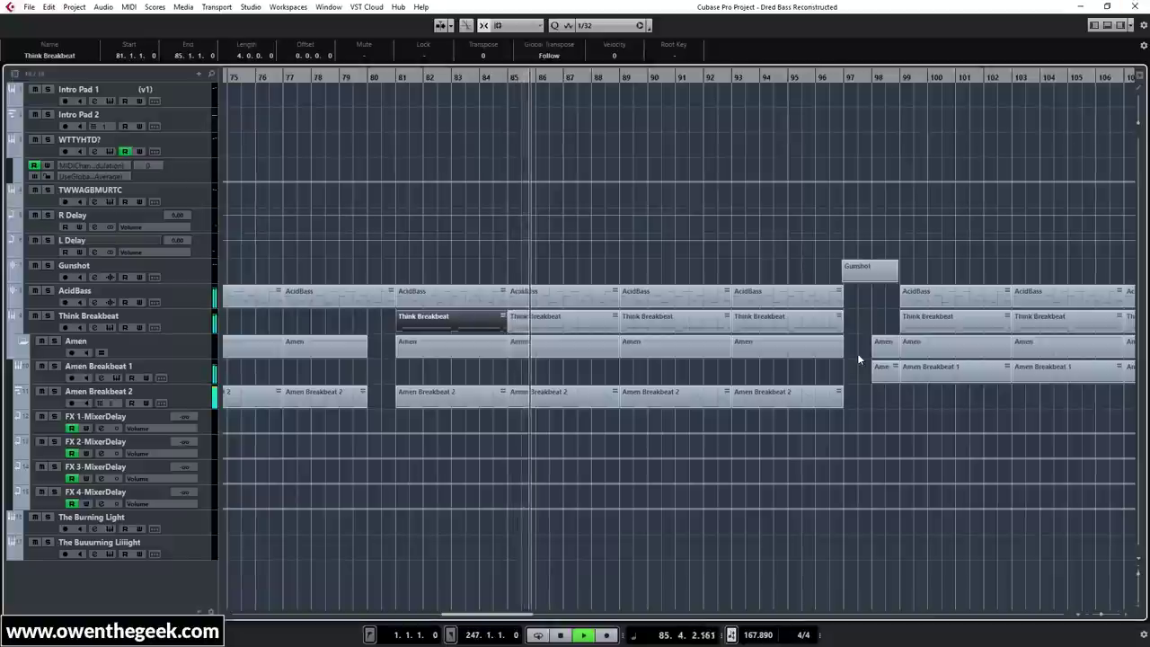
pyautogui.click(690, 368)
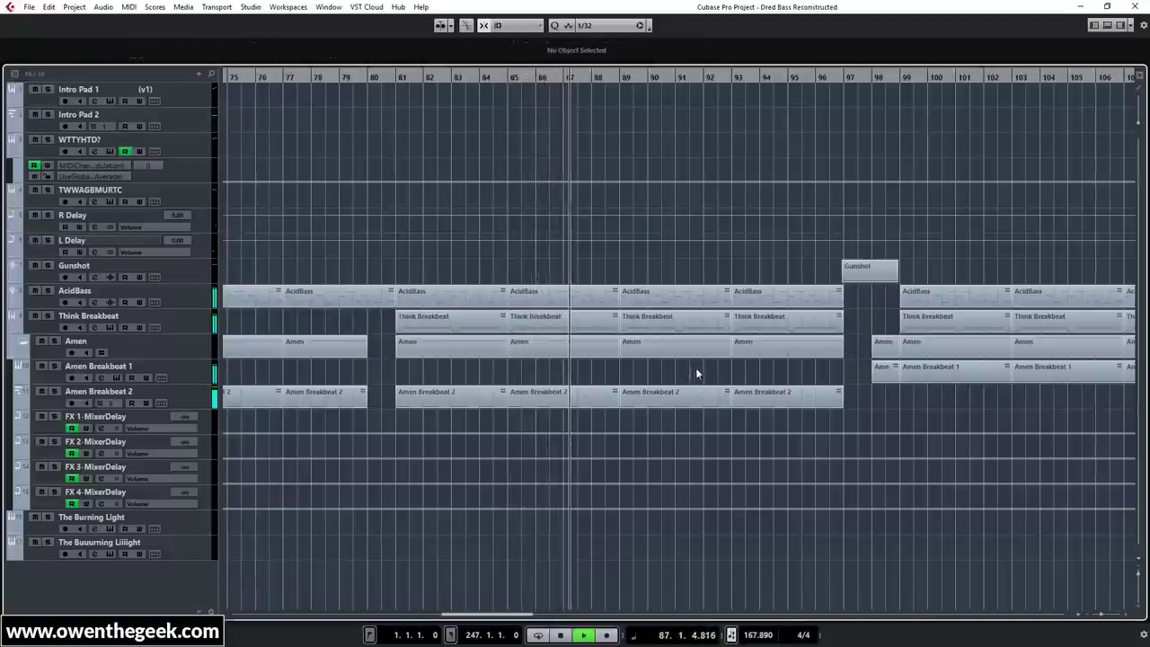
# Listen to the Amen Breakbeat 2, Think Breakbeat and AcidBass tracks by briefly soloing each in turn from about bar 88
pyautogui.hscroll(3, 766, 360)
pyautogui.click(171, 403)
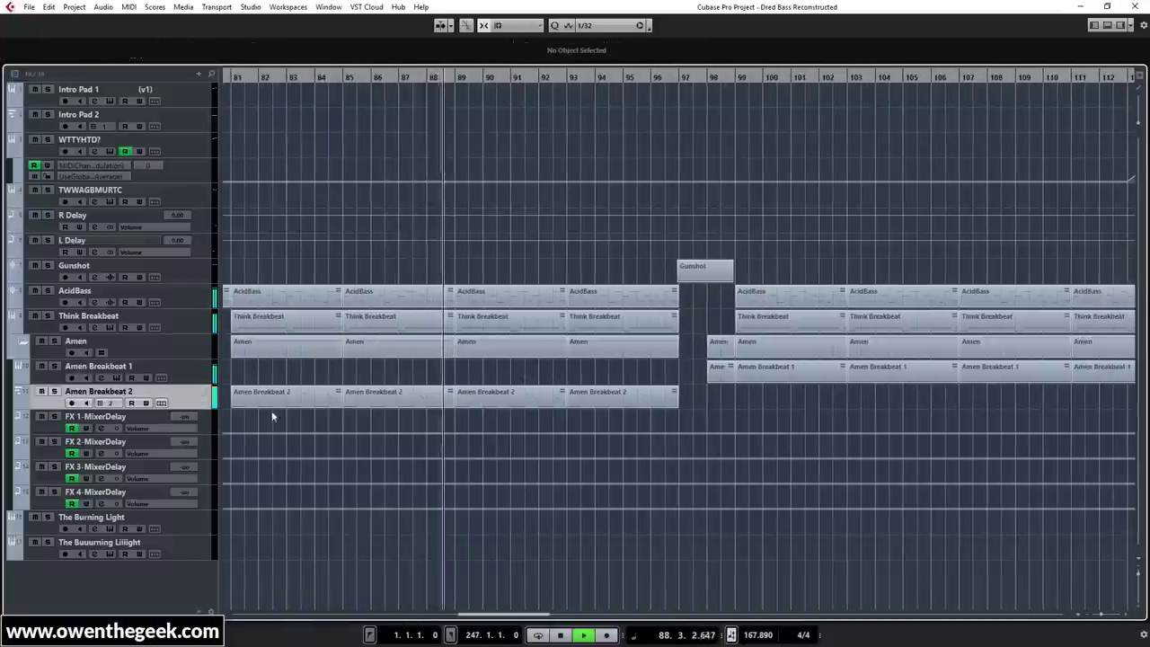
pyautogui.press('s')
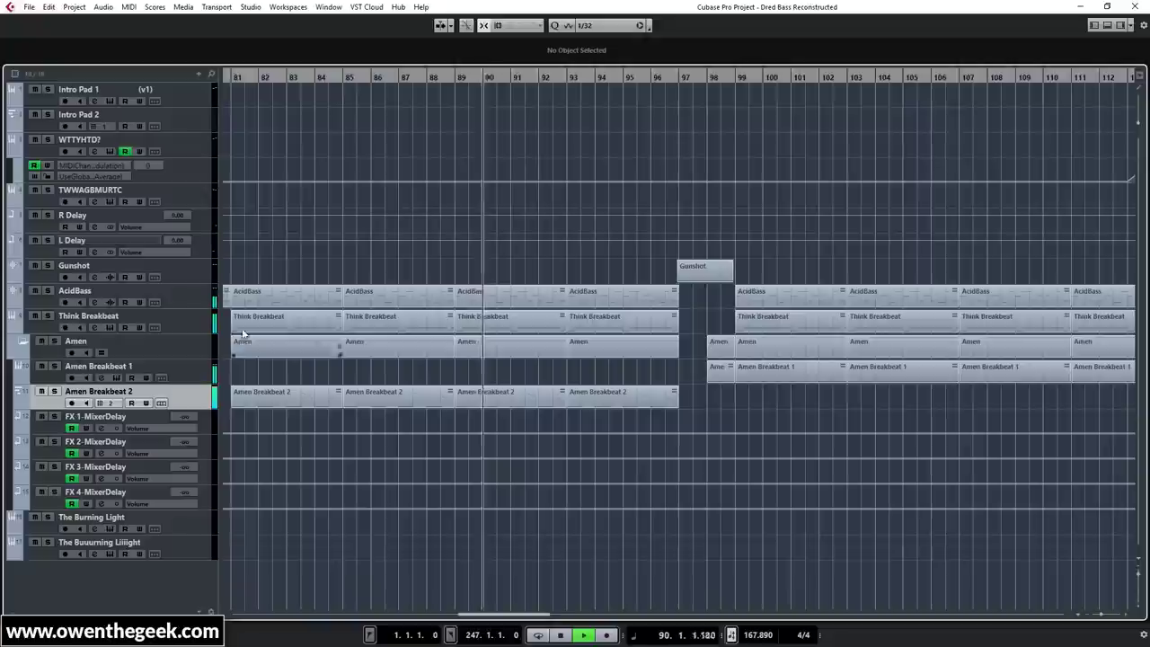
pyautogui.click(214, 325)
pyautogui.press('s')
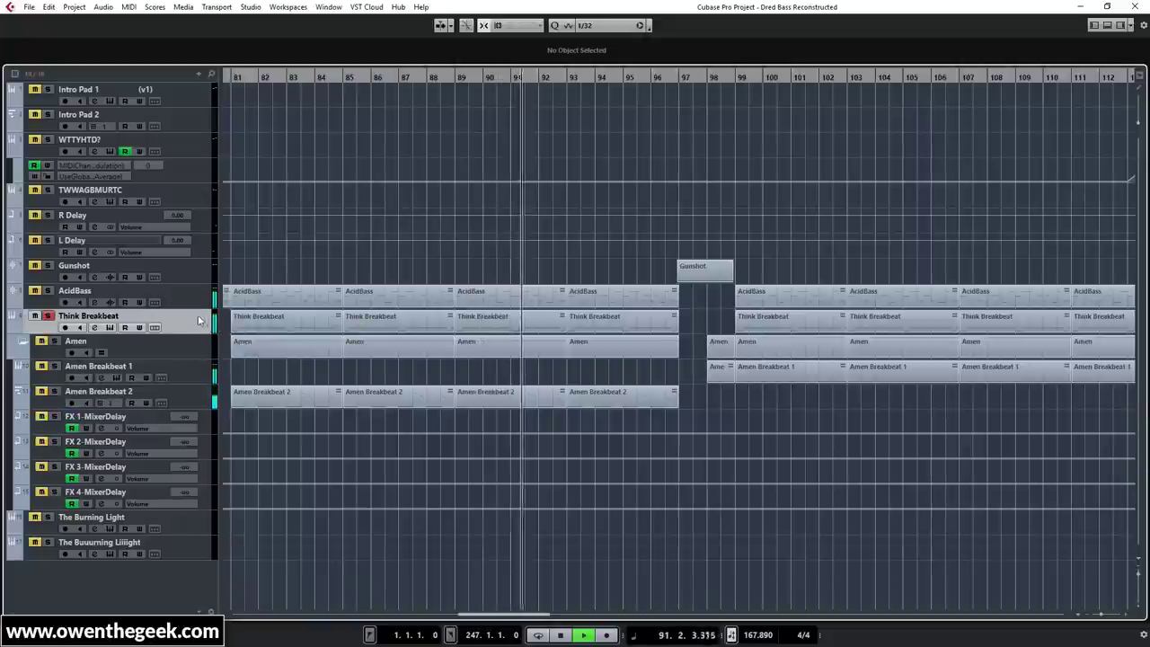
pyautogui.click(185, 293)
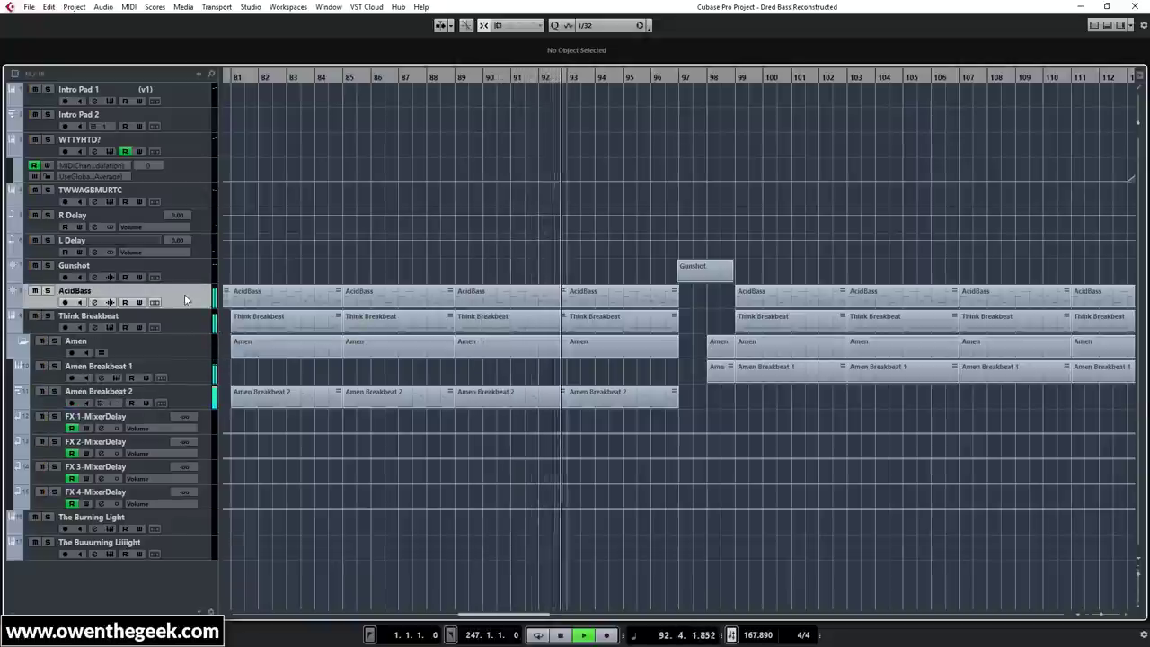
pyautogui.press('s')
pyautogui.press('s')
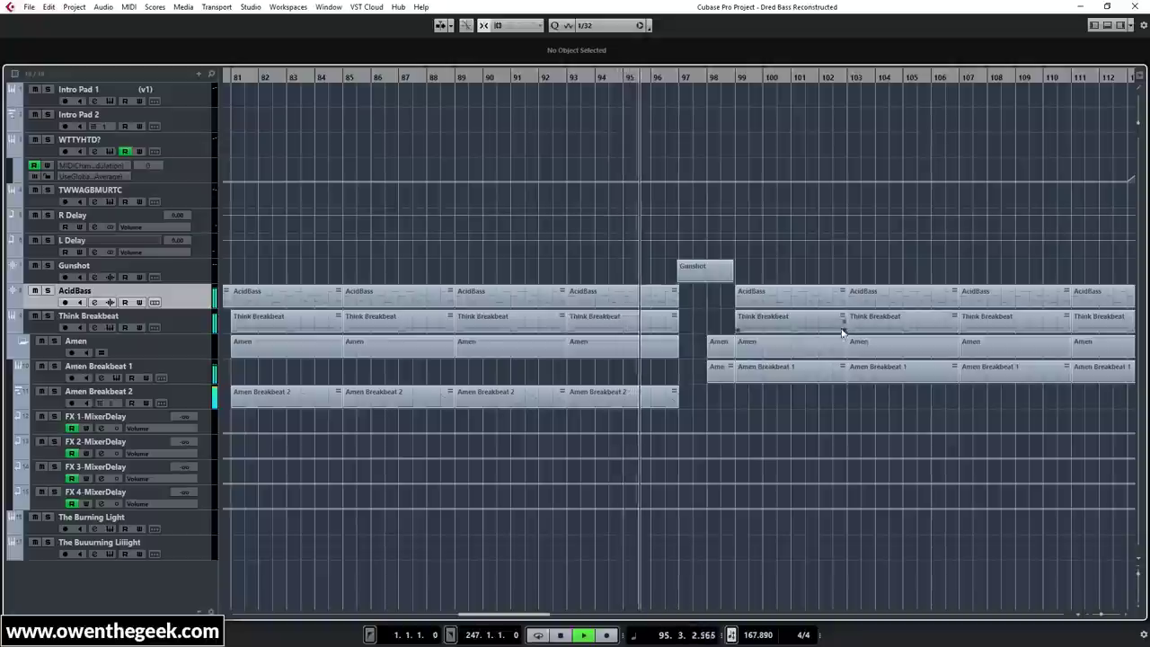
# Shrink the Amen folder track to its minimum height while following the arrangement past bar 100
pyautogui.hscroll(5, 808, 296)
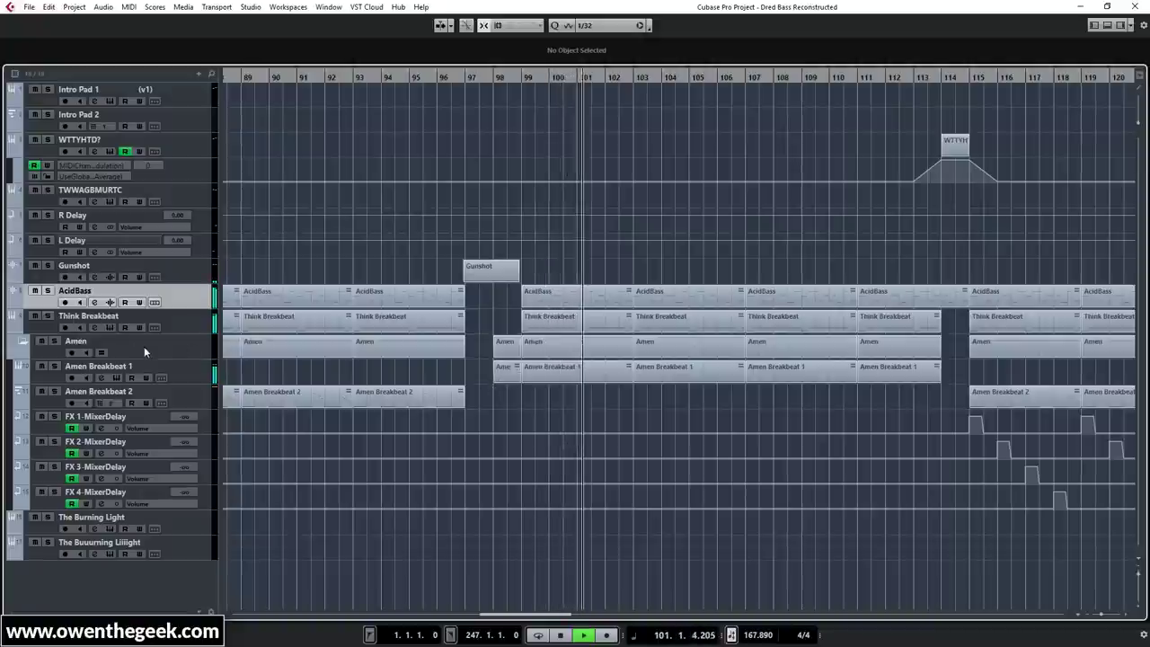
pyautogui.moveTo(195, 357); pyautogui.dragTo(199, 342)
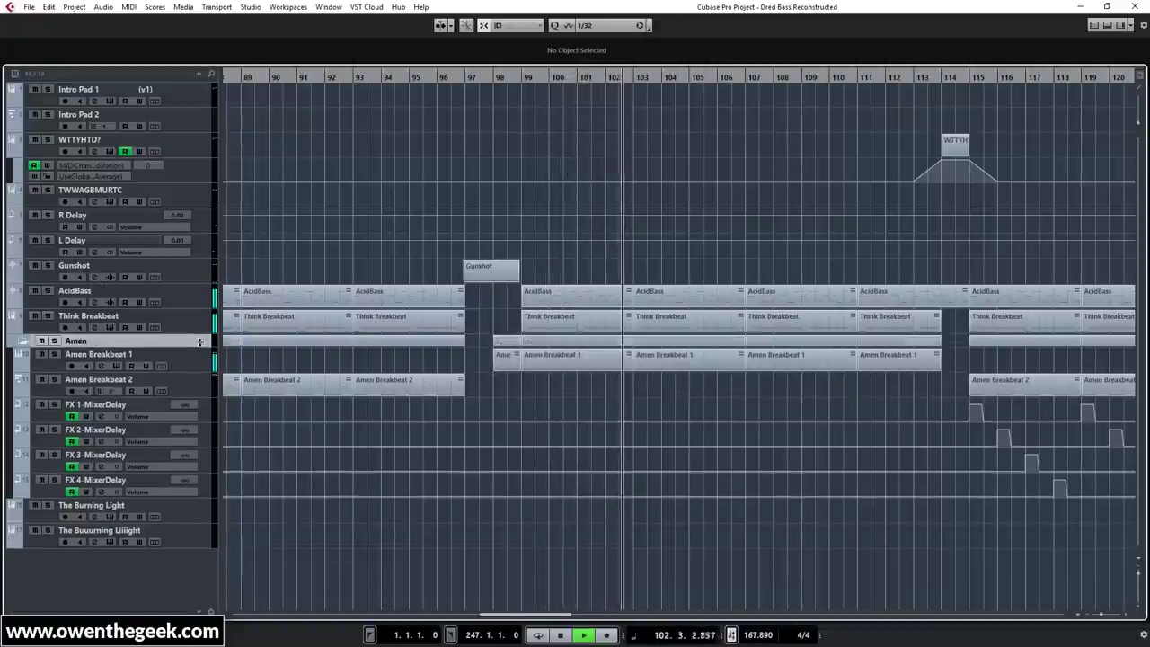
pyautogui.moveTo(1053, 328); pyautogui.dragTo(781, 331)
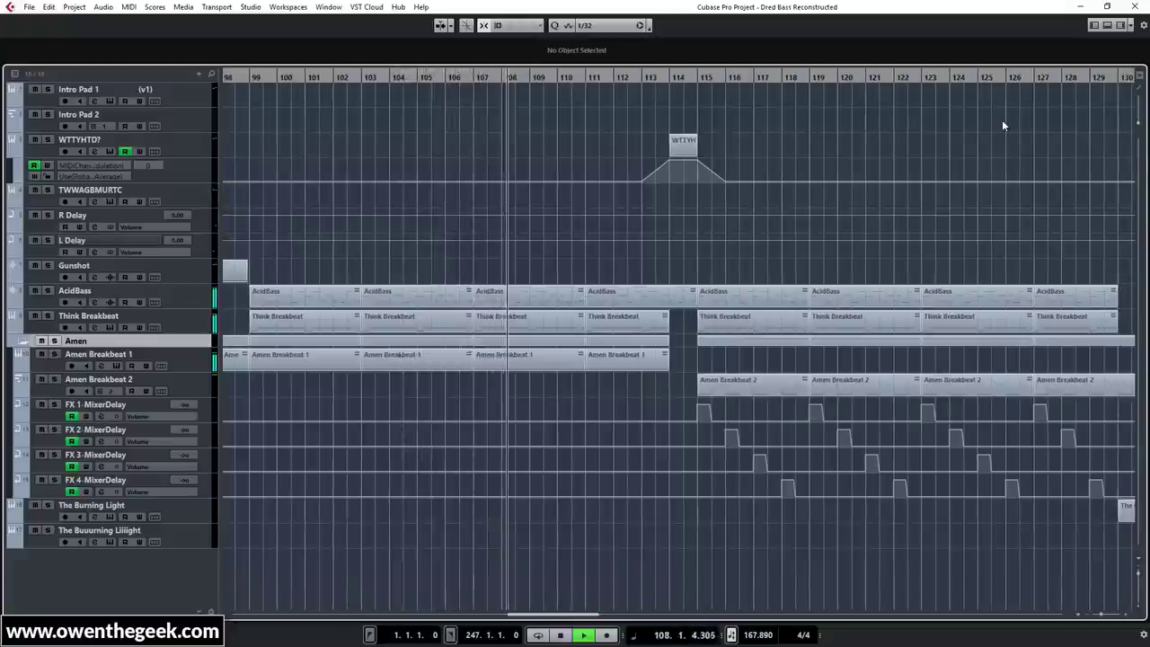
# Open the WTTYHTD? part at bar 114 in the Key Editor, inspect its C3 notes and rising velocities, and close it
pyautogui.hscroll(5, 1003, 126)
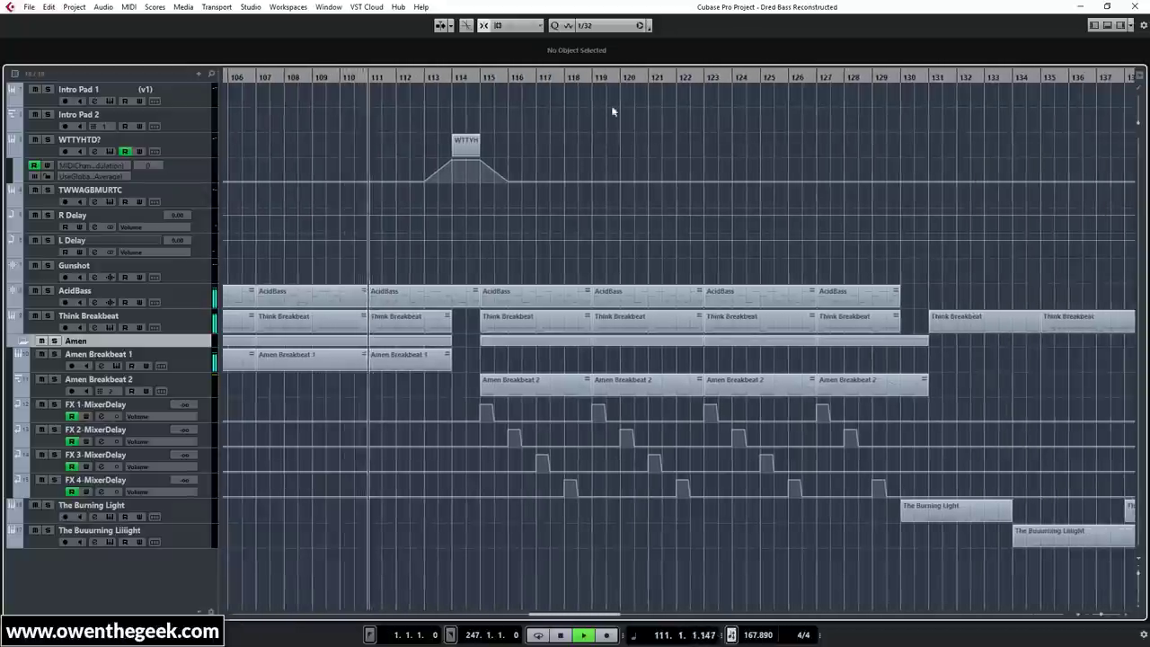
pyautogui.doubleClick(461, 142)
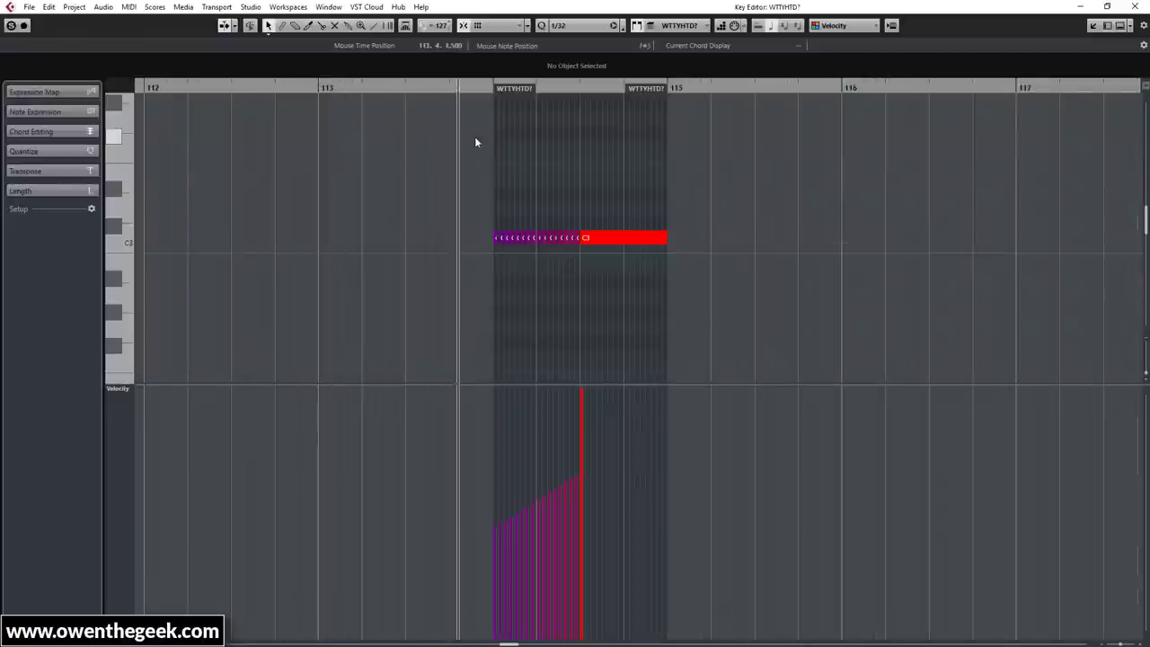
pyautogui.press('Escape')
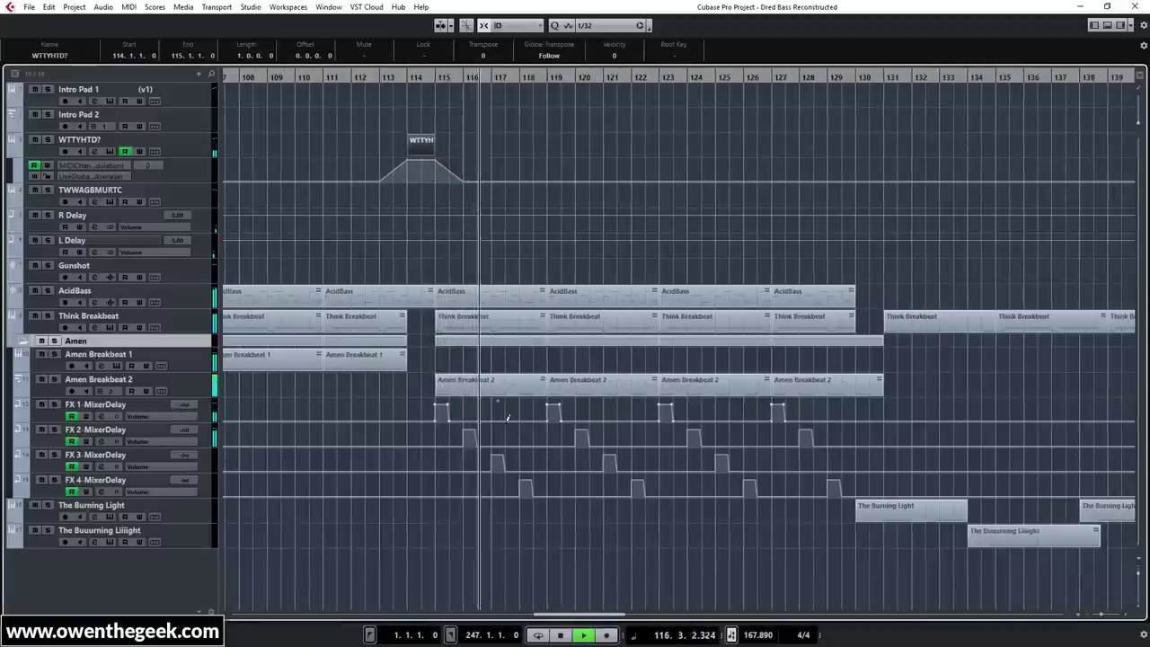
# Briefly solo Amen Breakbeat 2 with its four MixerDelay FX channels and then Think Breakbeat, turning each solo off again
pyautogui.click(57, 380)
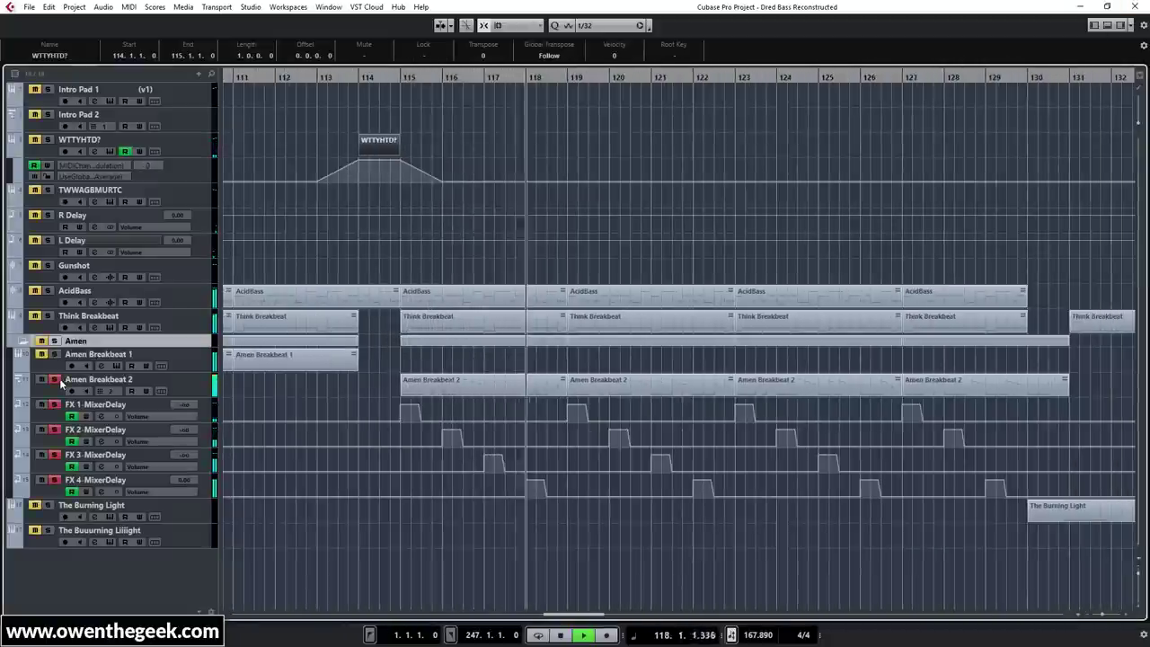
pyautogui.click(55, 380)
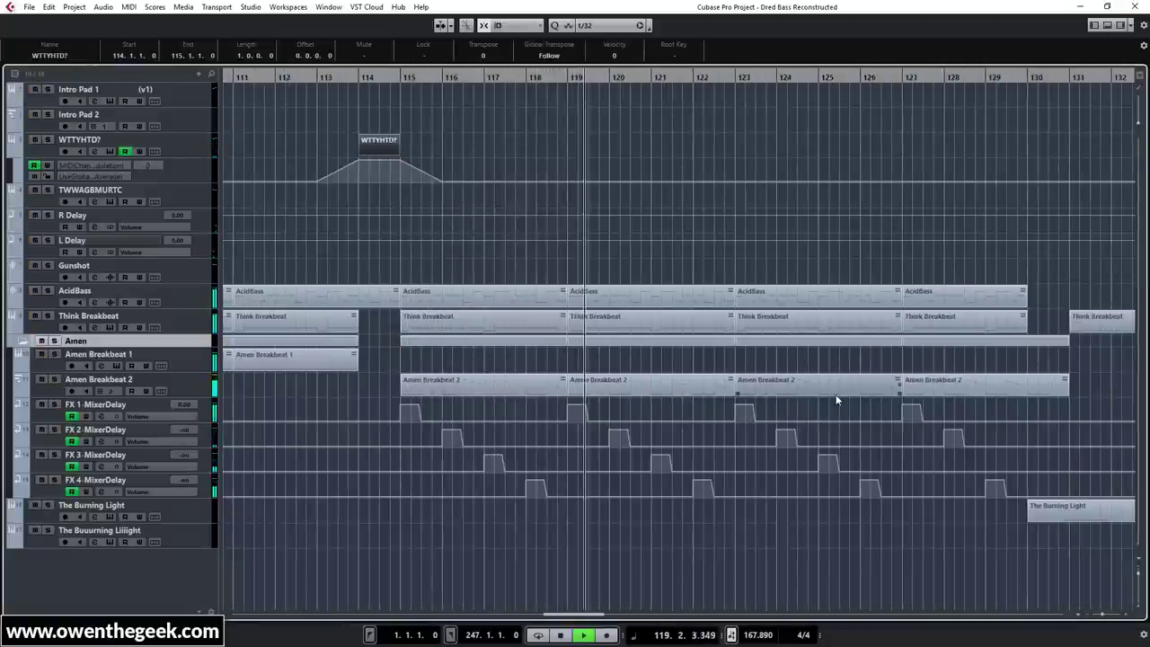
pyautogui.moveTo(887, 370); pyautogui.dragTo(624, 345)
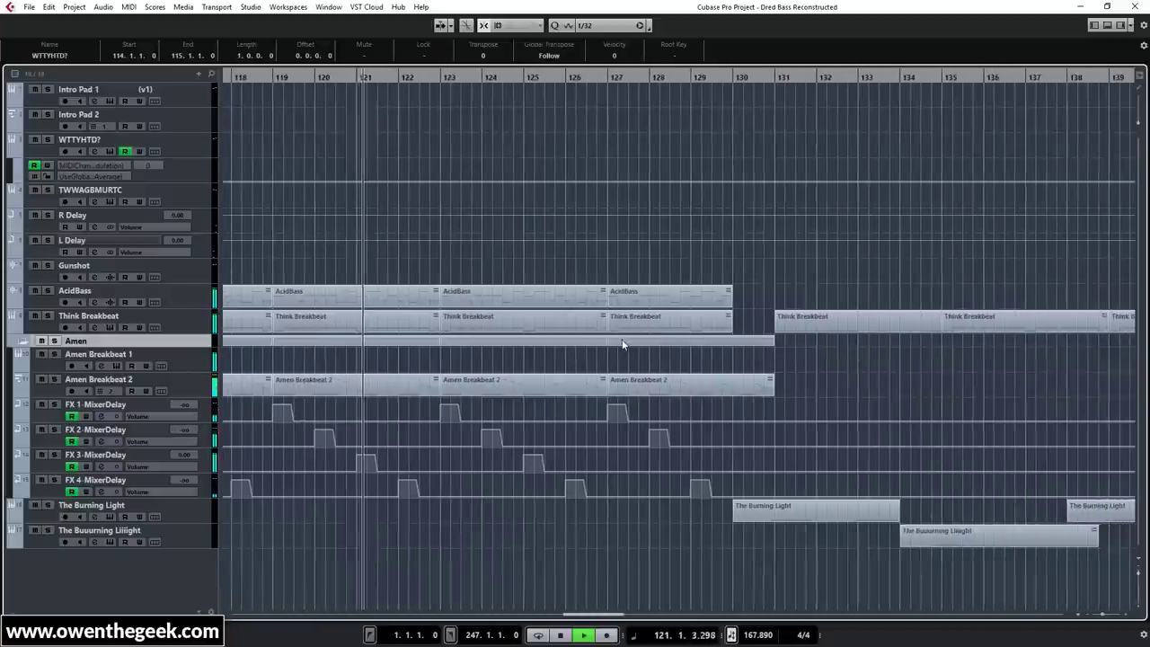
pyautogui.click(47, 316)
pyautogui.click(54, 316)
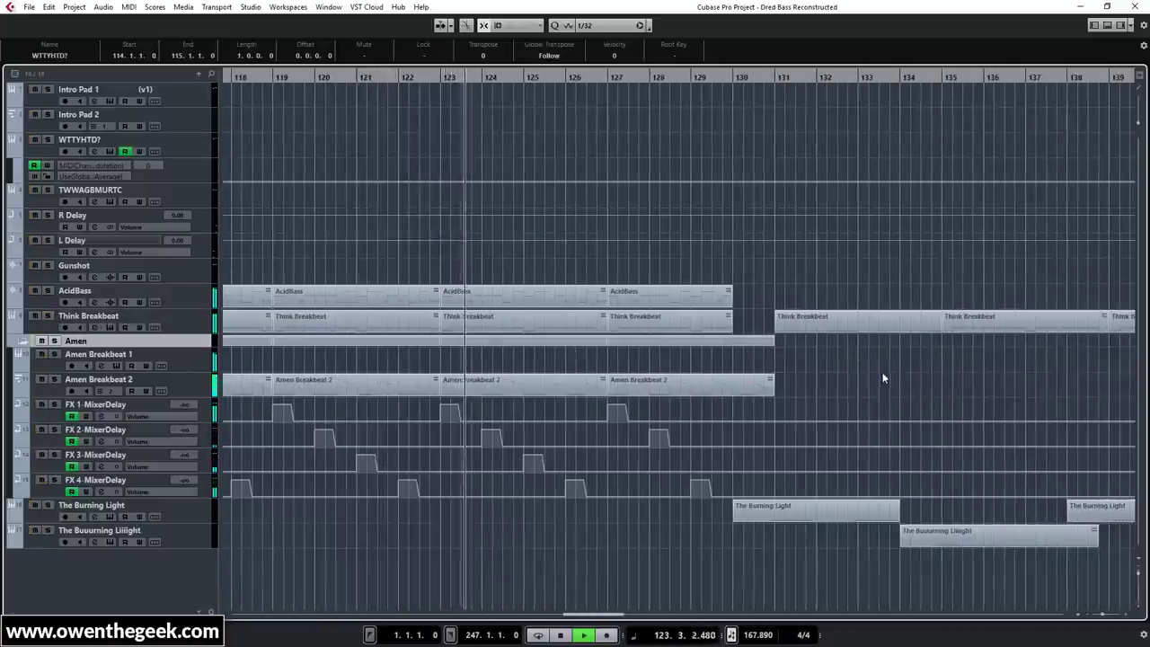
# Open the Think Breakbeat part at bar 131 in the Key Editor, inspect its C3 rolls and velocity ramp, and close it
pyautogui.hscroll(6, 883, 374)
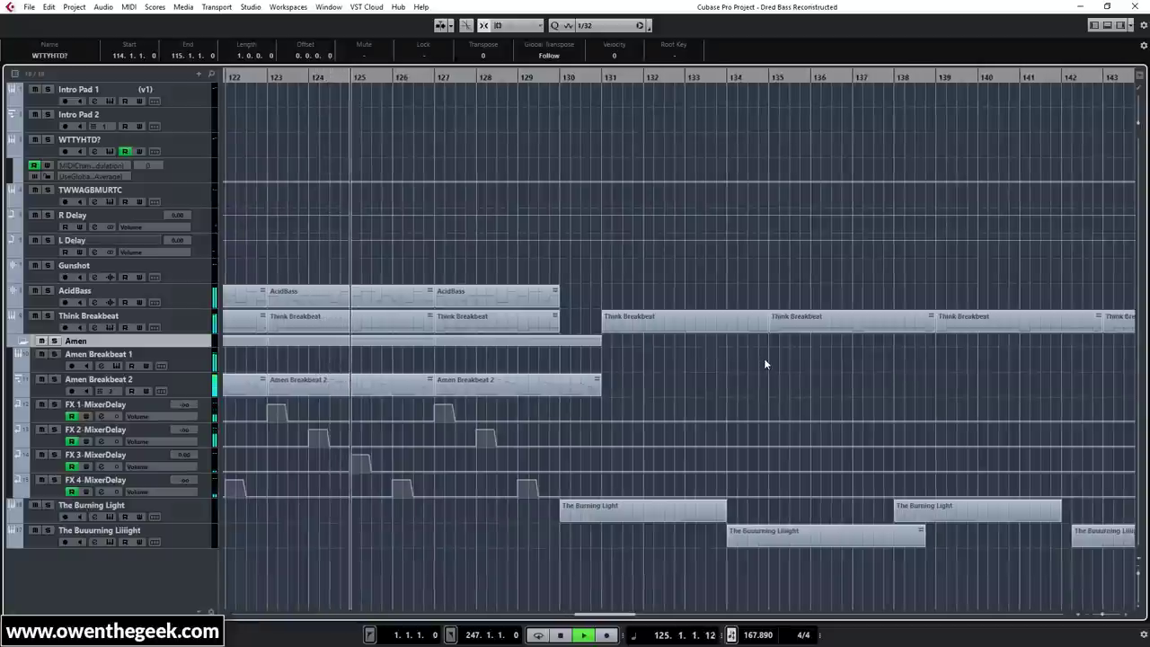
pyautogui.hscroll(2, 759, 363)
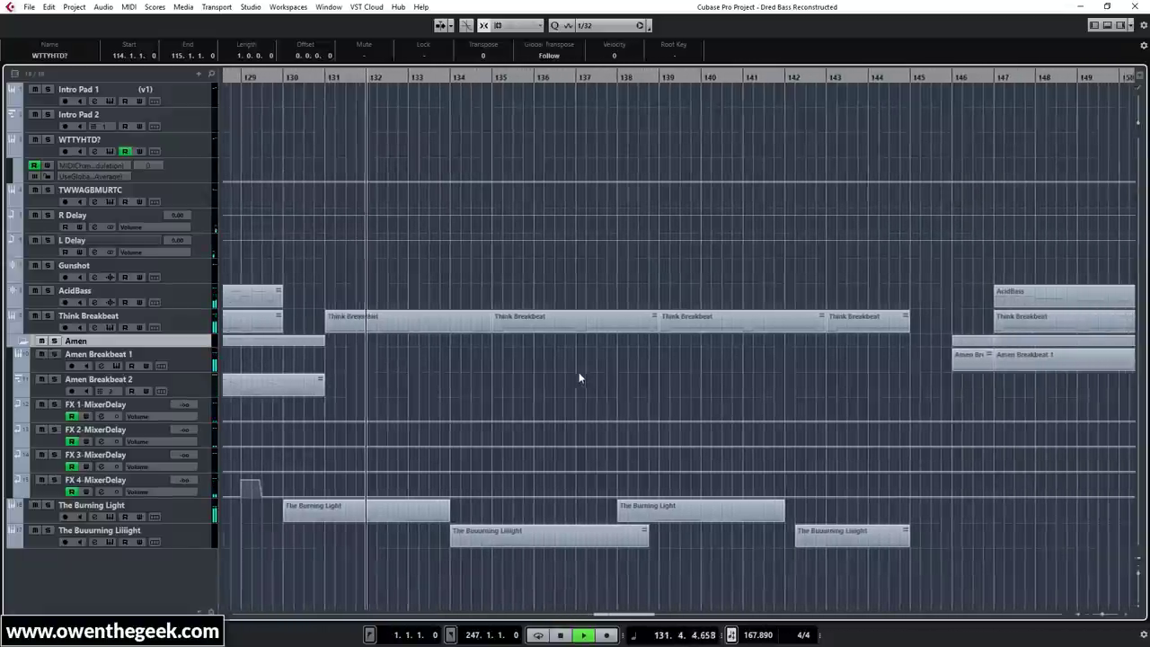
pyautogui.doubleClick(419, 325)
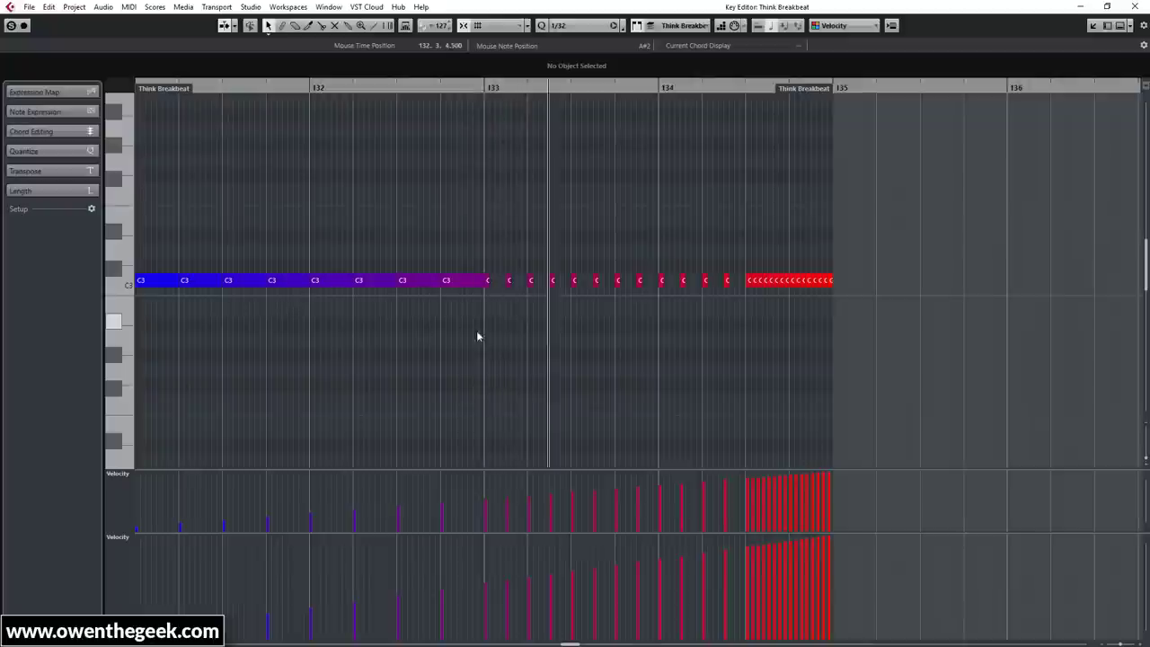
pyautogui.click(1142, 6)
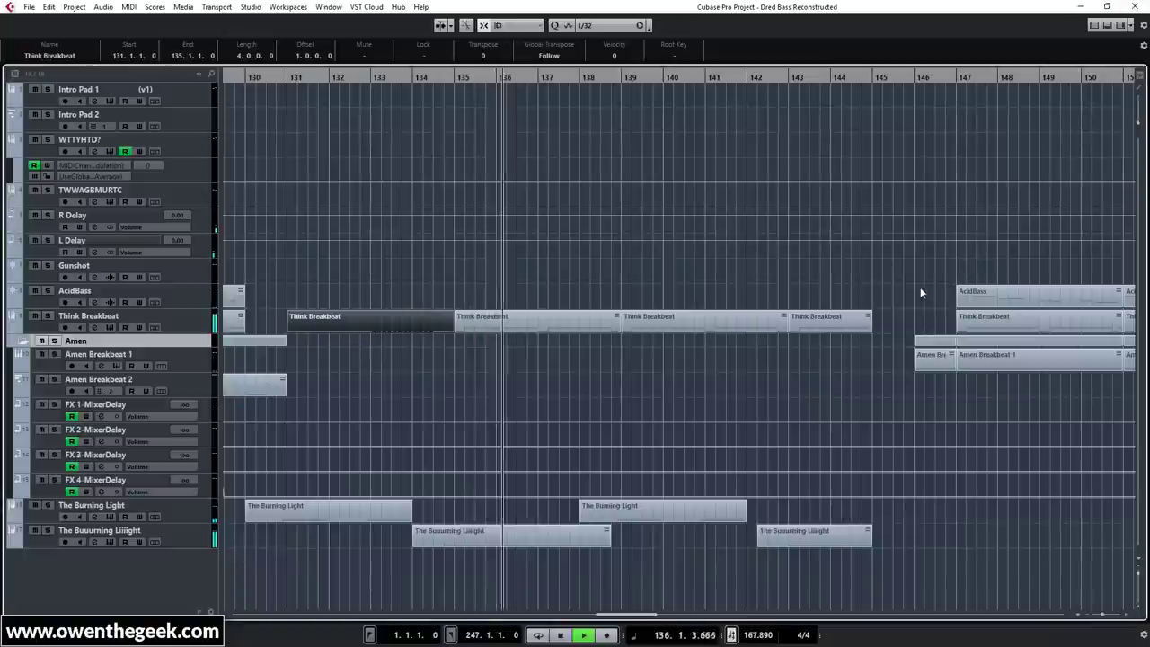
# Open the three Amen Breakbeat 1 parts from bar 146 in the Key Editor, follow their C4 notes with auto-scroll on, and close it
pyautogui.moveTo(922, 309); pyautogui.dragTo(719, 275)
pyautogui.click(803, 300)
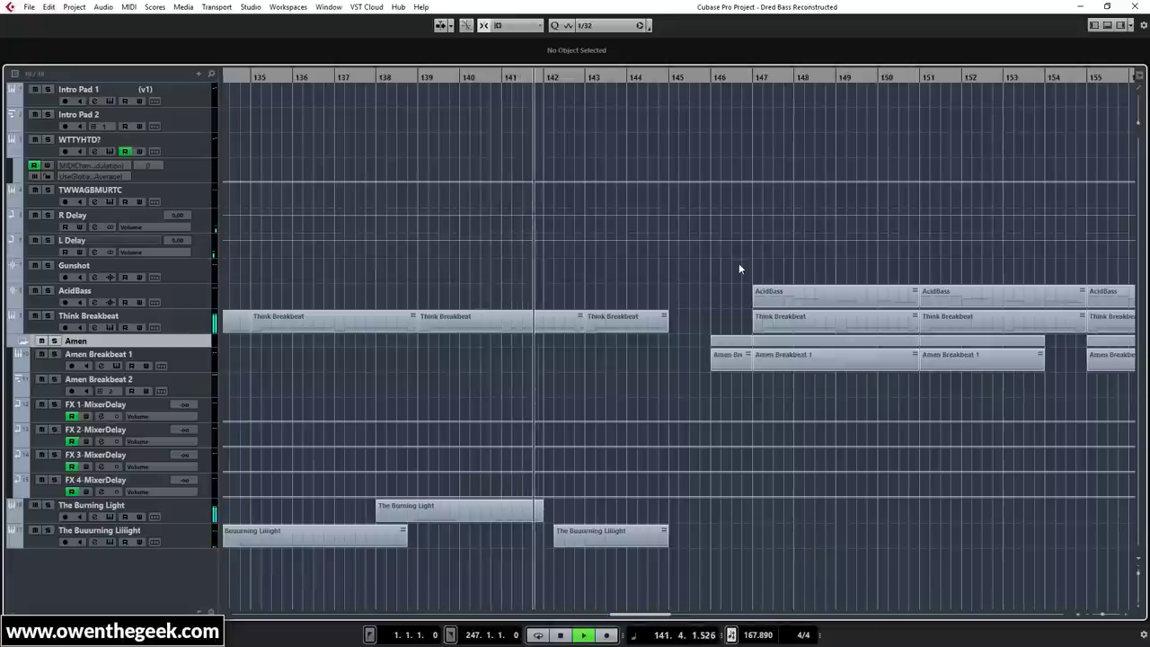
pyautogui.moveTo(672, 362); pyautogui.dragTo(964, 363)
pyautogui.doubleClick(963, 363)
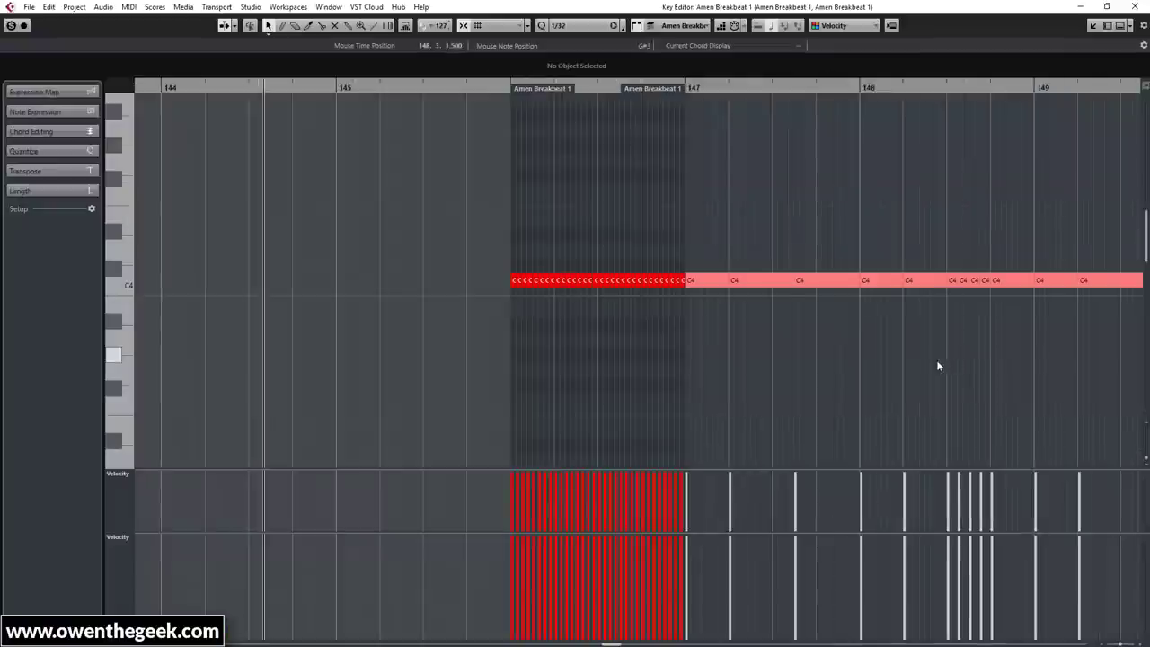
pyautogui.press('f')
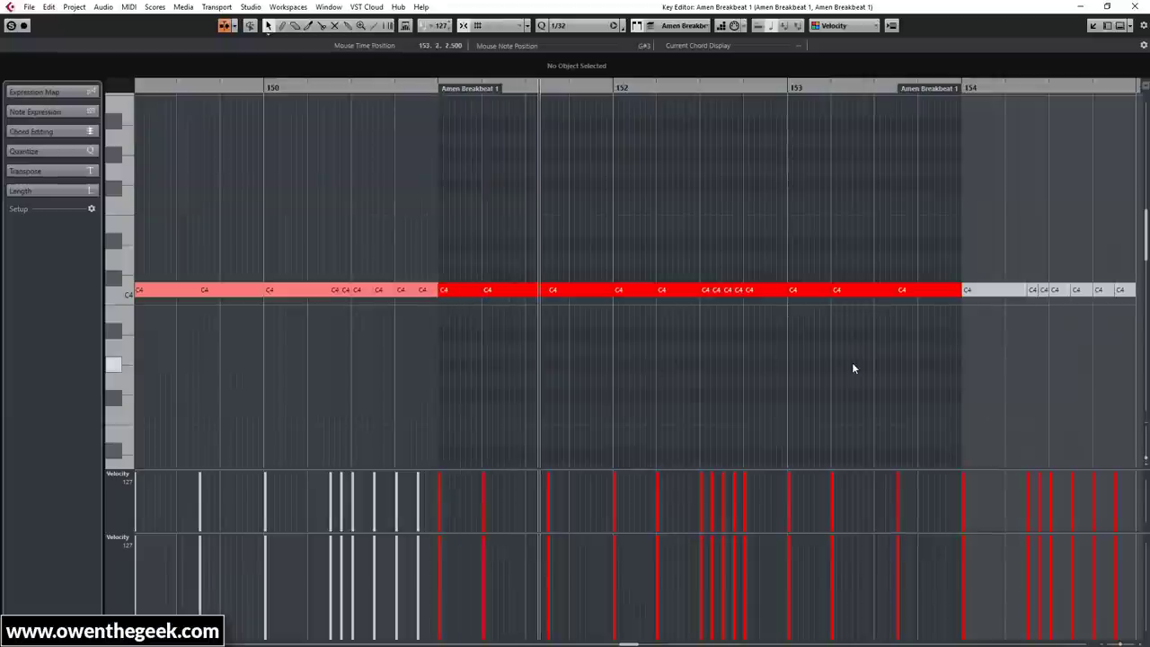
pyautogui.click(1134, 8)
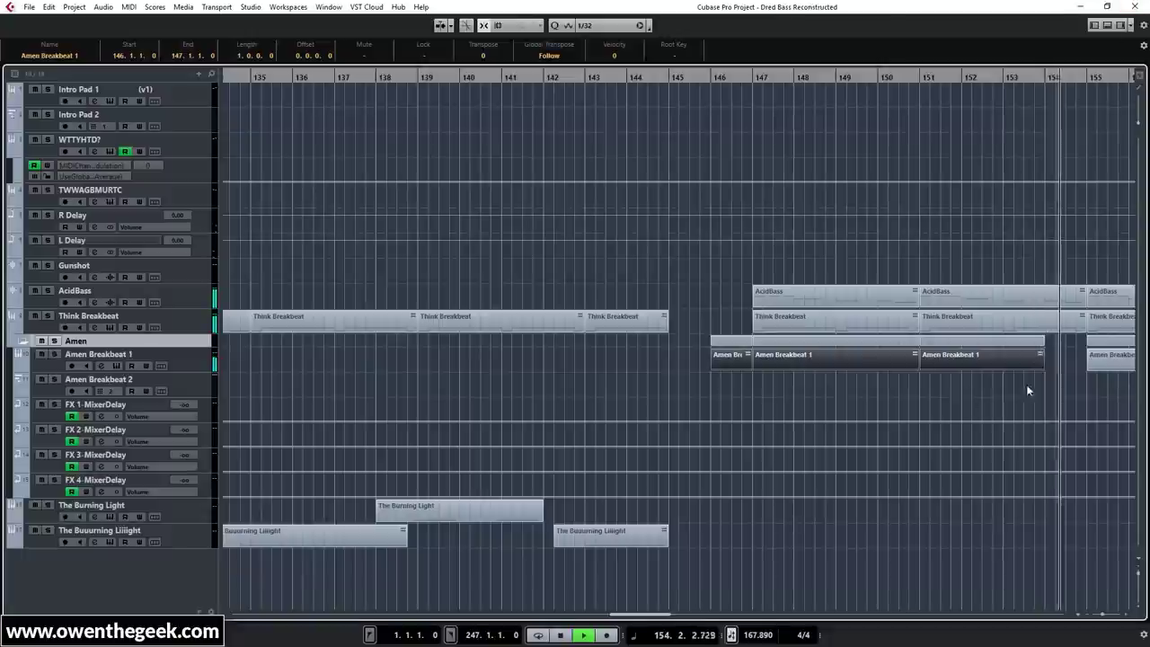
# Open the AcidBass part at bar 159 in the Key Editor, inspect its bassline notes and velocities, and close it
pyautogui.click(1096, 375)
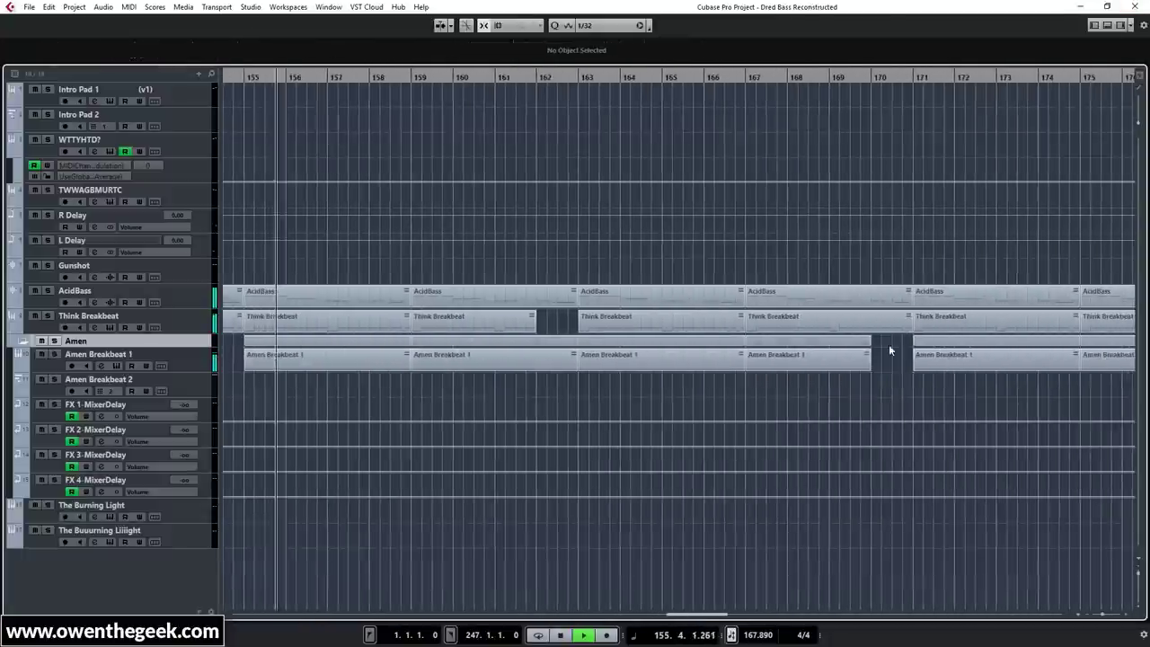
pyautogui.doubleClick(525, 302)
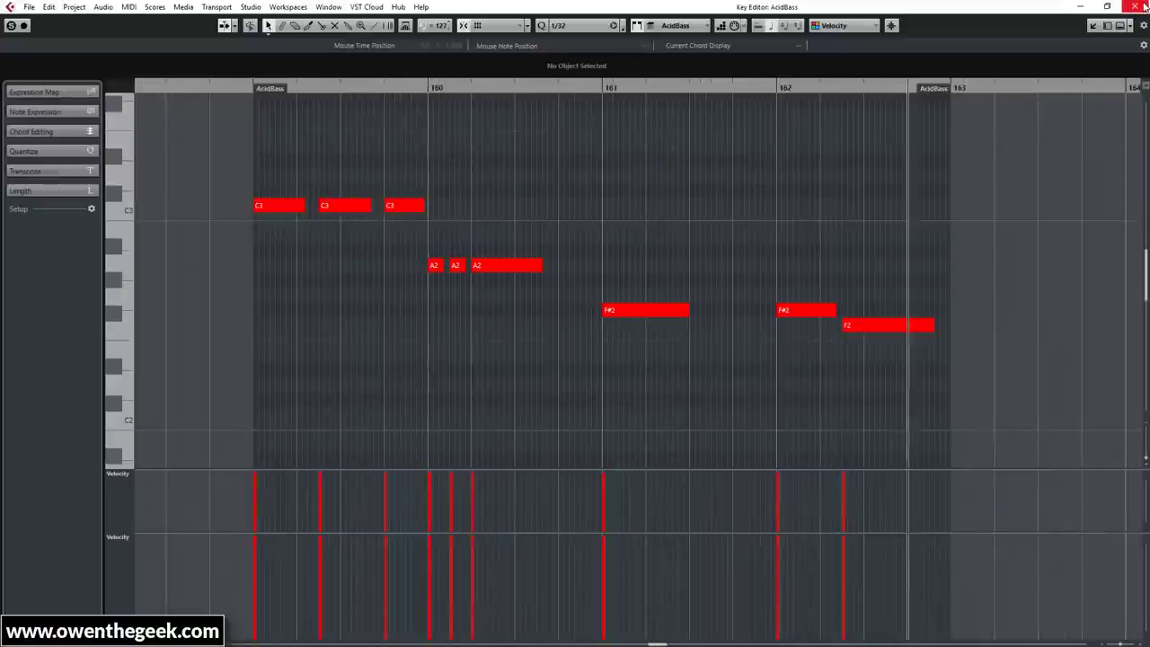
pyautogui.click(1143, 6)
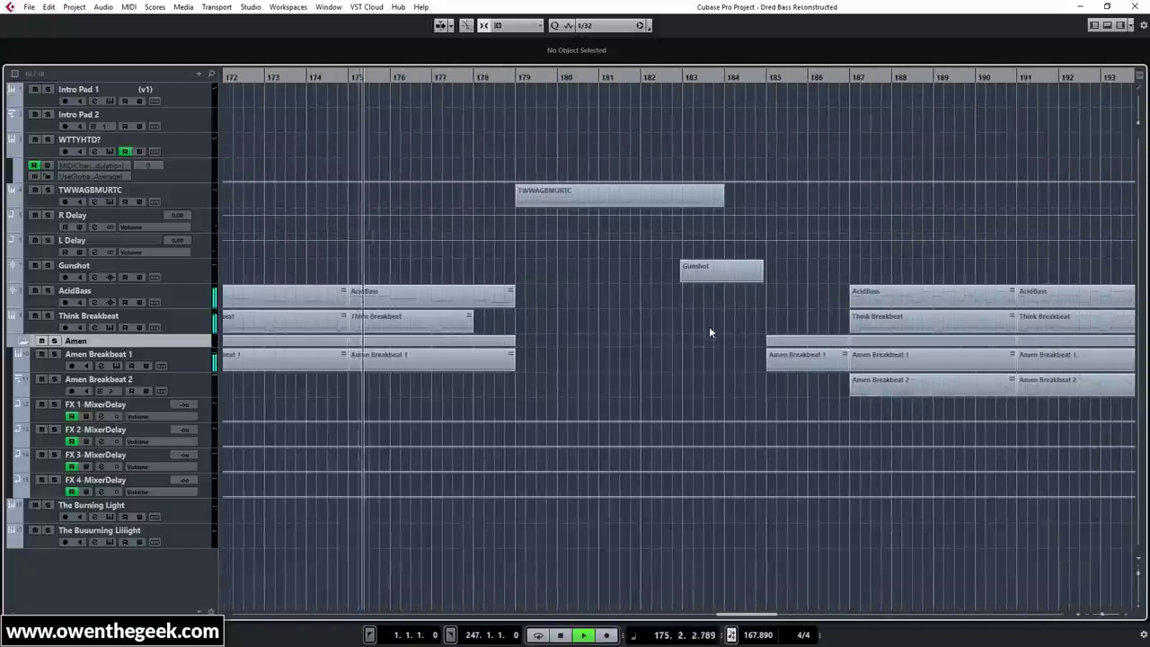
# Open the TWWAGBMURTC part at bar 179 in the Key Editor, remove its Pitchbend controller lane, and close the editor
pyautogui.doubleClick(664, 196)
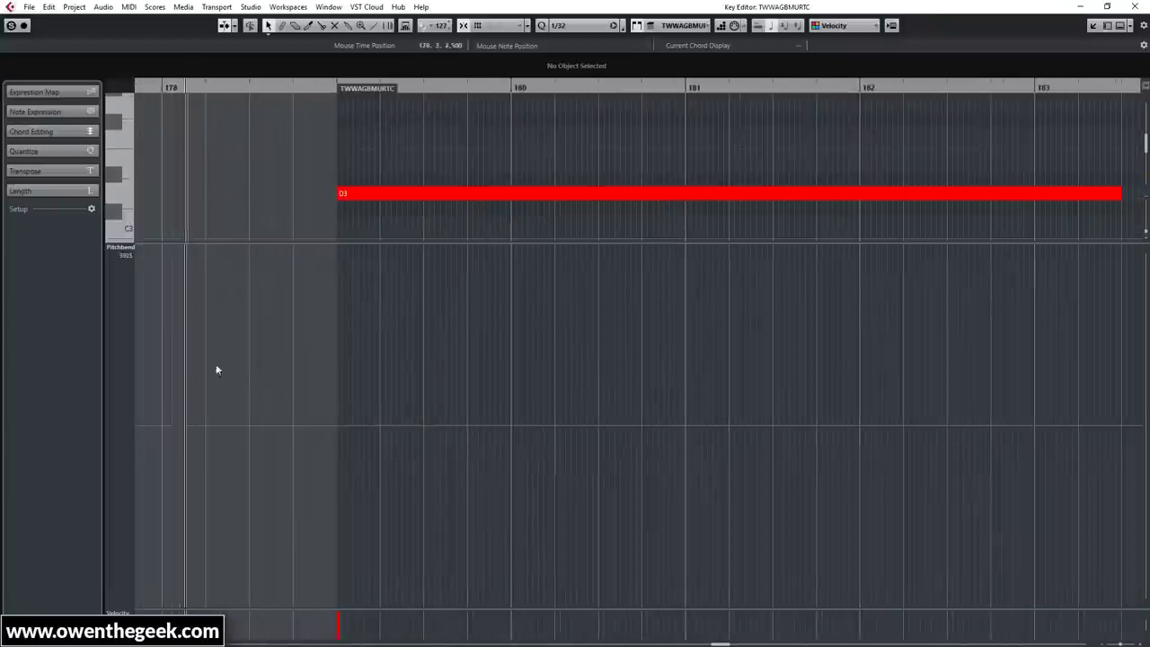
pyautogui.rightClick(116, 403)
pyautogui.click(155, 418)
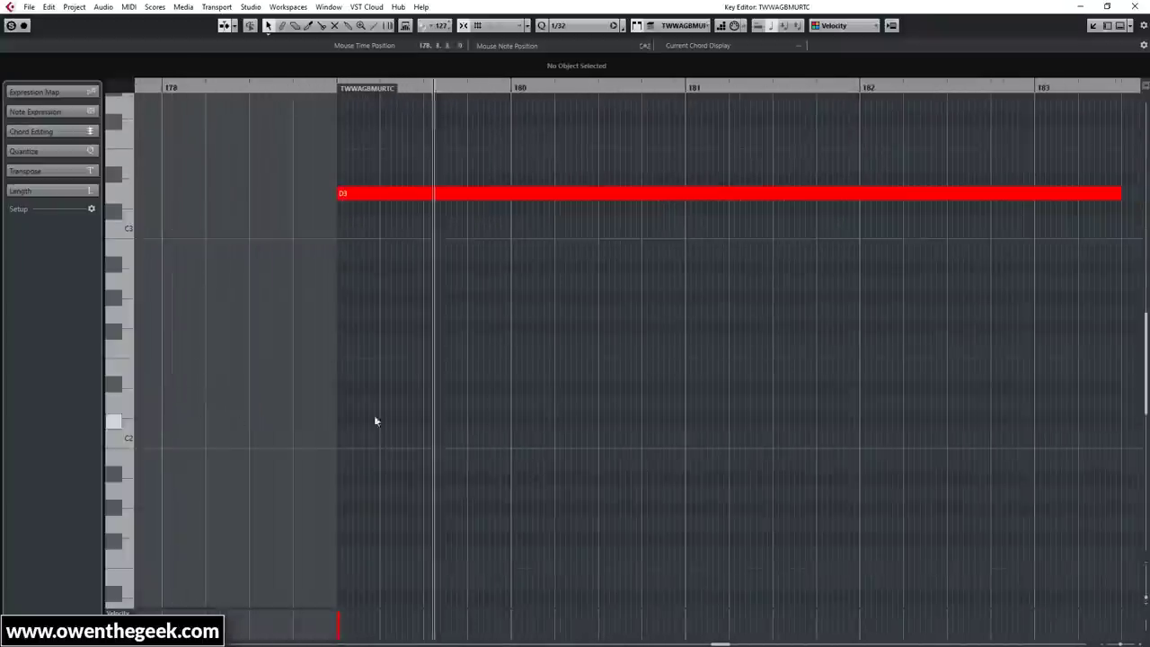
pyautogui.press('space')
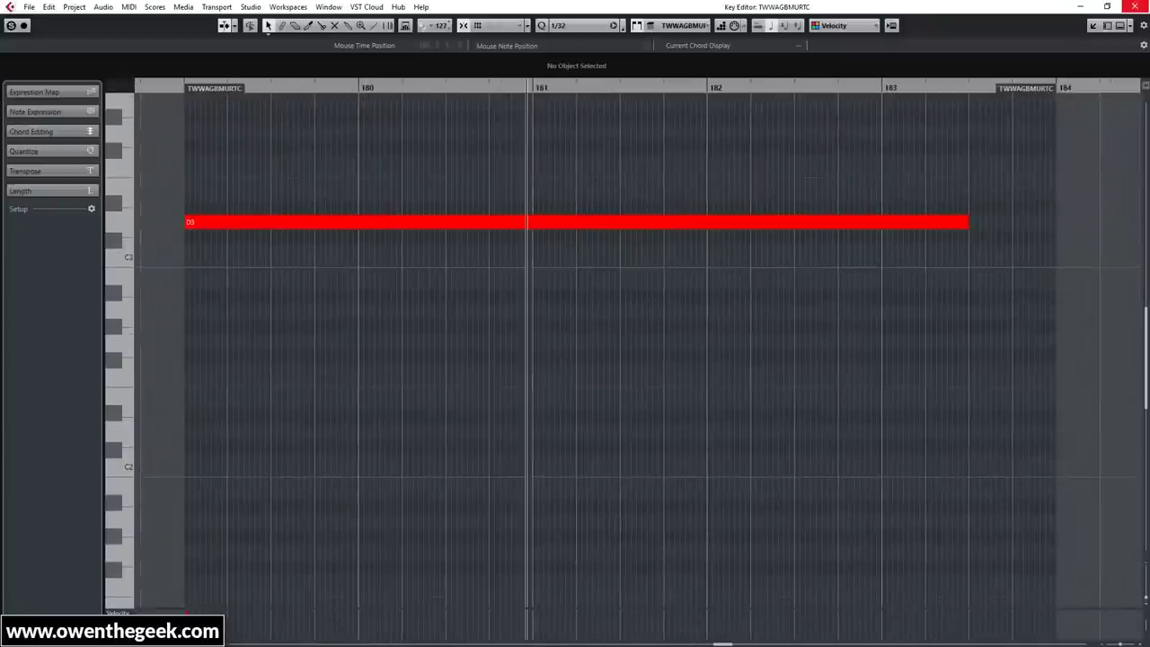
pyautogui.click(1137, 7)
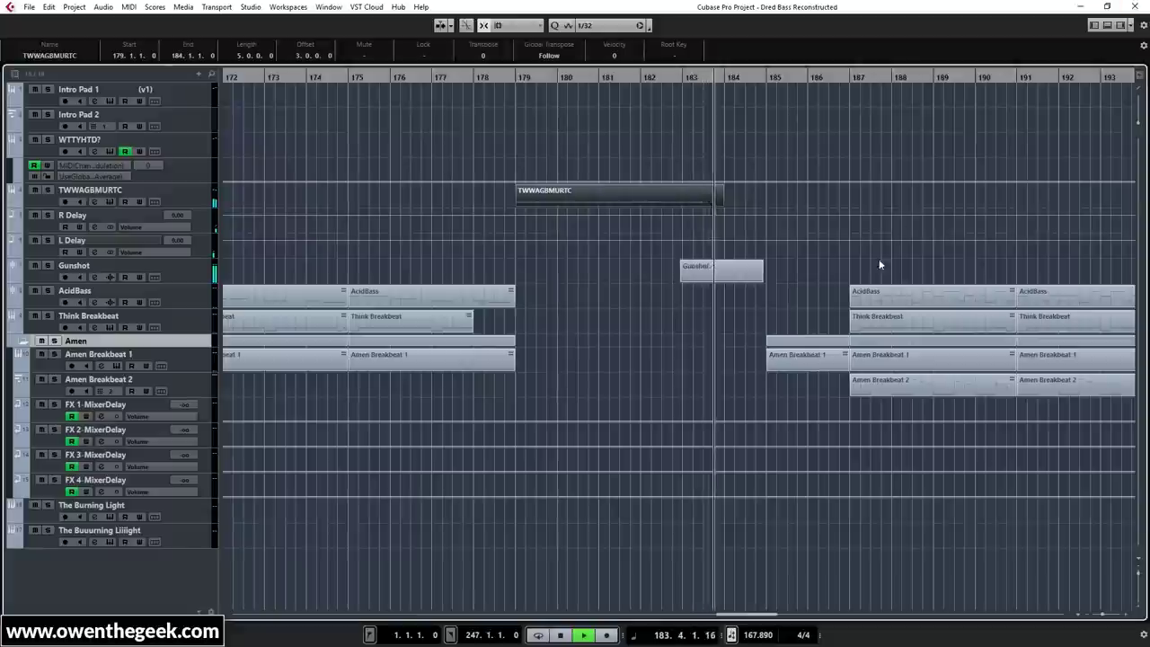
# Move on to the section from bar 183 and briefly solo the whole Amen folder, turning the solo off again
pyautogui.click(765, 291)
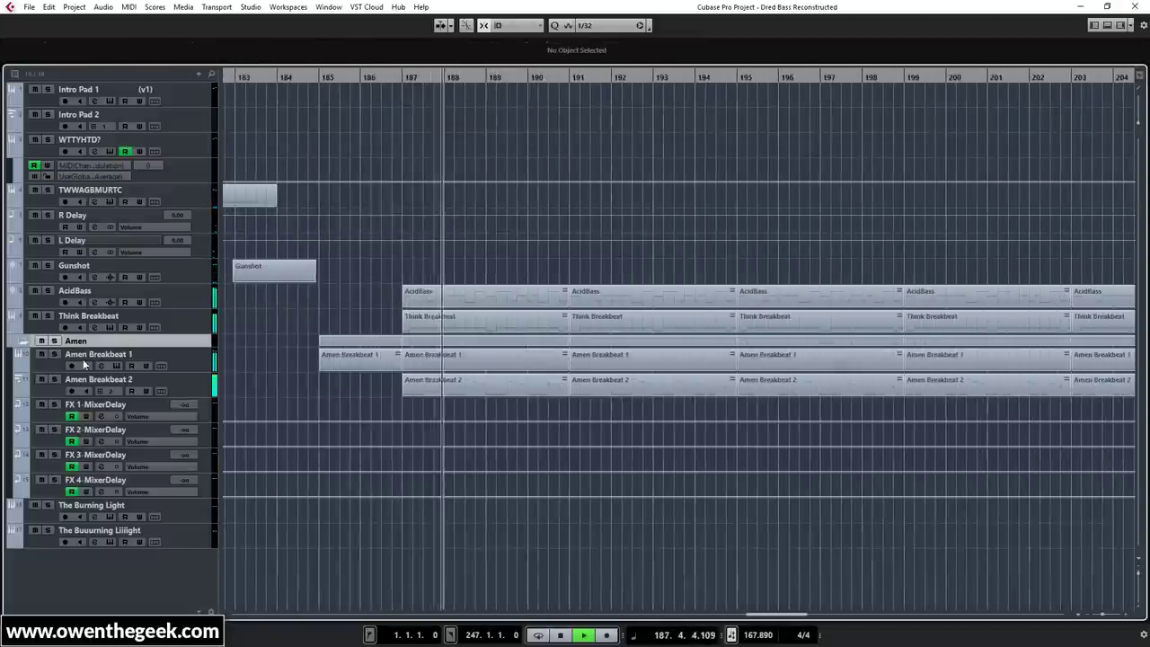
pyautogui.click(54, 341)
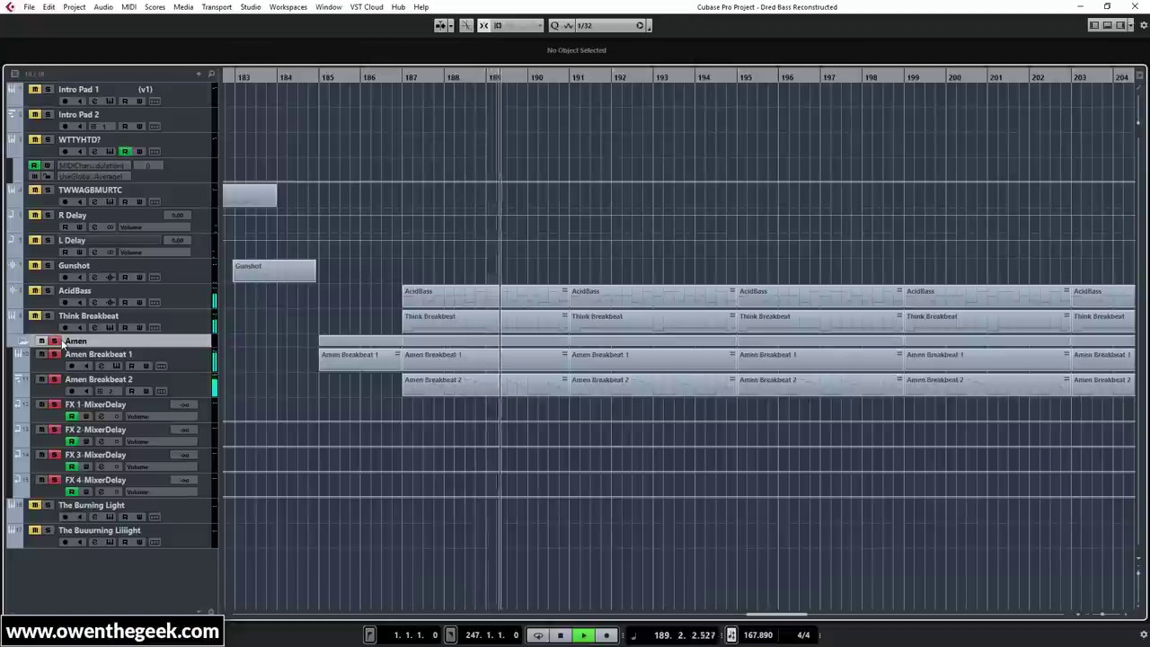
pyautogui.click(54, 340)
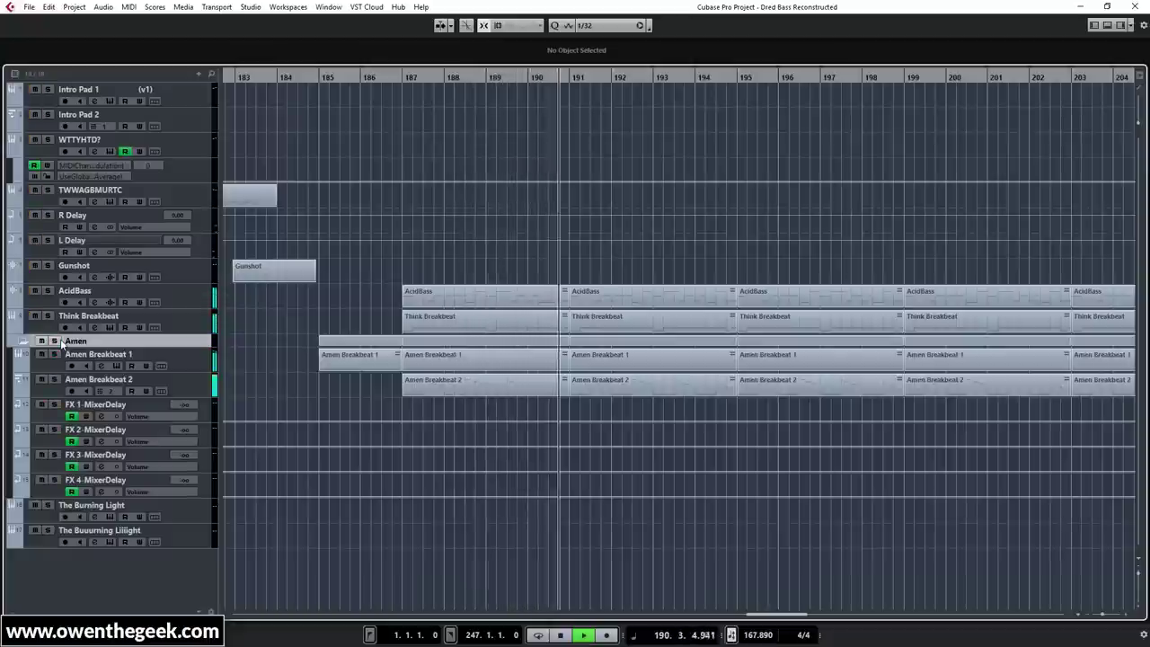
# Solo Amen Breakbeat 1, add Amen Breakbeat 2, listen to Amen Breakbeat 2 without the first, and clear the solos
pyautogui.click(56, 354)
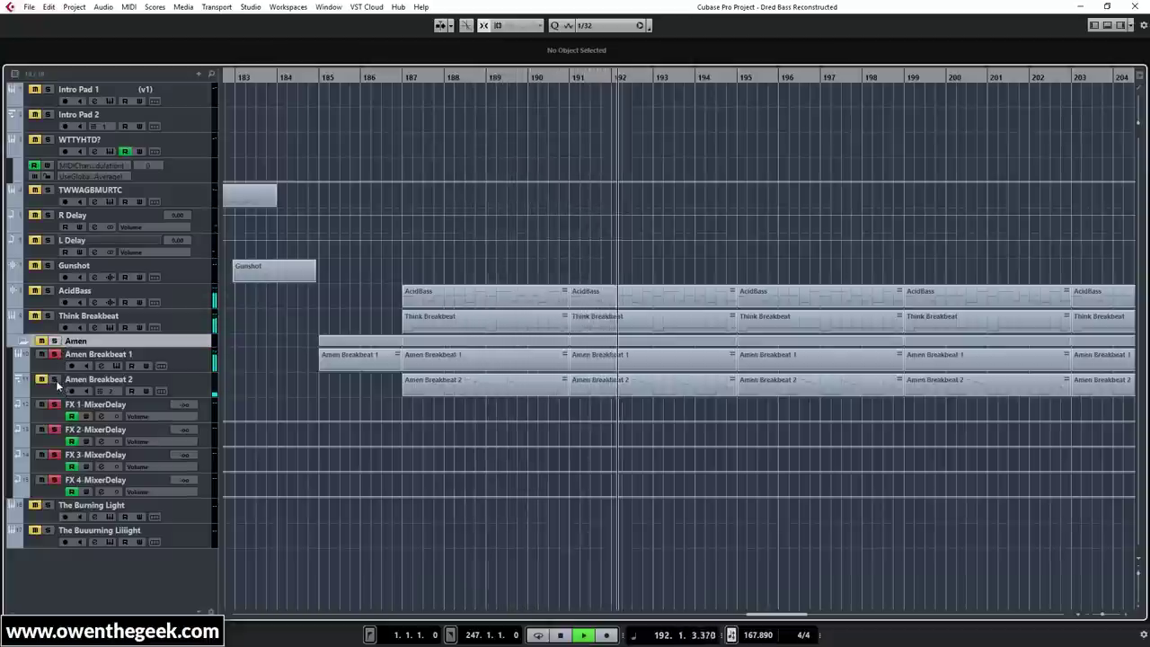
pyautogui.click(56, 379)
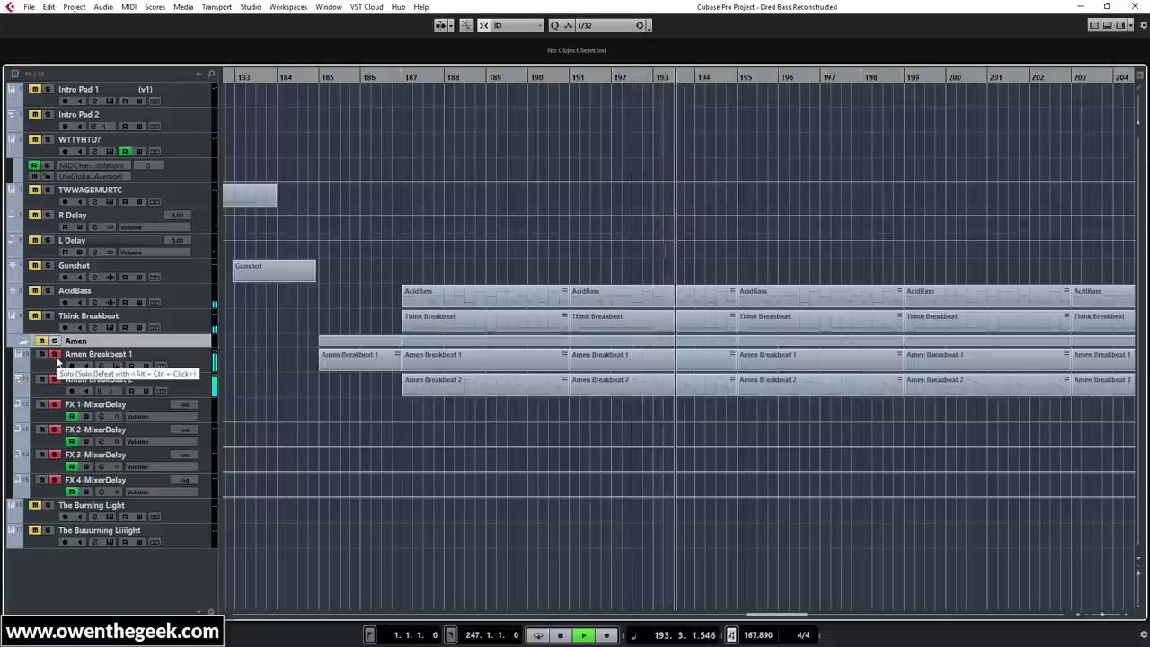
pyautogui.click(56, 354)
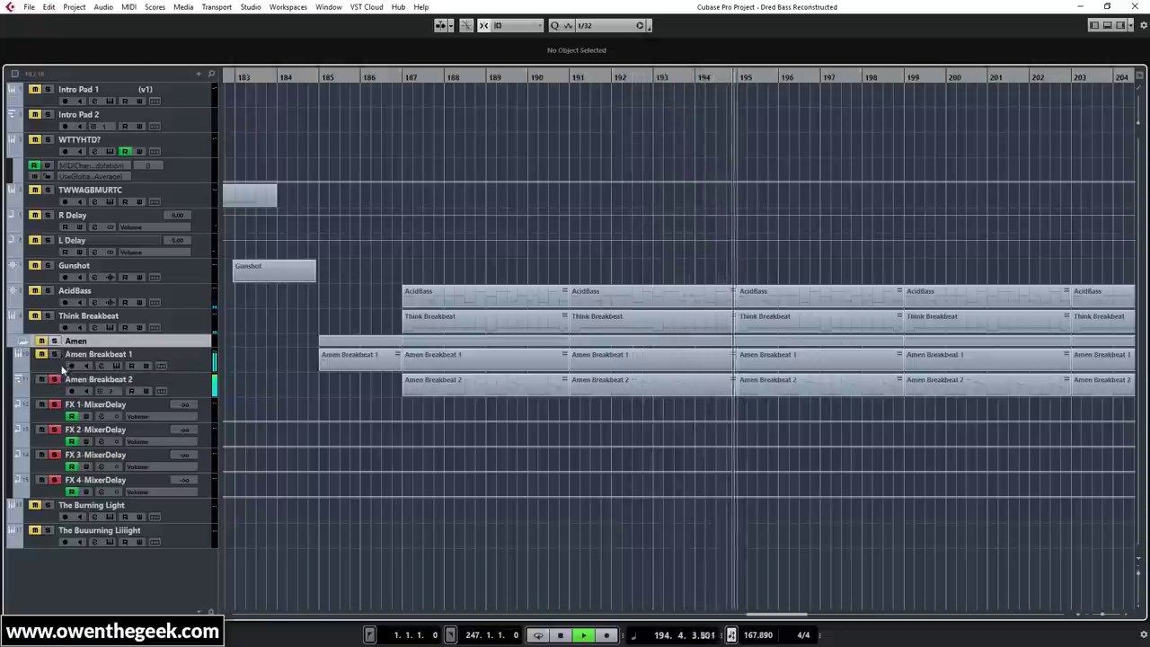
pyautogui.click(55, 379)
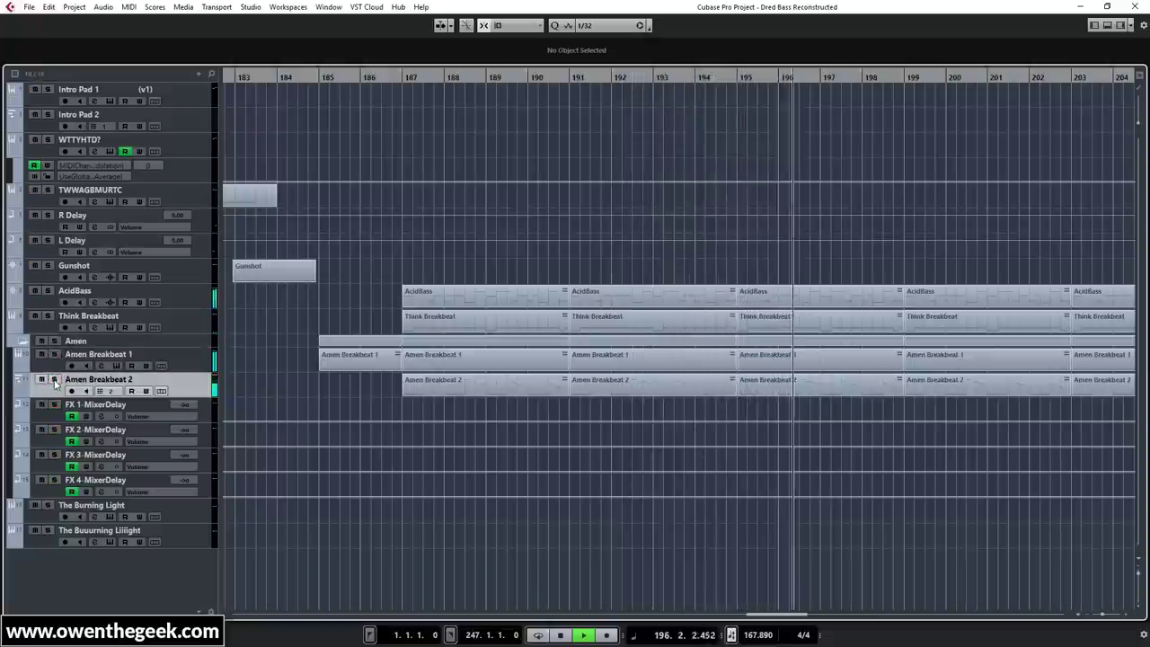
# Follow the arrangement to its ending, open the Think Breakbeat part at bar 231 in the Key Editor, inspect its C3 and D3 notes, and close it
pyautogui.moveTo(1070, 305); pyautogui.dragTo(629, 306)
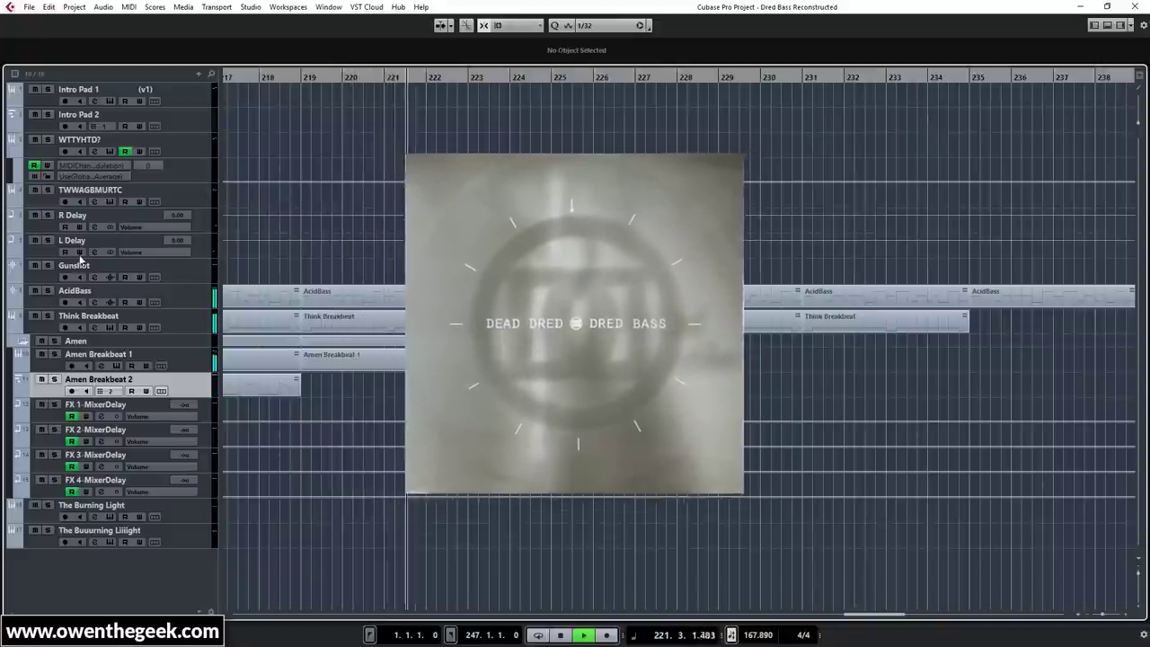
pyautogui.click(35, 291)
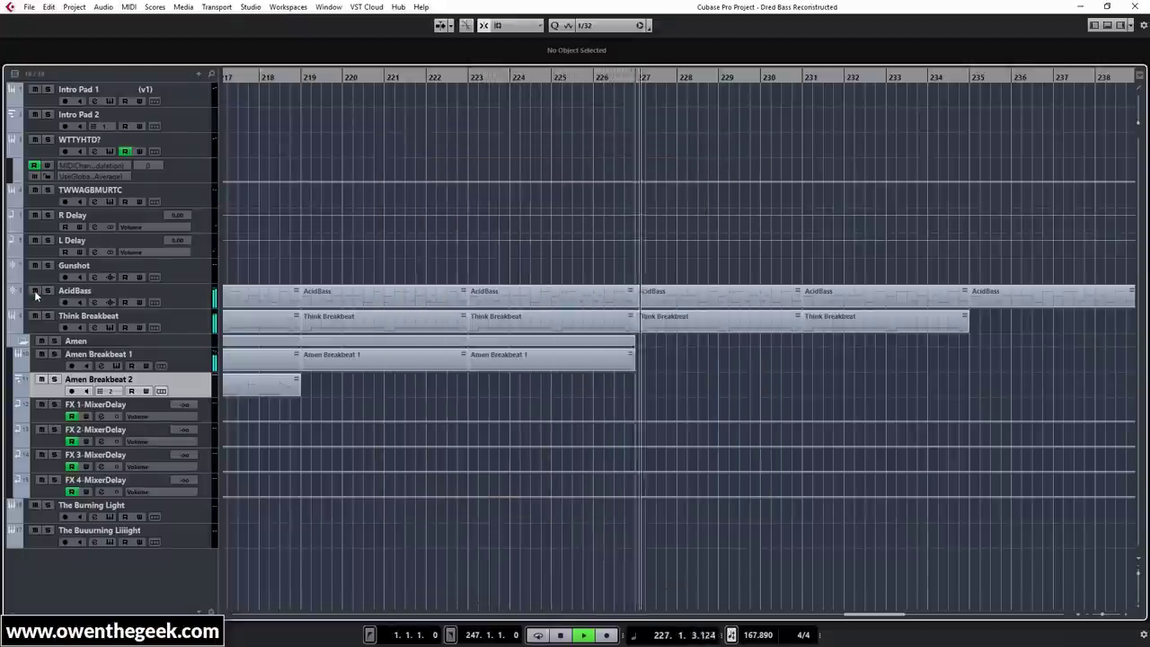
pyautogui.moveTo(959, 359); pyautogui.dragTo(536, 356)
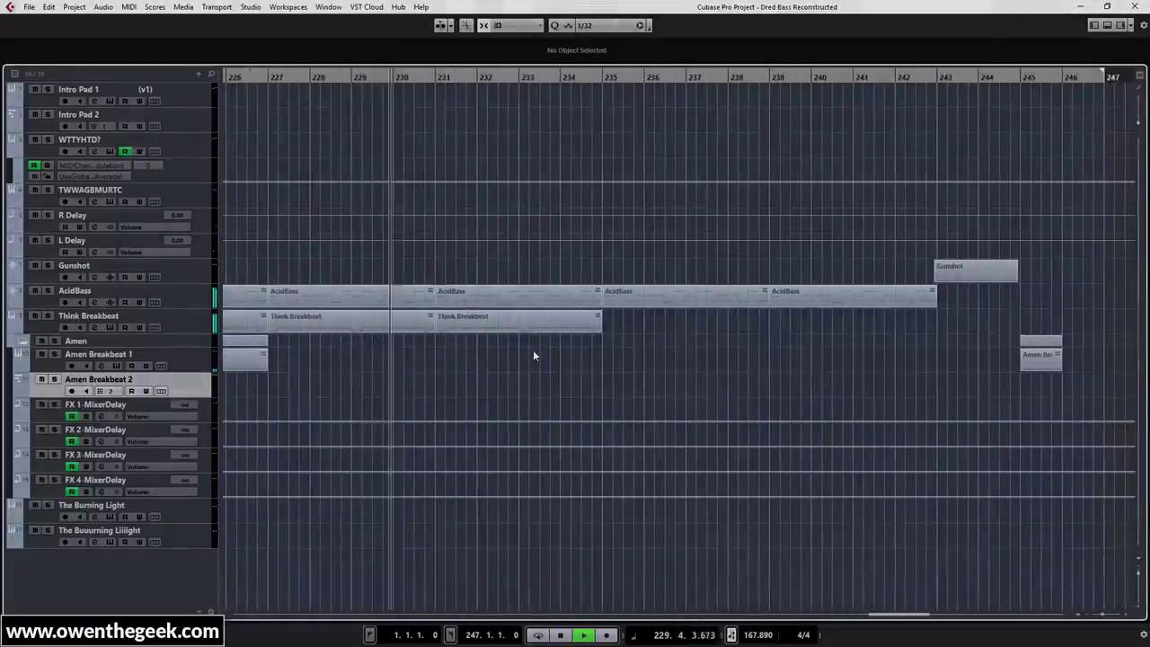
pyautogui.click(542, 330)
pyautogui.doubleClick(542, 331)
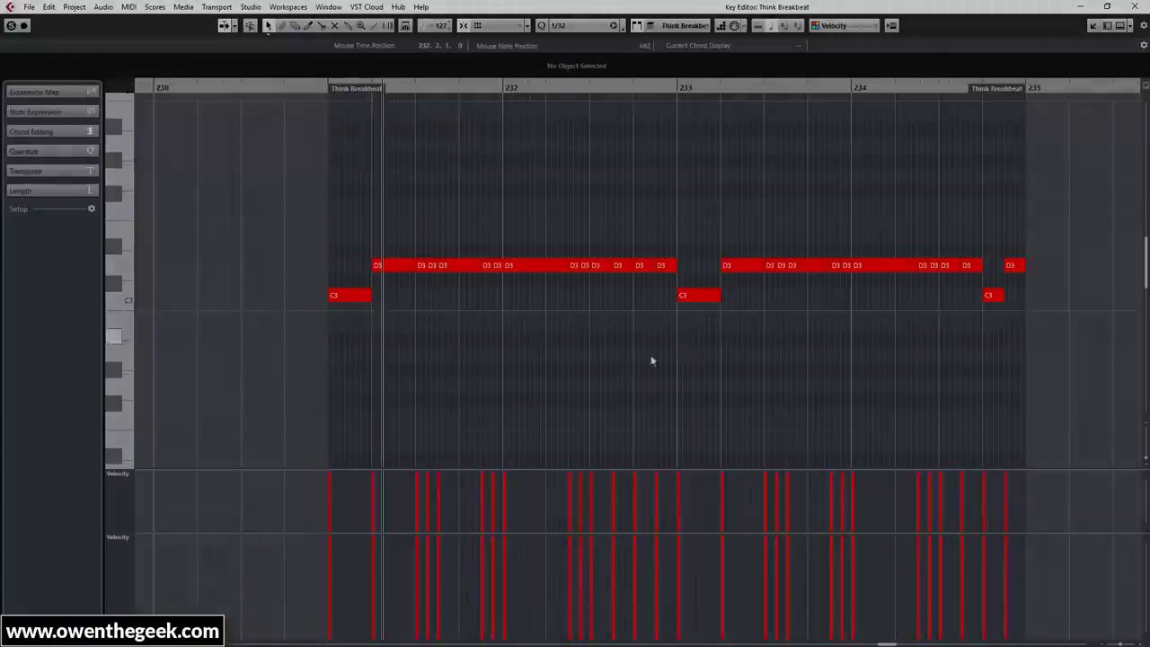
pyautogui.hscroll(4, 915, 375)
pyautogui.hscroll(4, 691, 370)
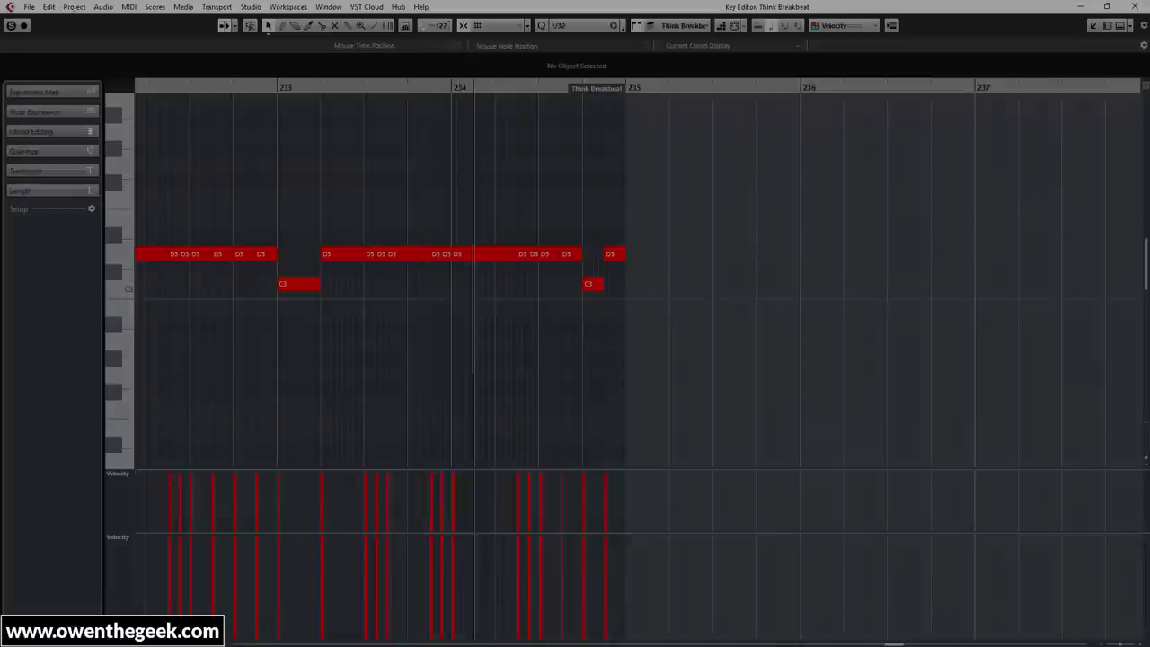
pyautogui.click(1135, 6)
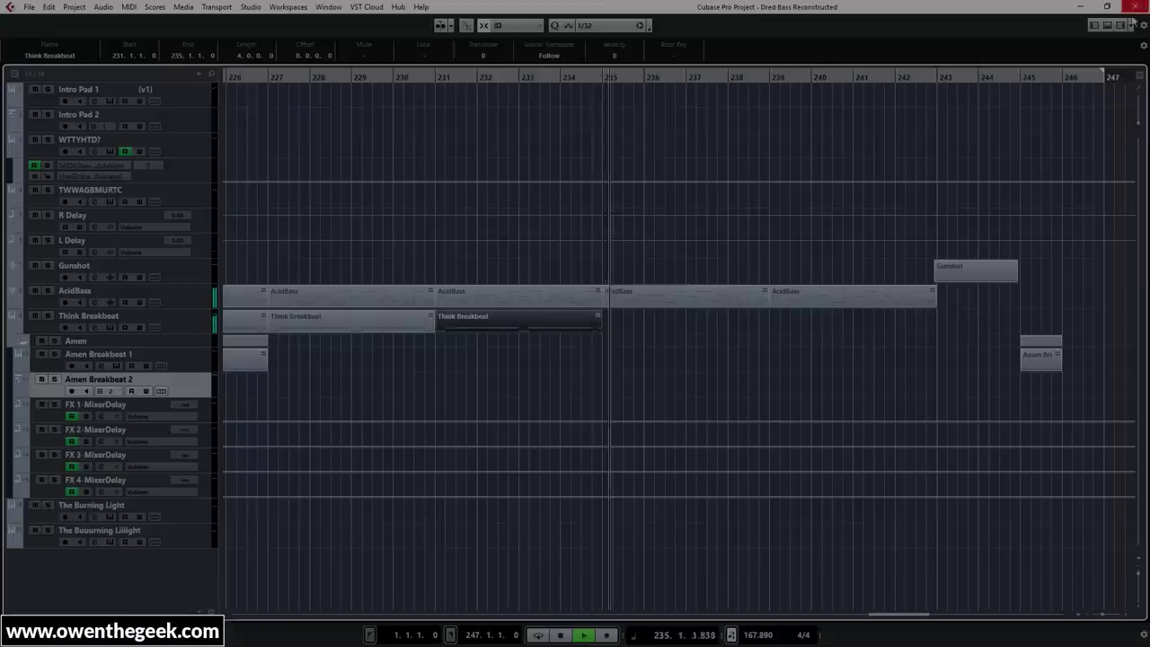
# Open the Gunshot part at bar 243 together with the final Amen Breakbeat 1 part in the Key Editor and inspect their notes and velocities
pyautogui.click(934, 334)
pyautogui.moveTo(953, 332); pyautogui.dragTo(698, 329)
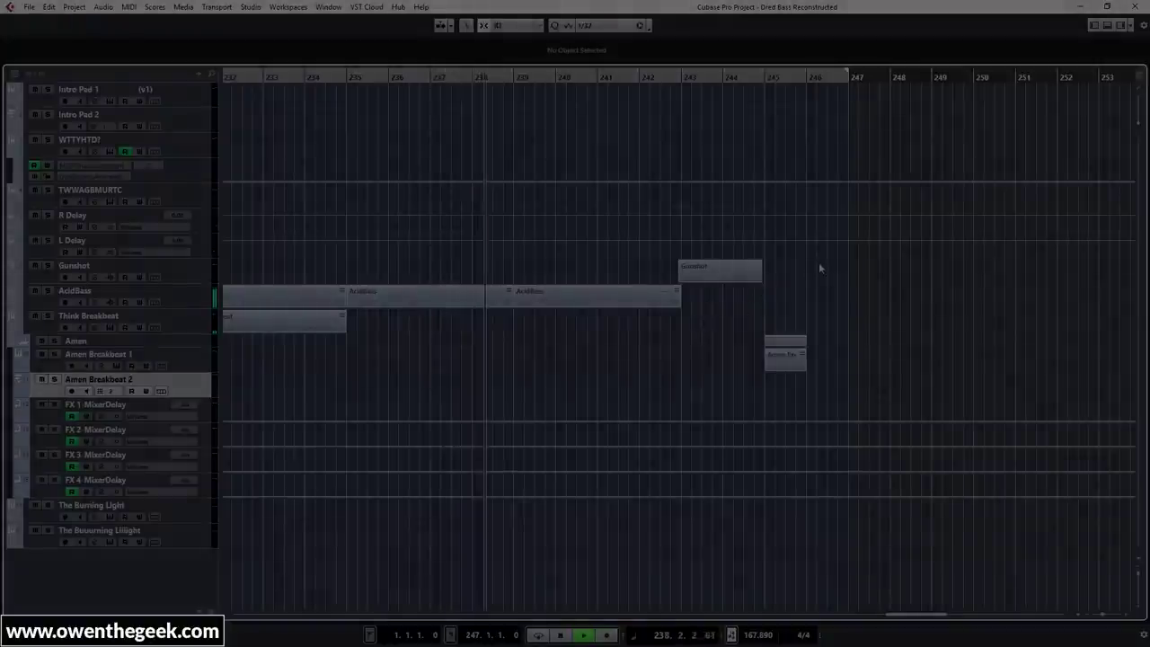
pyautogui.moveTo(818, 264); pyautogui.dragTo(741, 308)
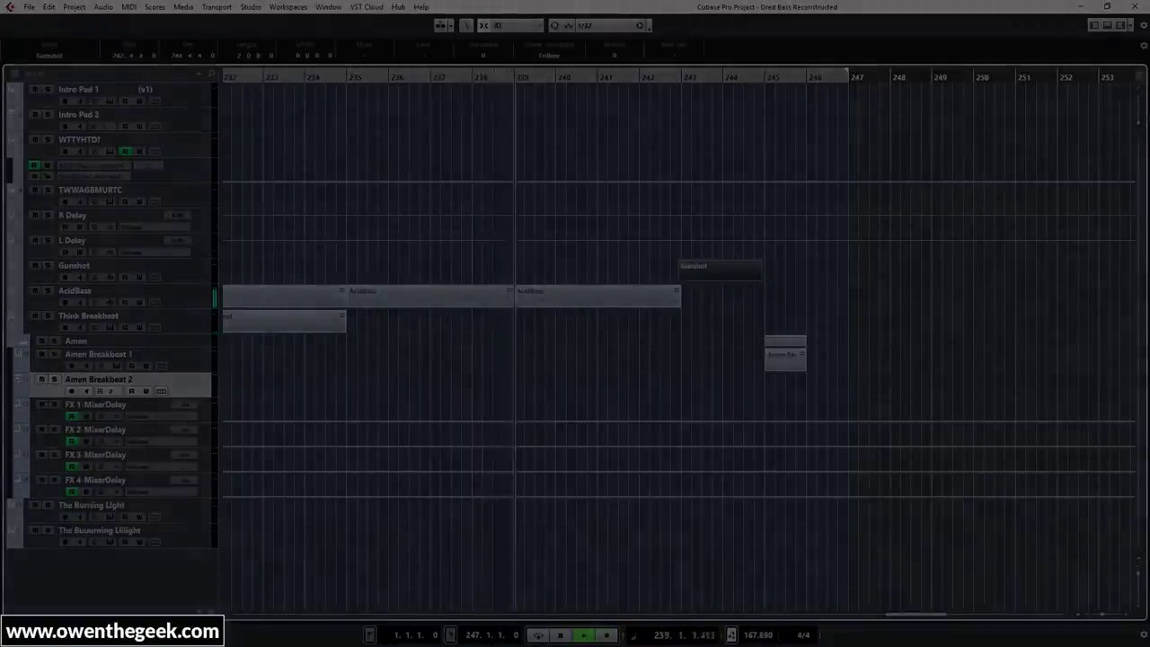
pyautogui.doubleClick(790, 360)
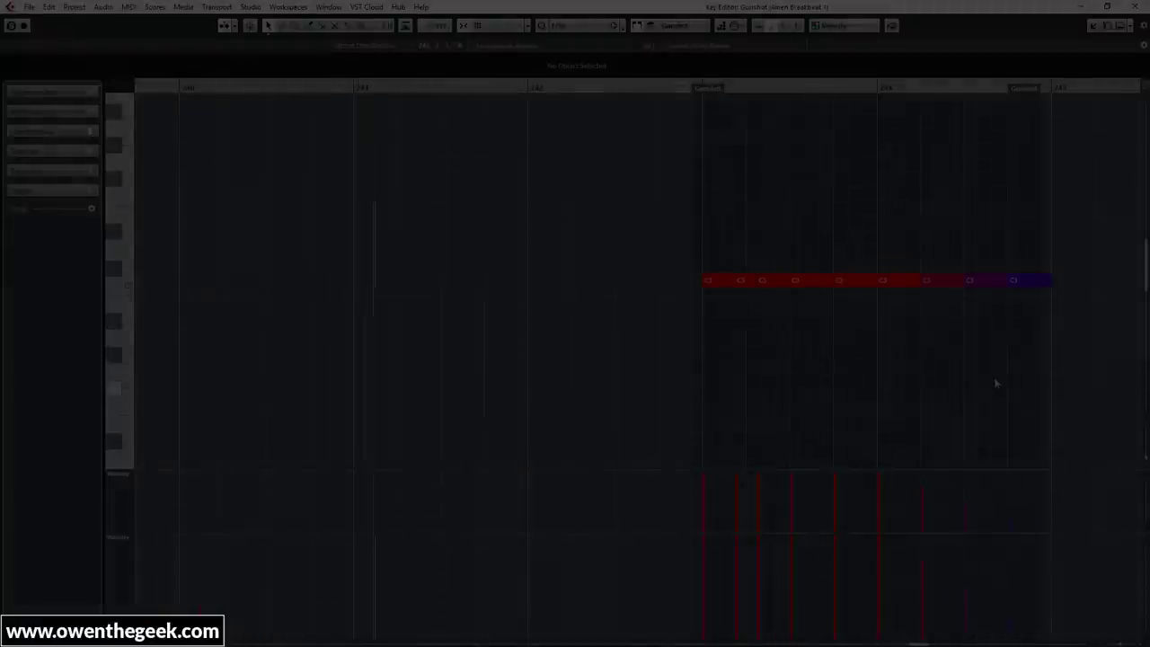
pyautogui.moveTo(995, 383); pyautogui.dragTo(676, 310)
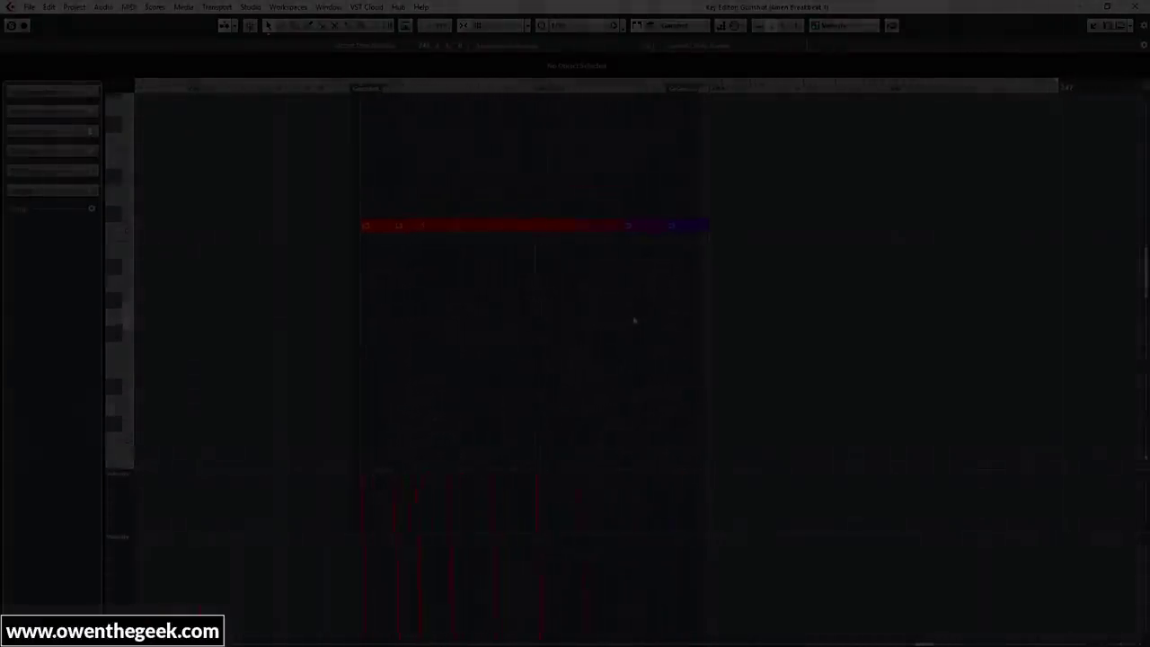